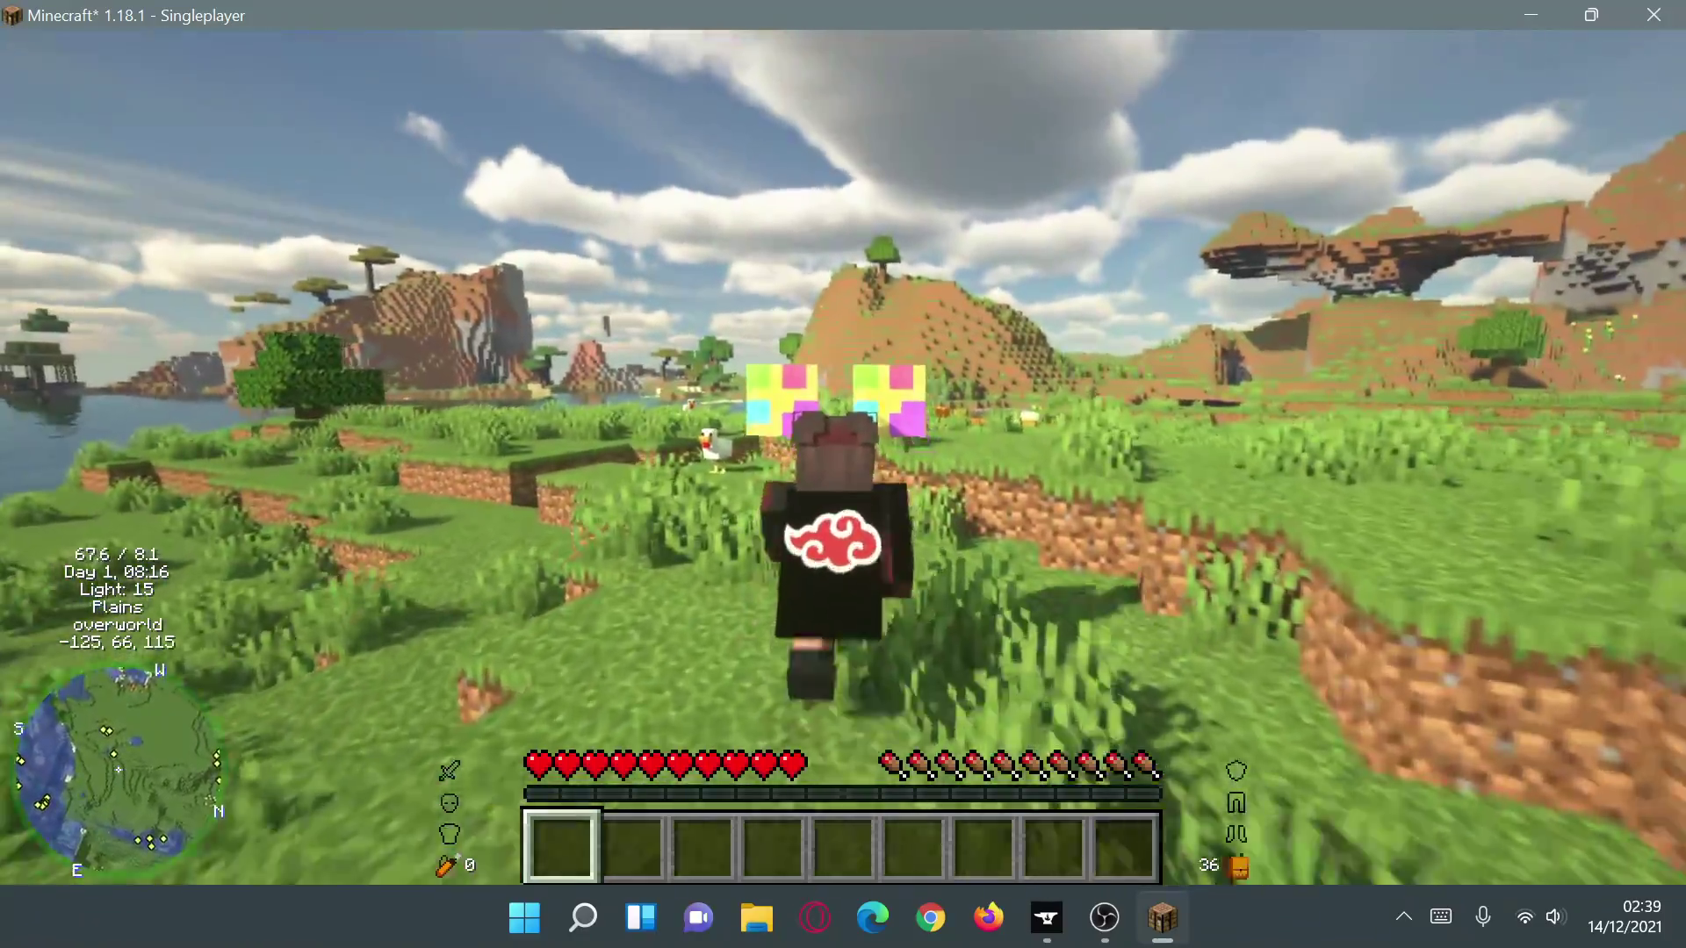
Step: Walk the player across the sunny, shaded plains by the lake and toward the arch
key("w")
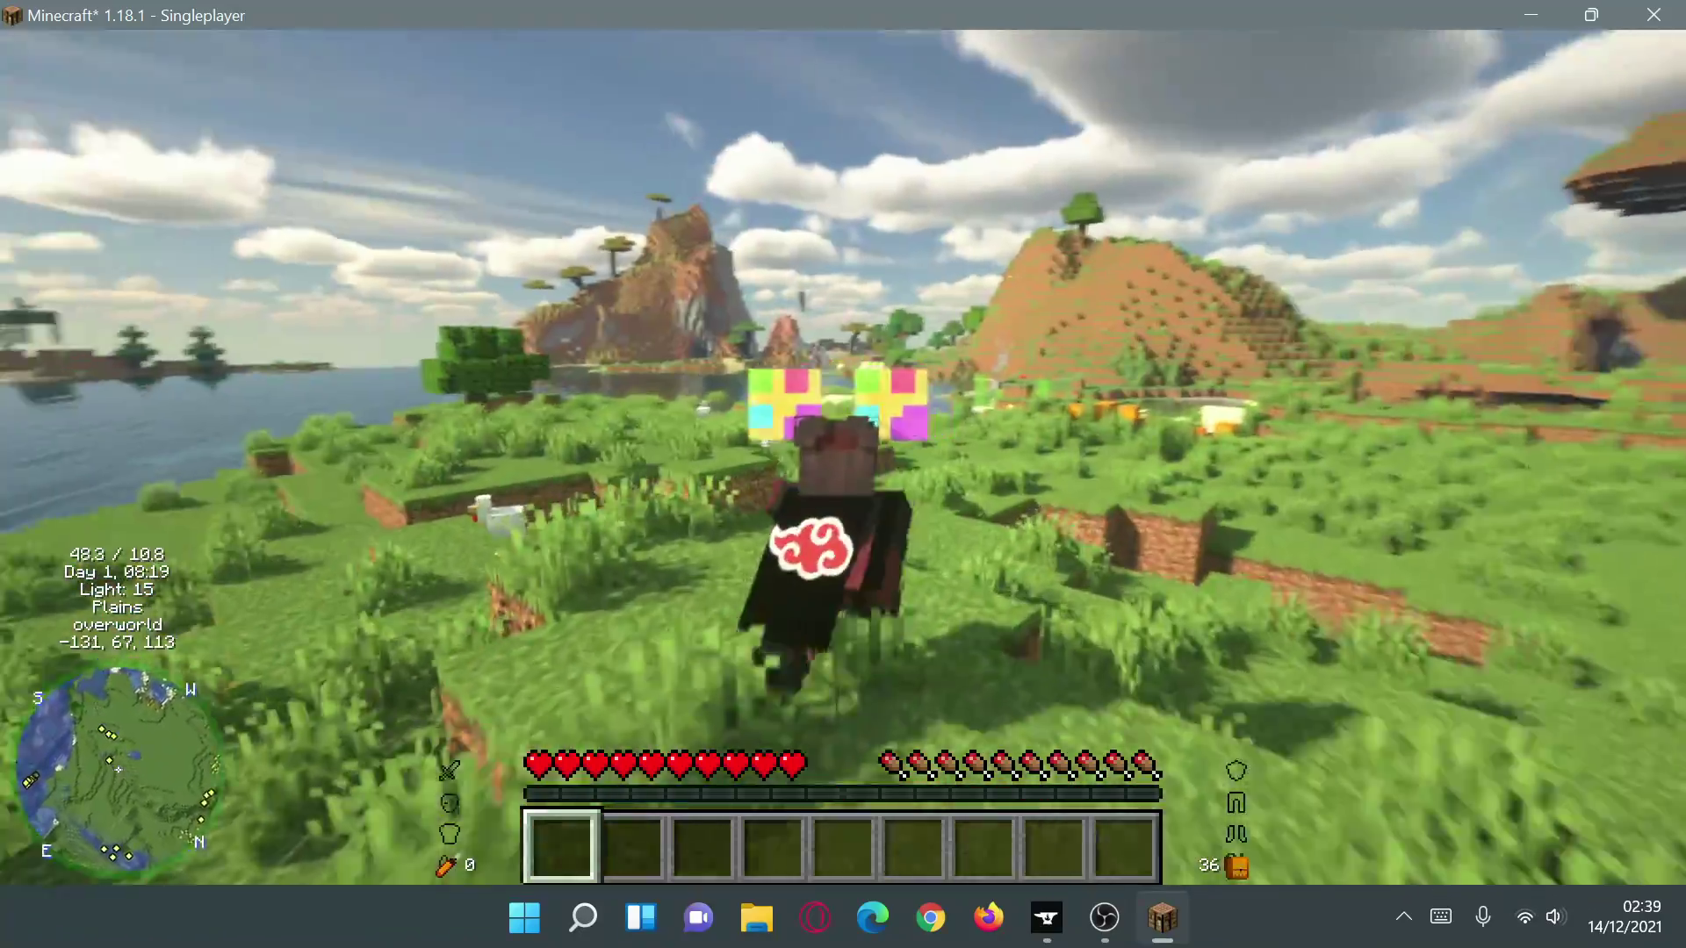
key("w")
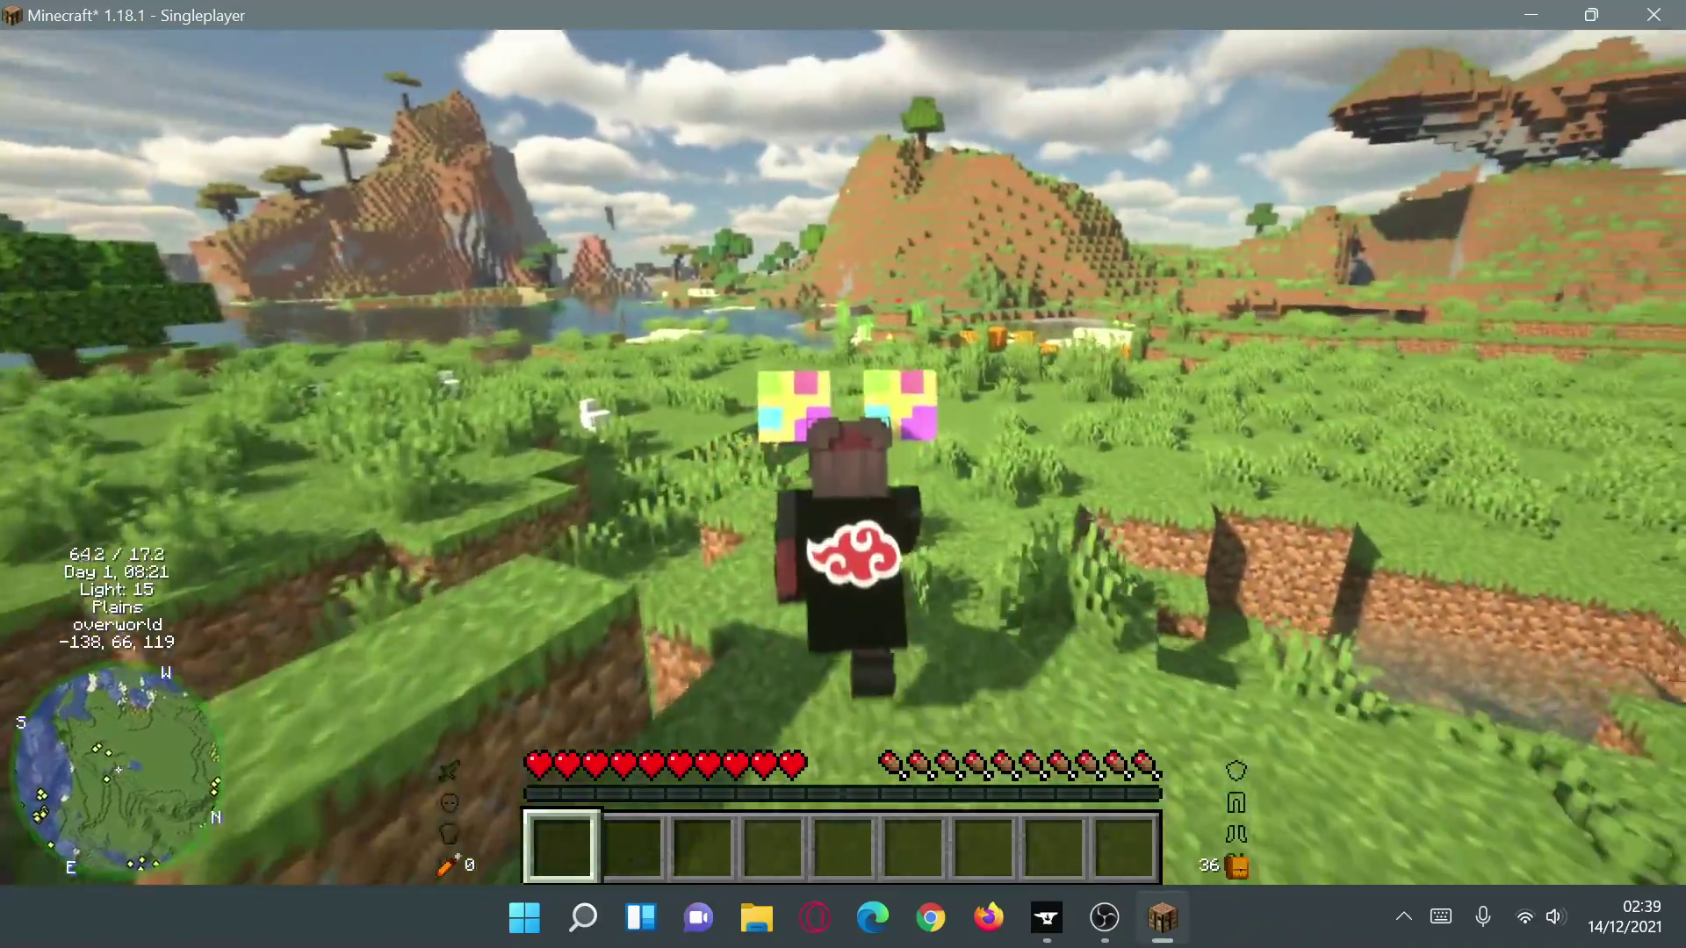
key("w")
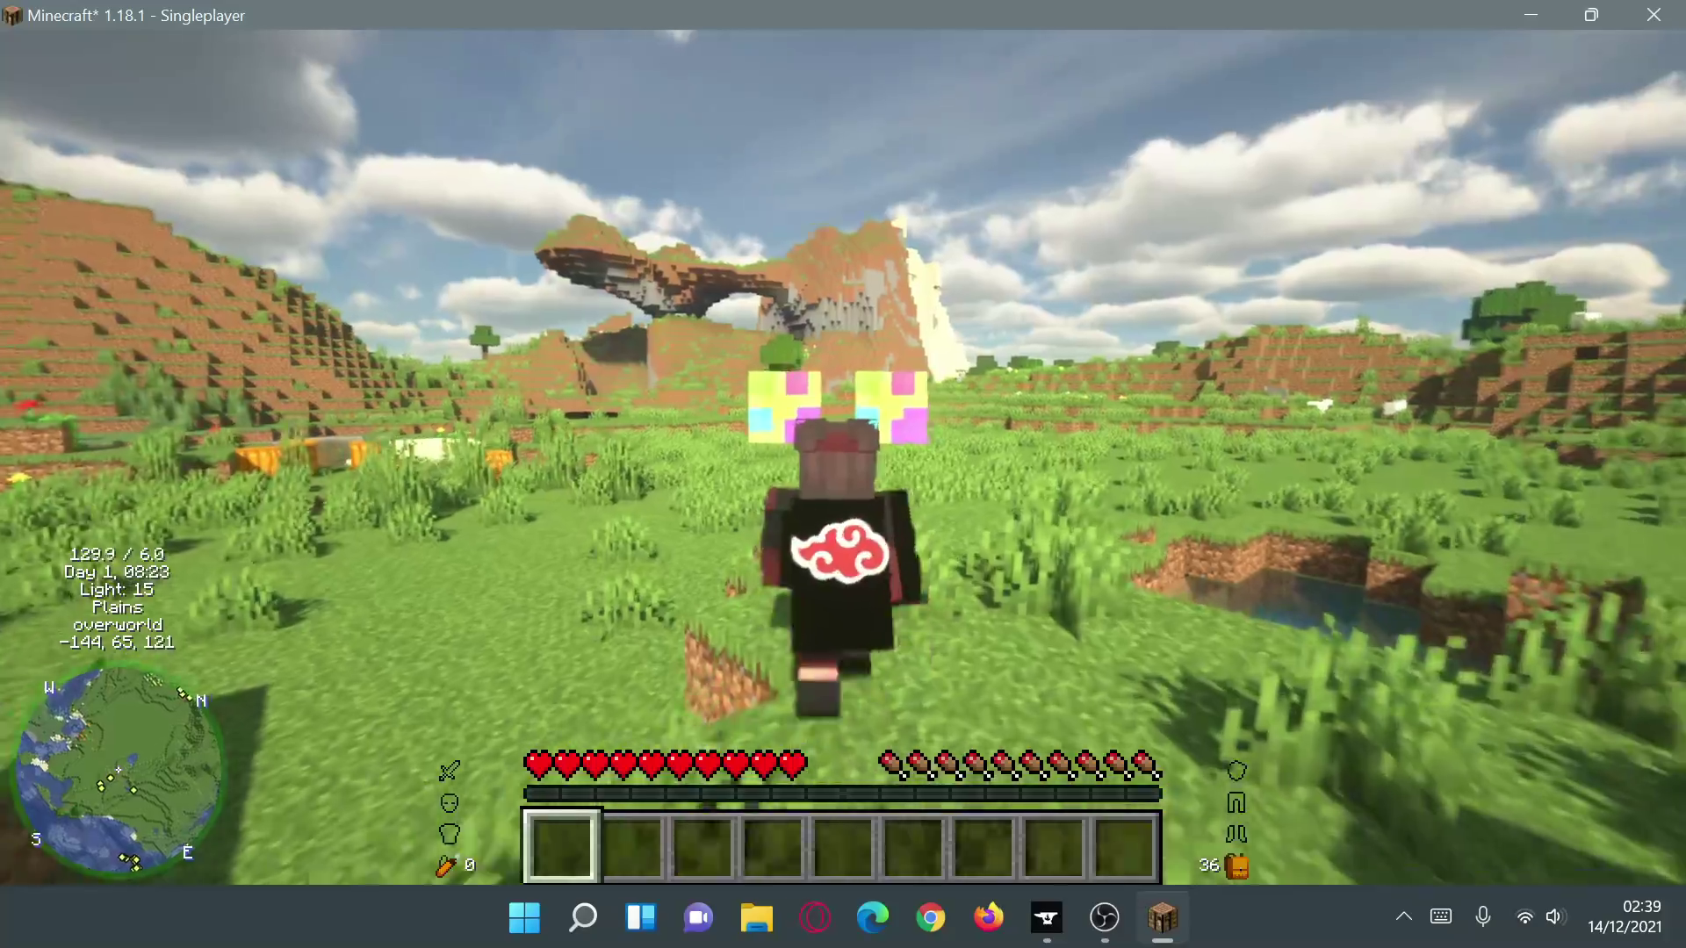
key("w")
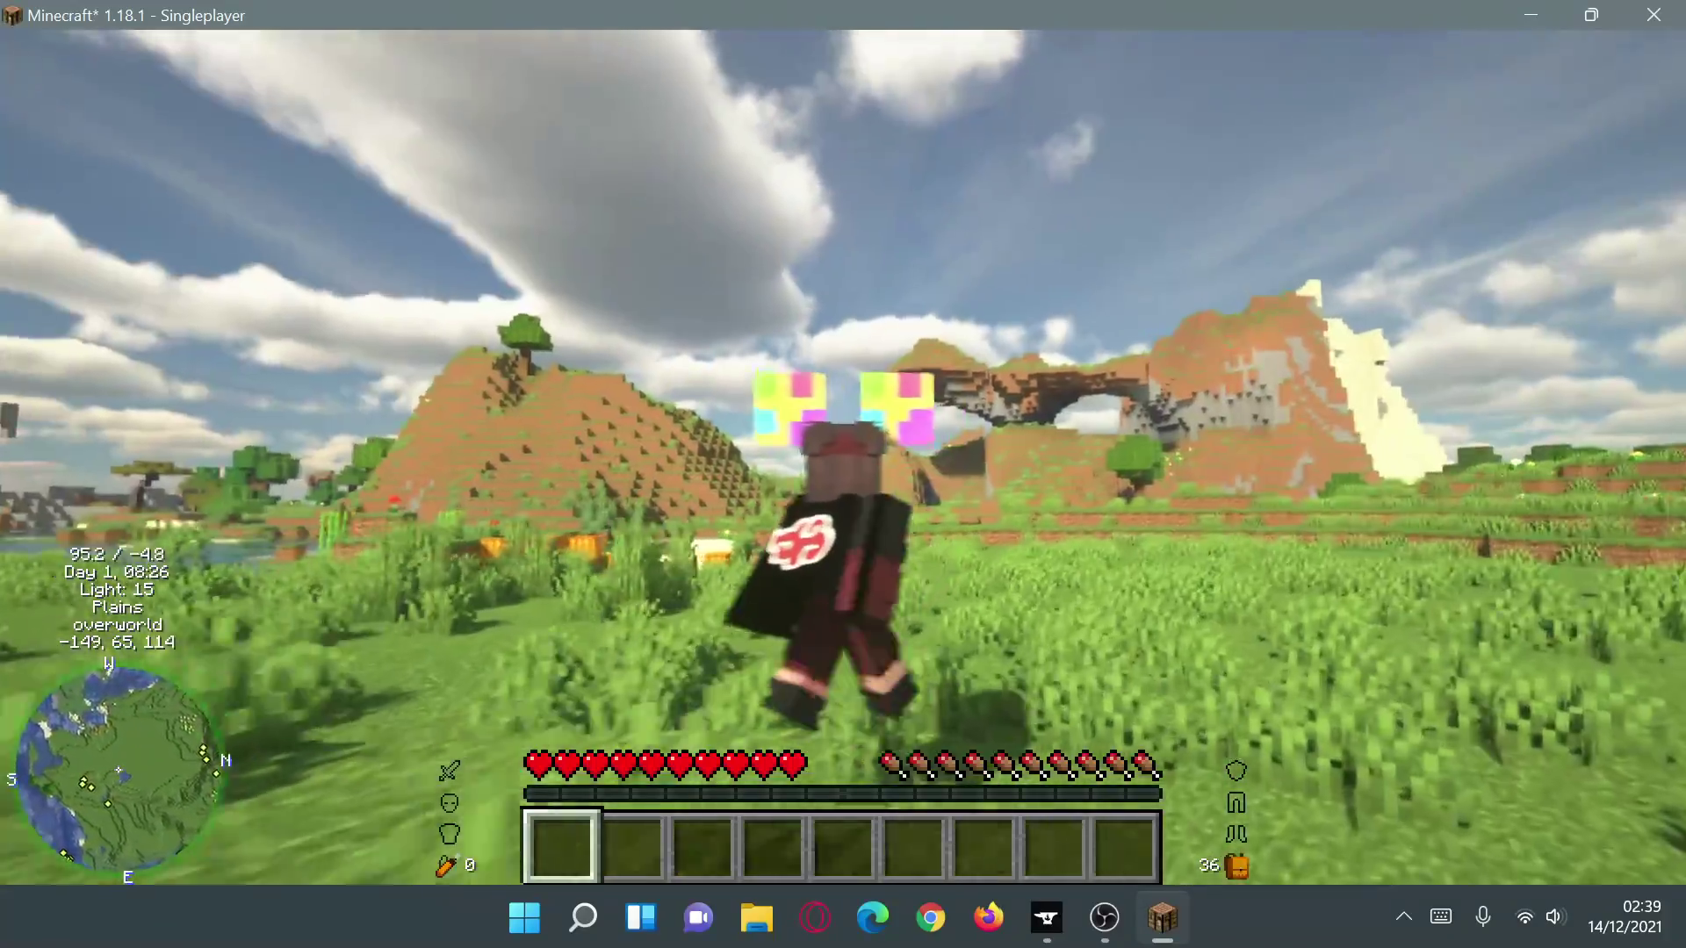
key("w")
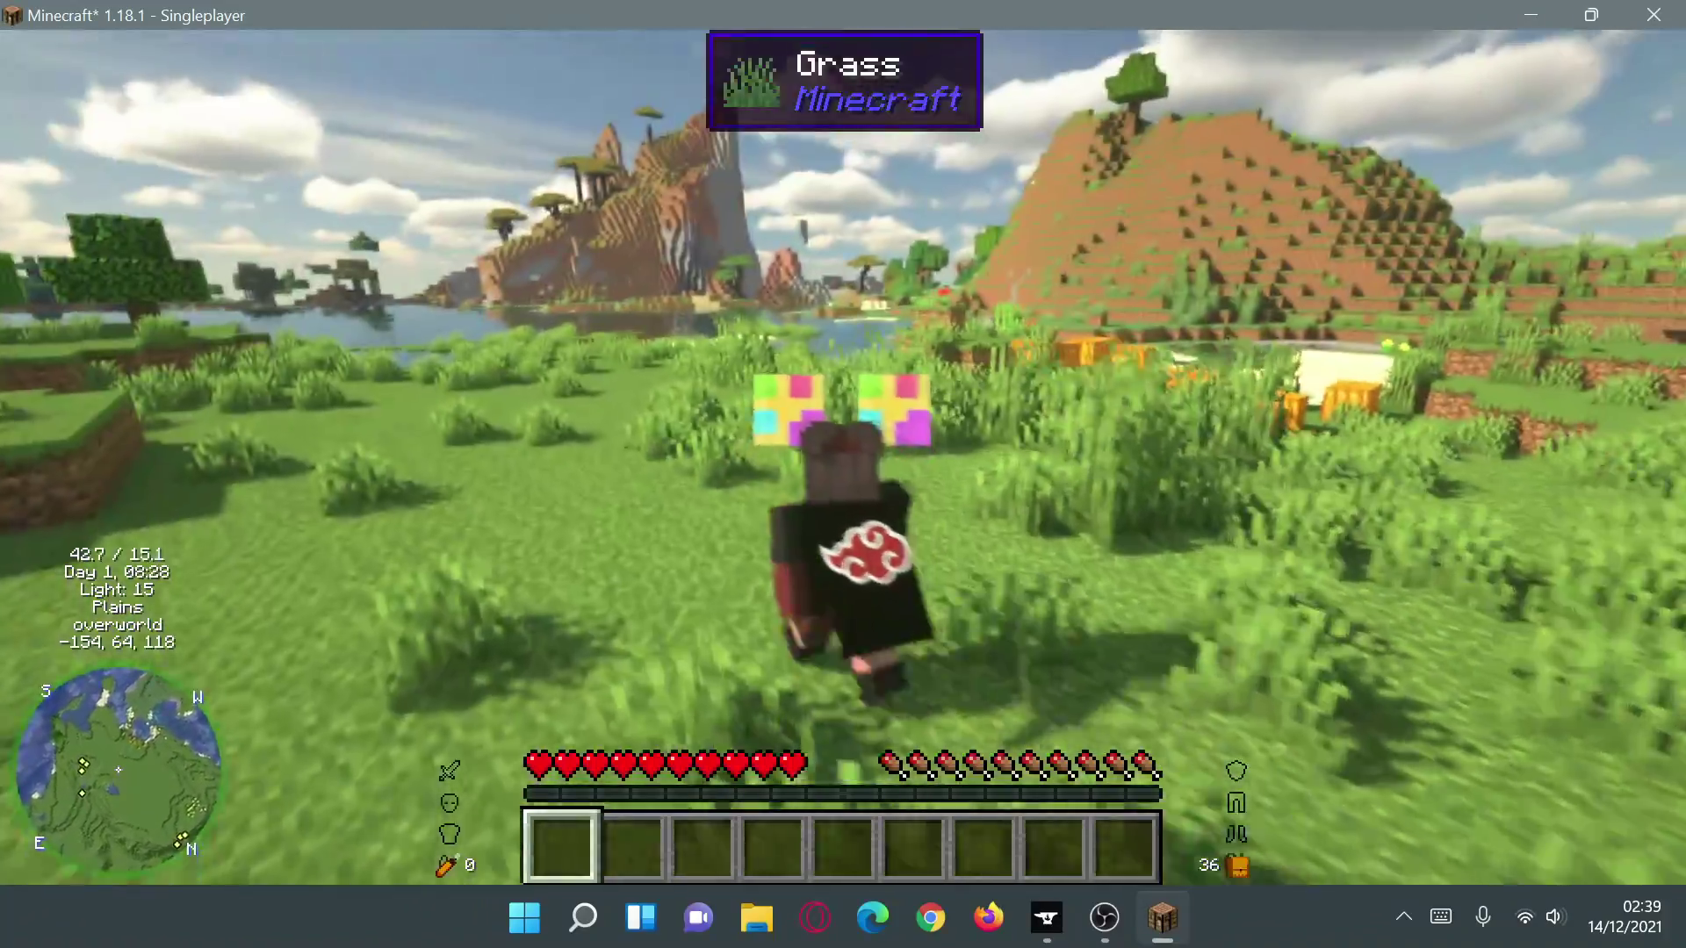
key("w")
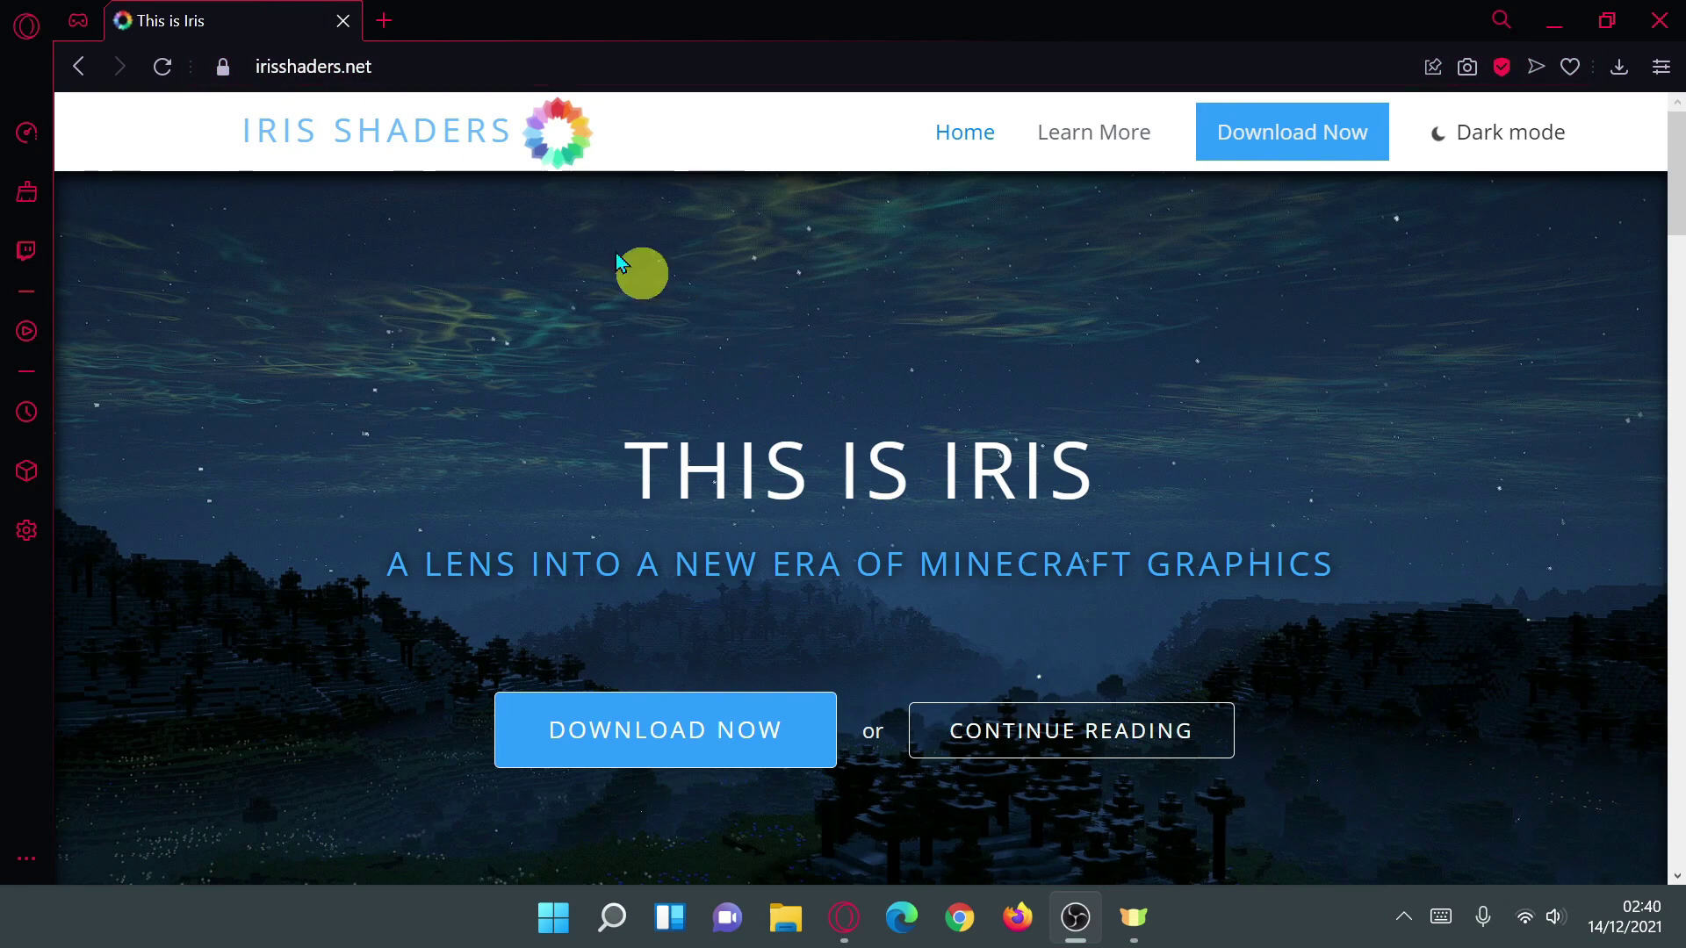
Step: Download the universal Iris installer JAR from irisshaders.net to the desktop
scroll(748, 352, "down", 1)
left_click(702, 613)
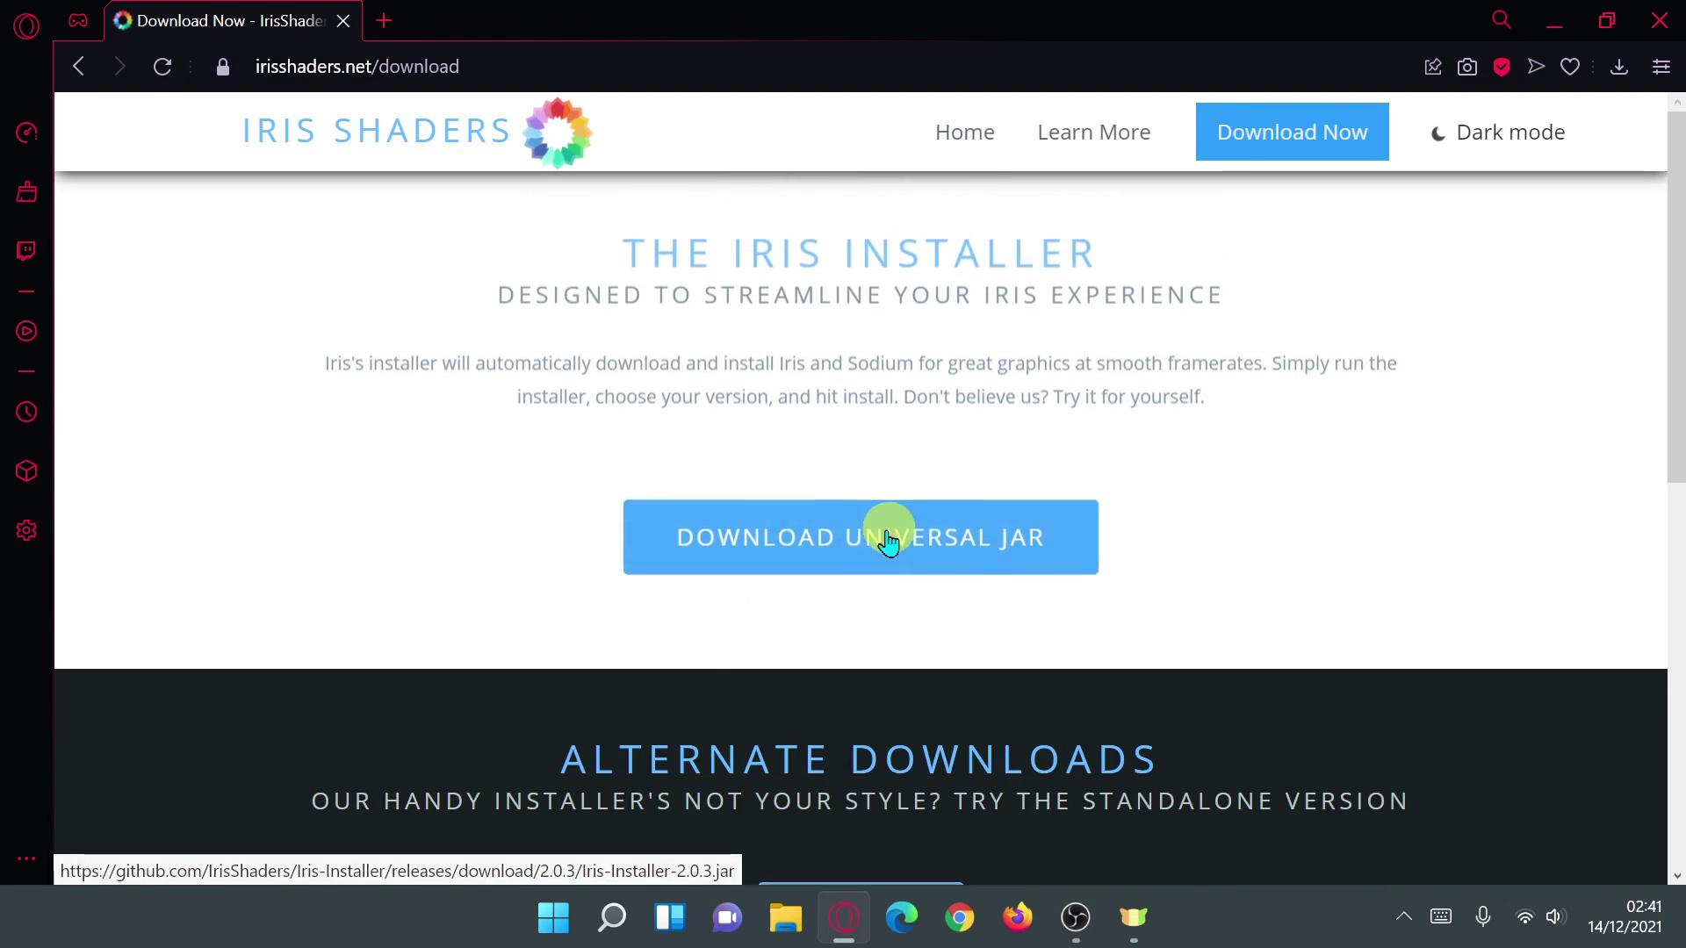
left_click(721, 555)
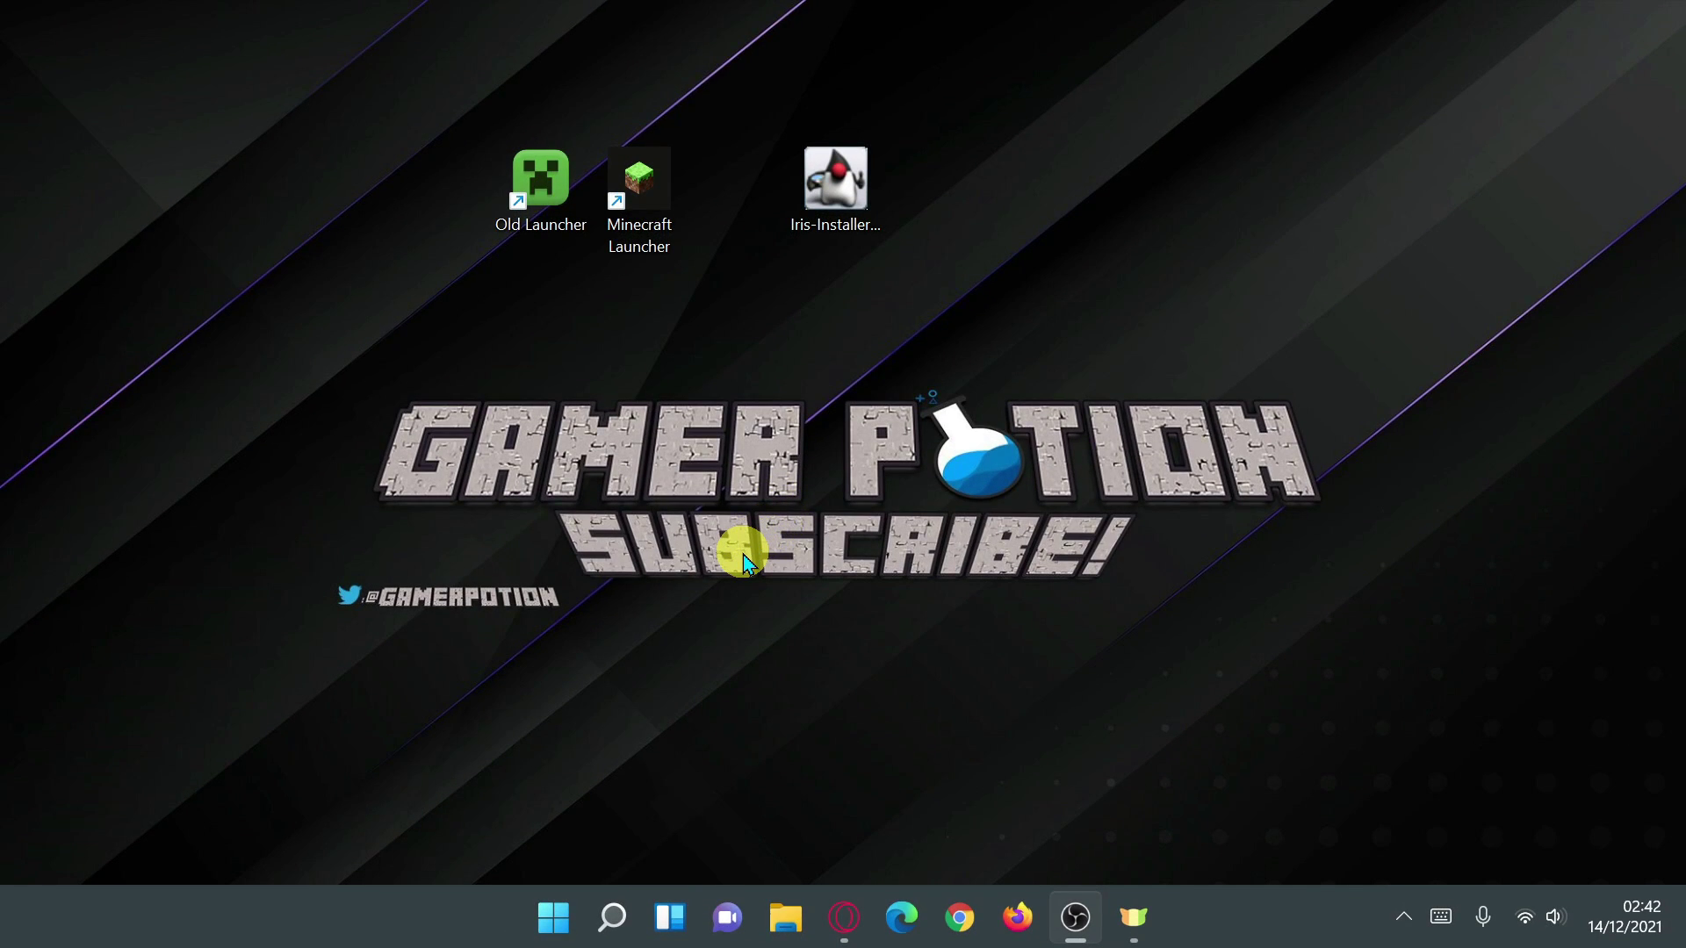
Step: Launch Iris-Installer-2.0.3.jar from the desktop and move its window toward the screen centre
left_click(794, 224)
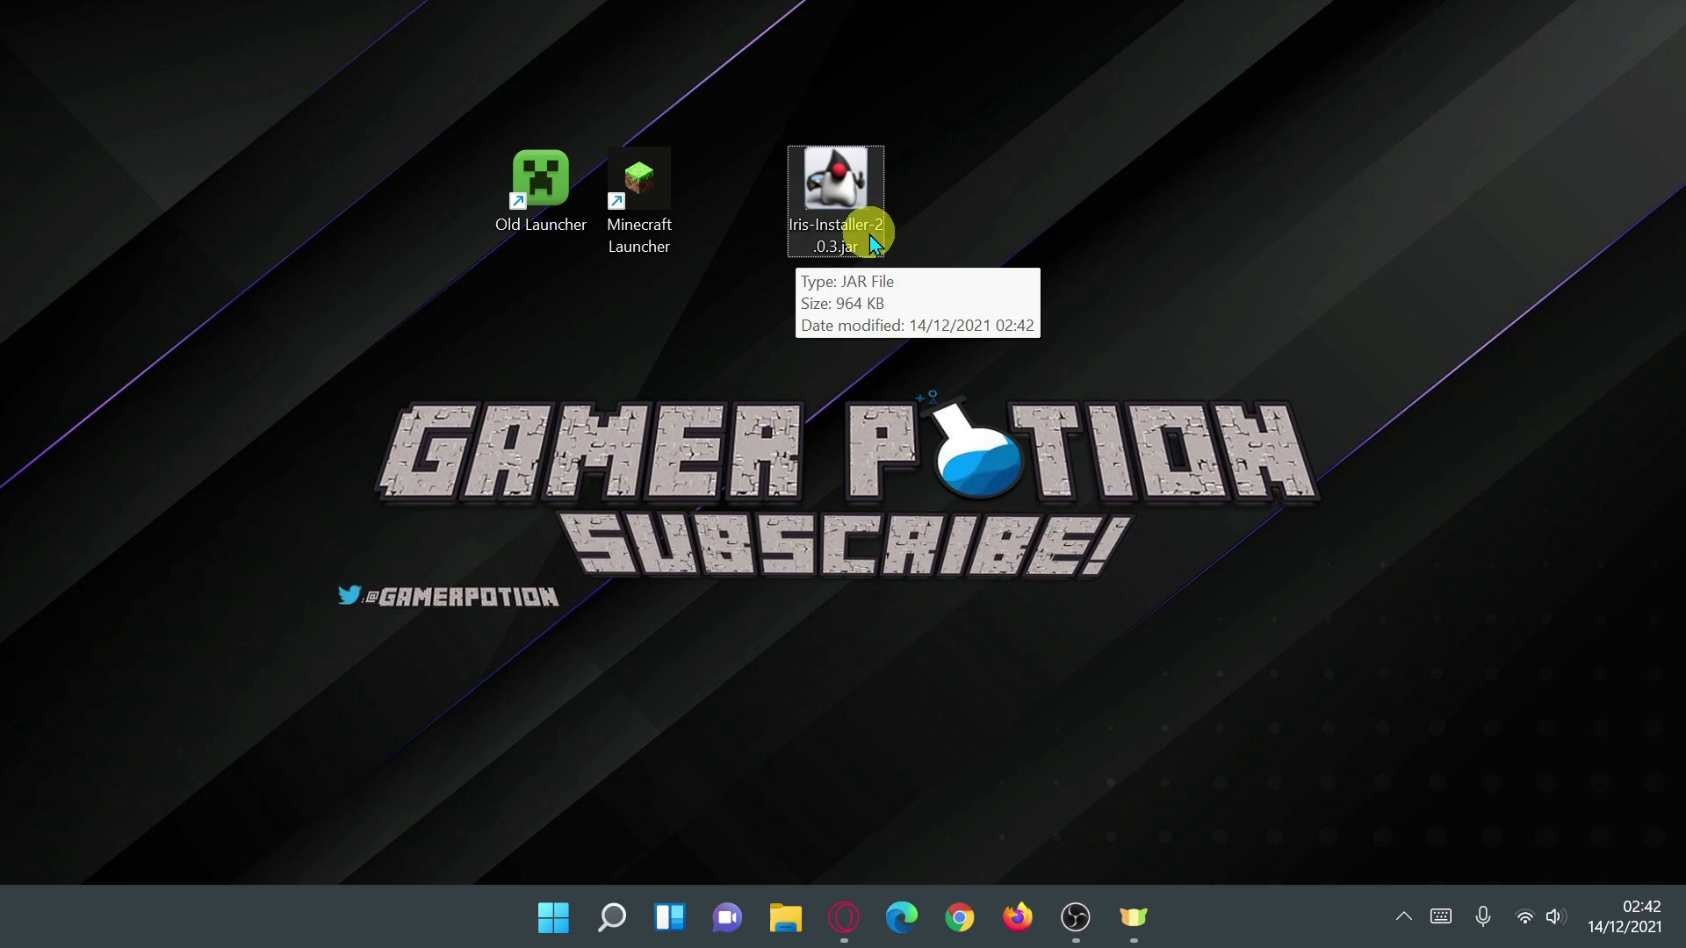
double_click(830, 203)
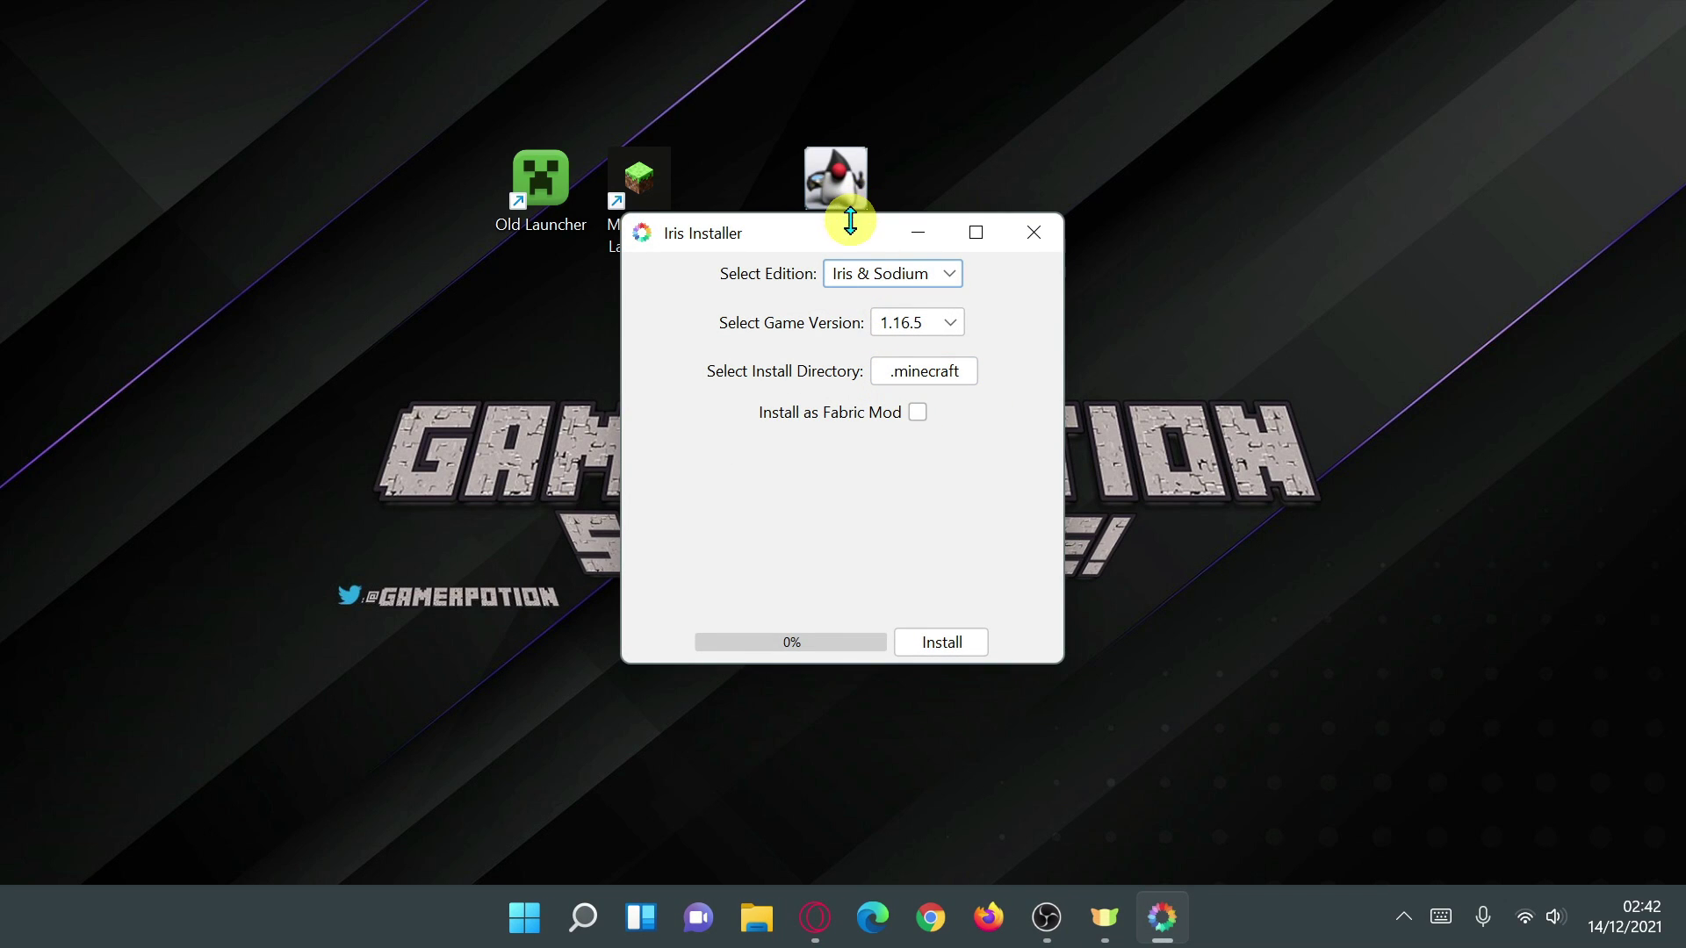
left_click(849, 219)
left_click_drag(879, 224, 1003, 274)
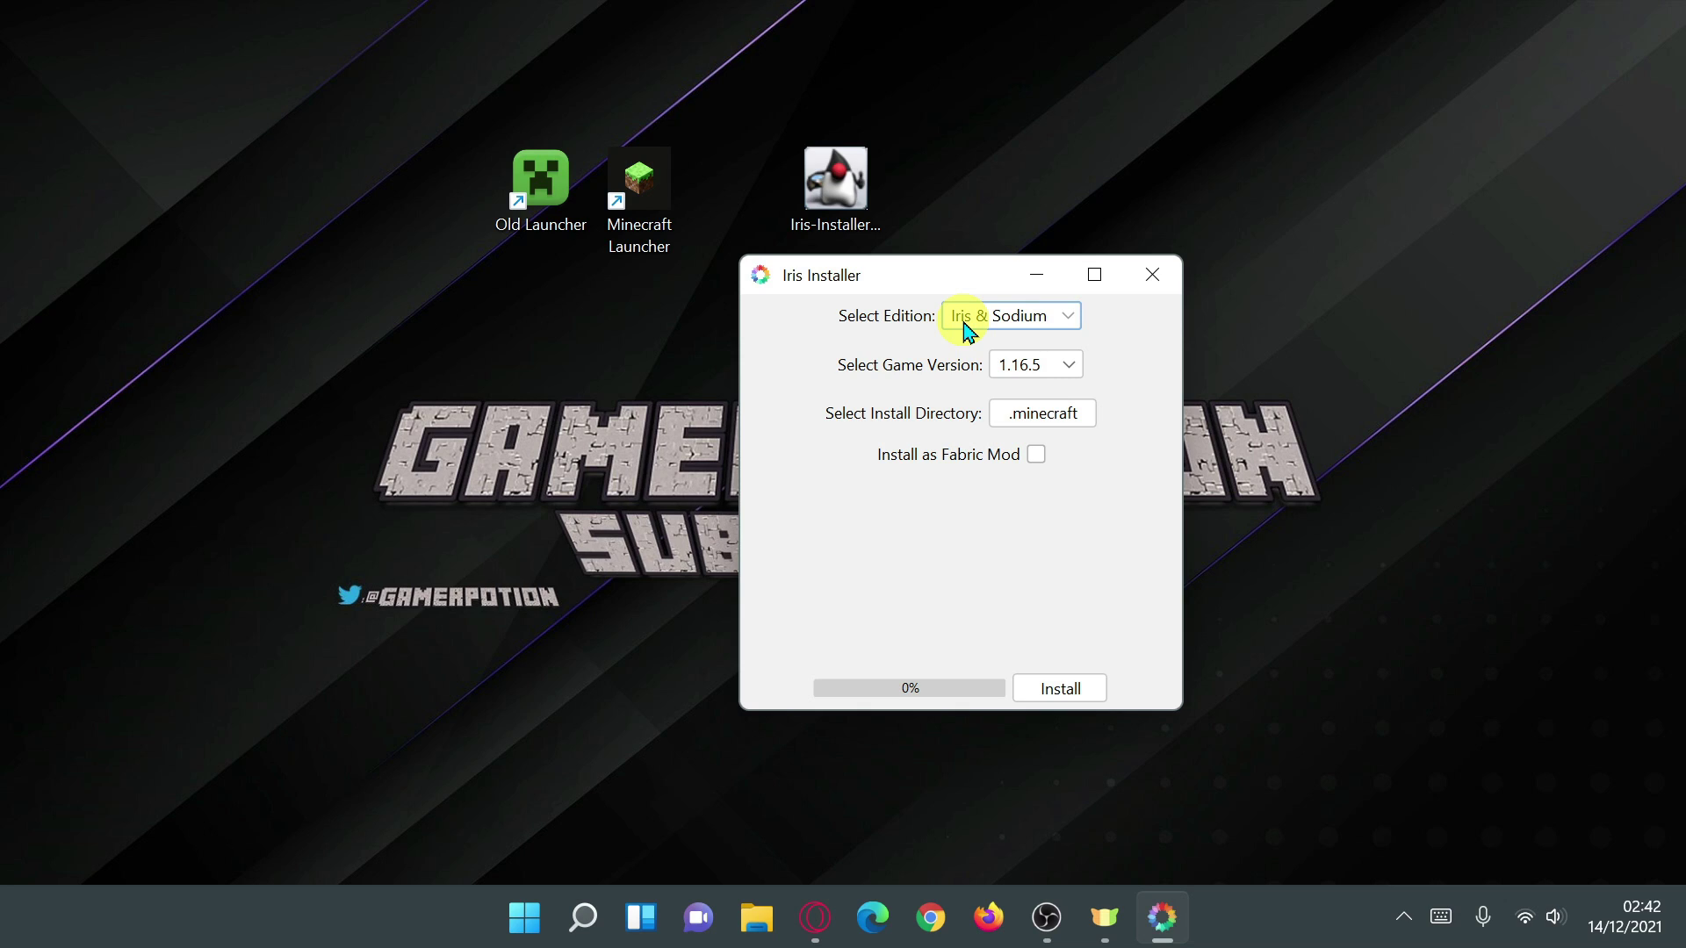
Step: Review the Select Edition list, leaving Iris & Sodium chosen
left_click(1001, 317)
left_click(983, 317)
left_click(997, 318)
key("alt+Tab")
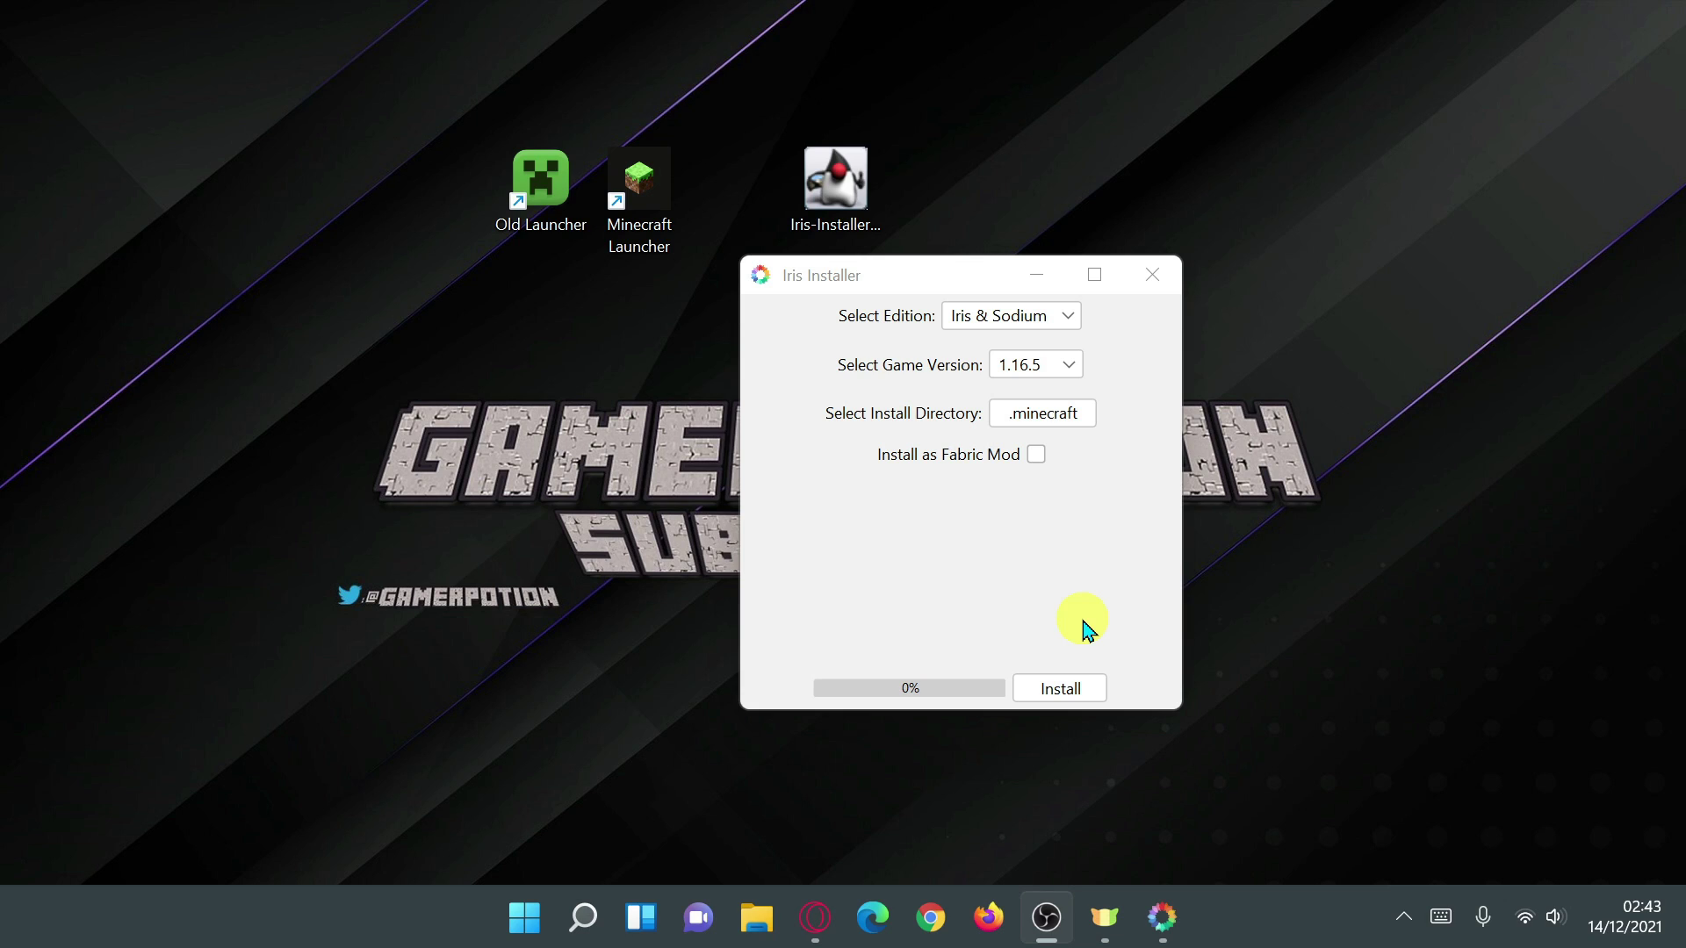
left_click(966, 316)
Step: Set the installer's game version to 1.18.1, keeping the Iris & Sodium edition
left_click(1004, 322)
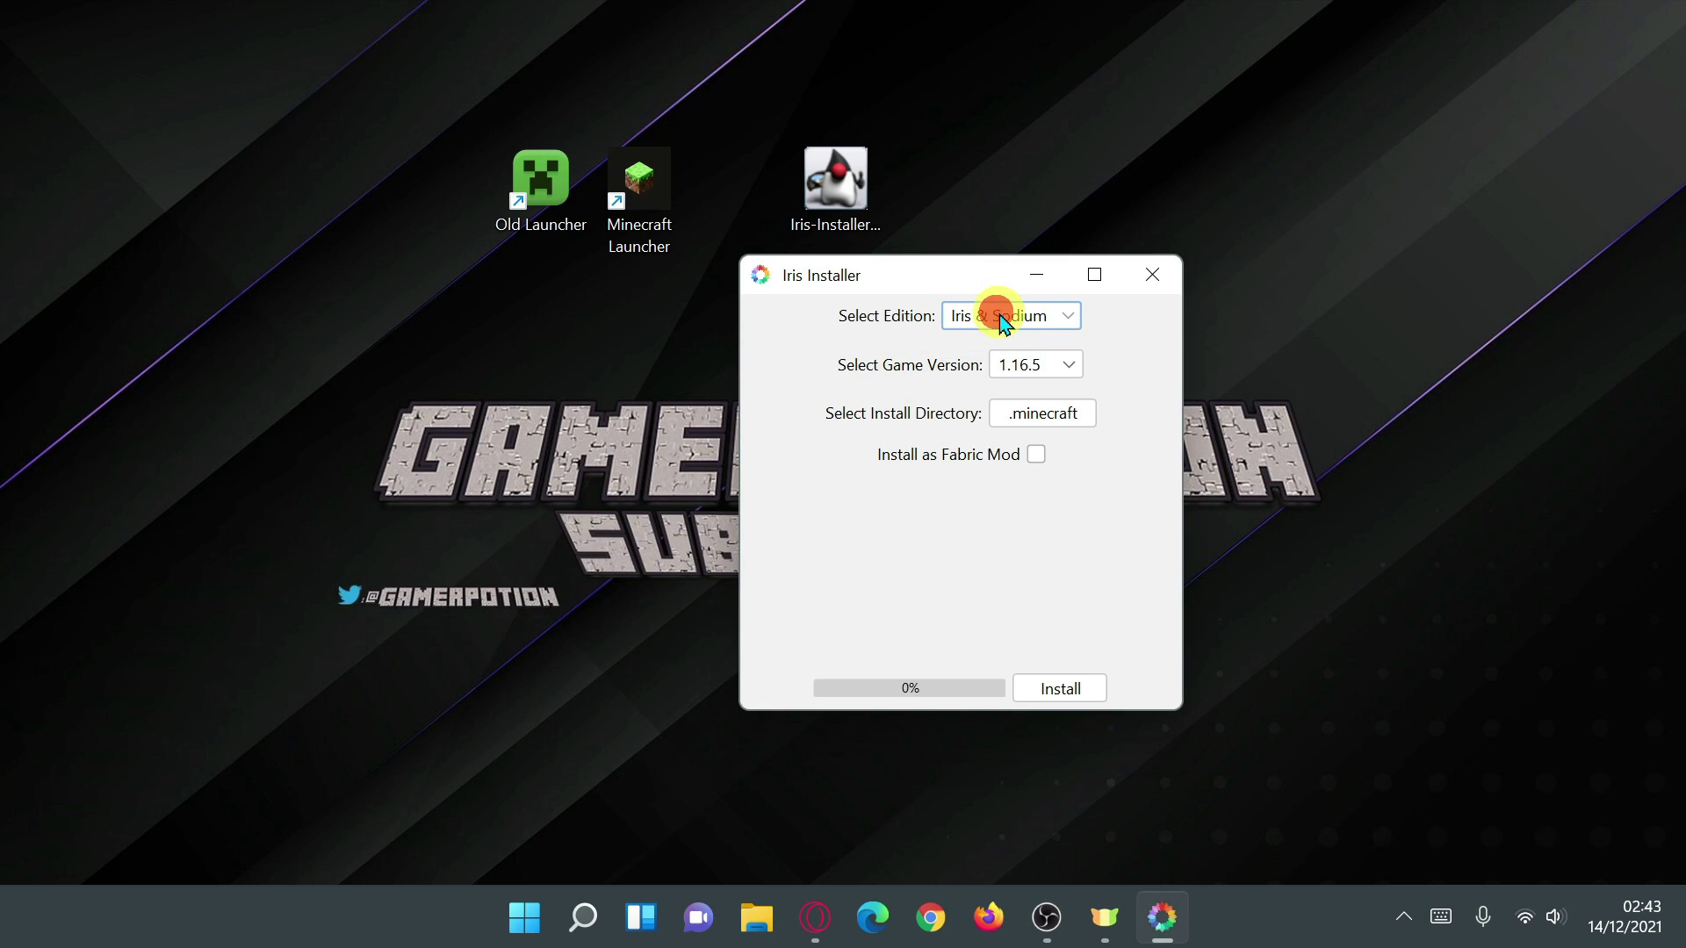
left_click(1056, 366)
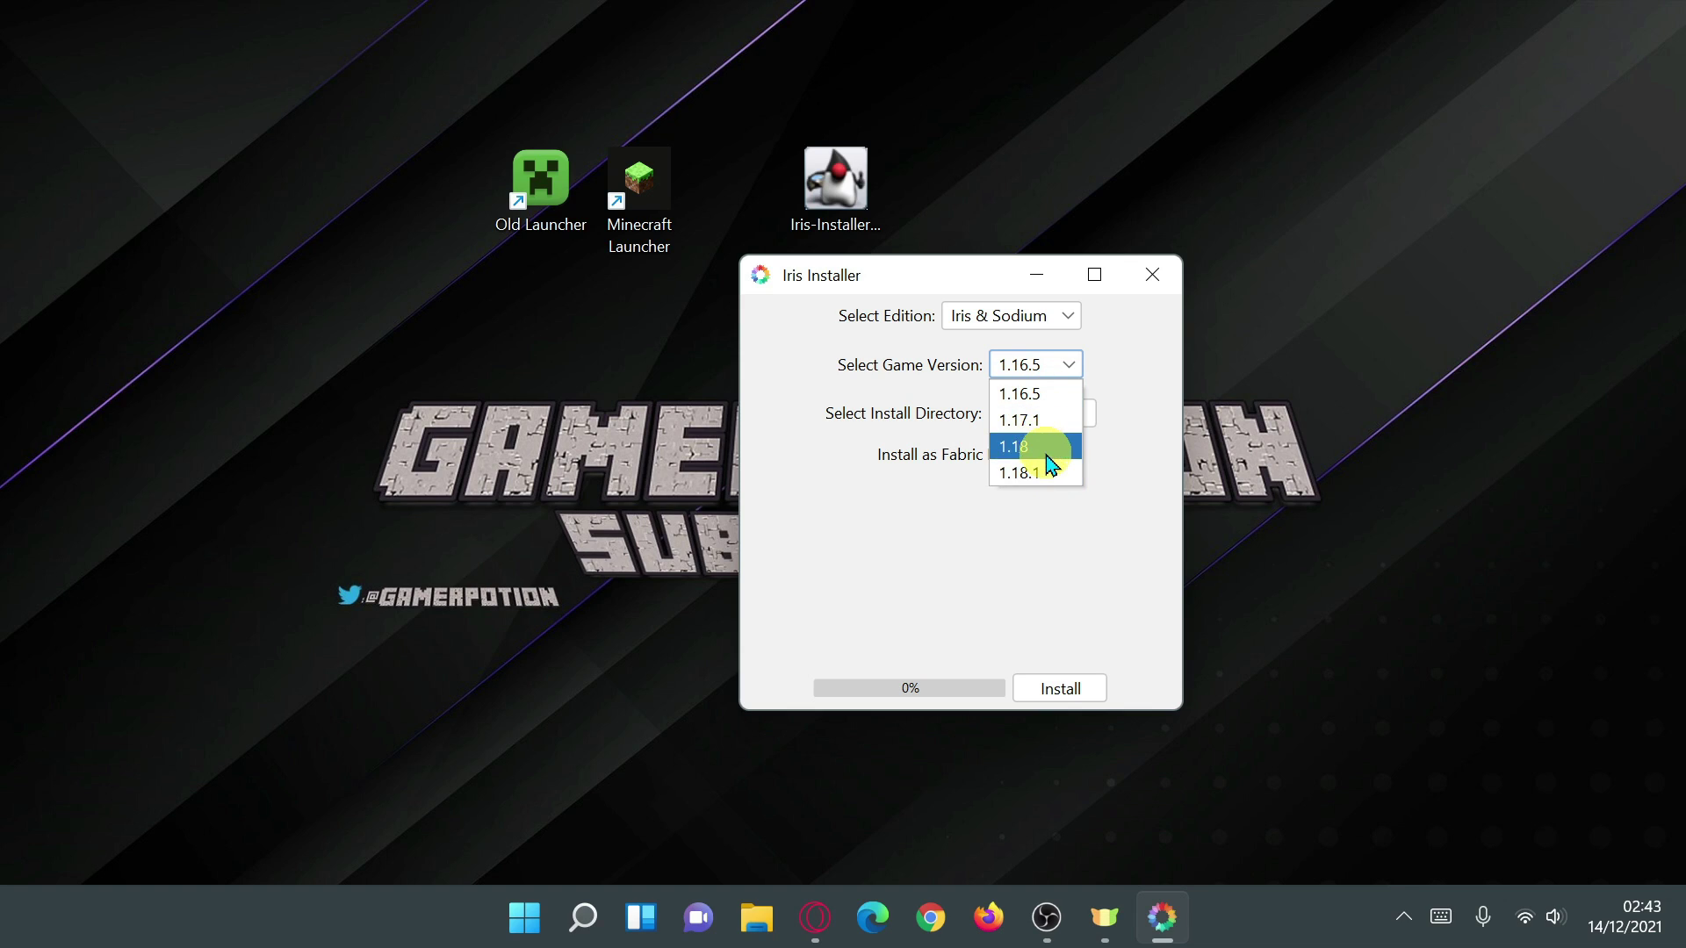
left_click(1023, 479)
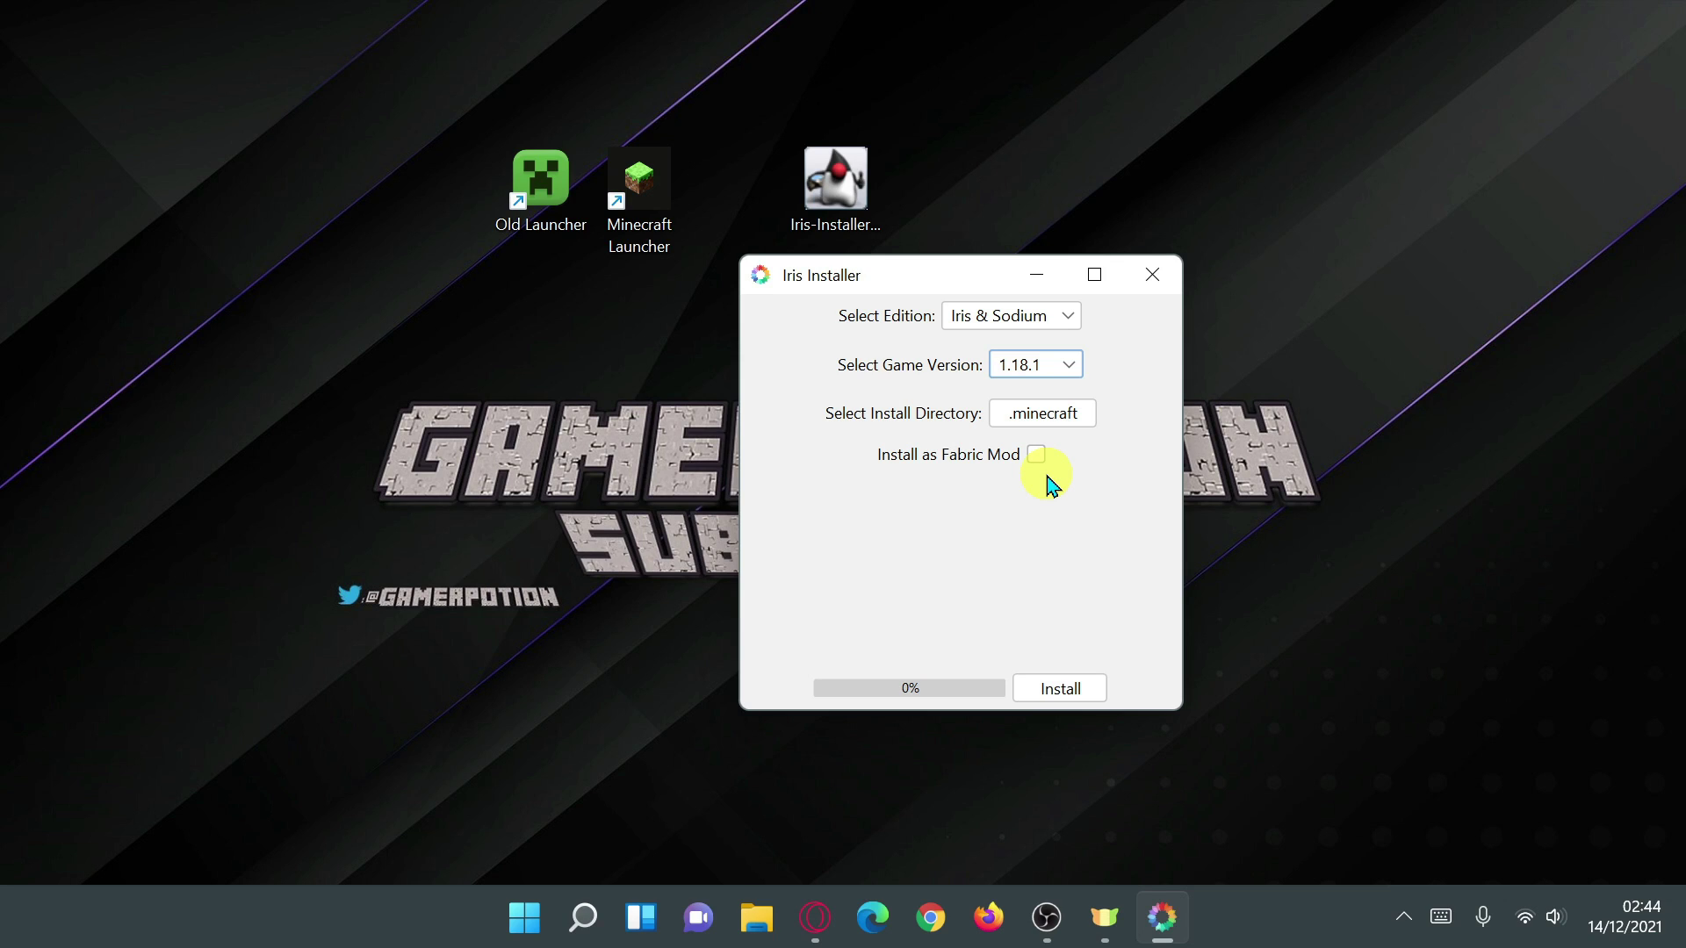
left_click(1187, 488)
left_click(1166, 500)
Step: Install into the Microsoft Store / Xbox launcher and close the installer once it succeeds
left_click(1063, 692)
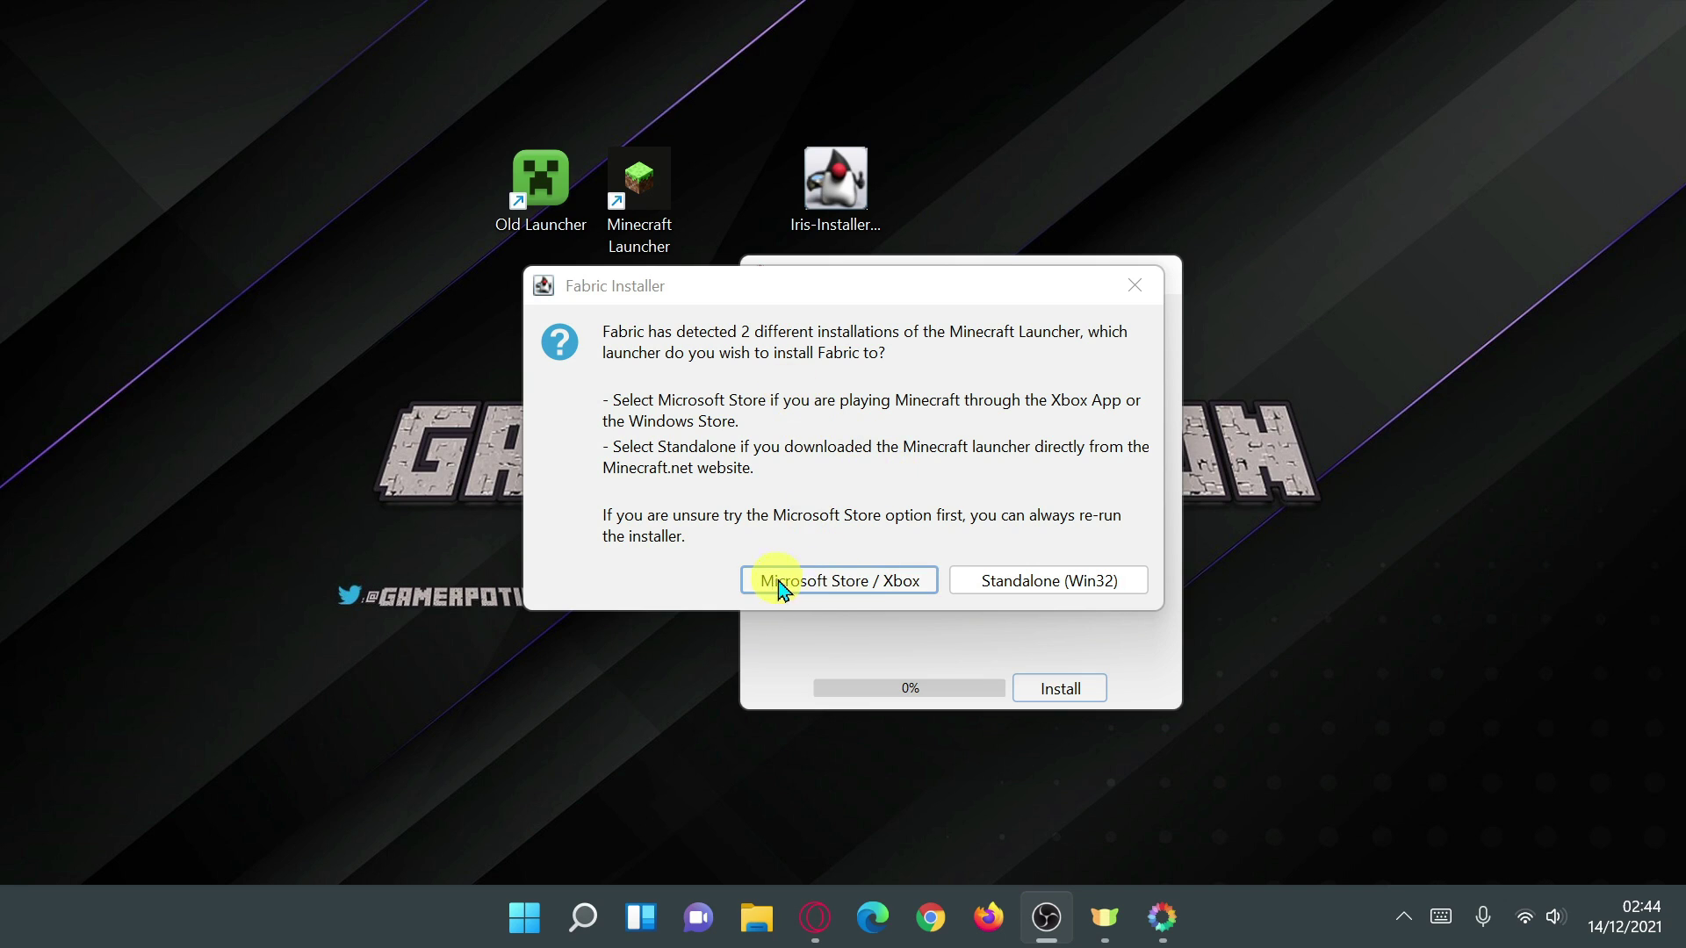
left_click(896, 582)
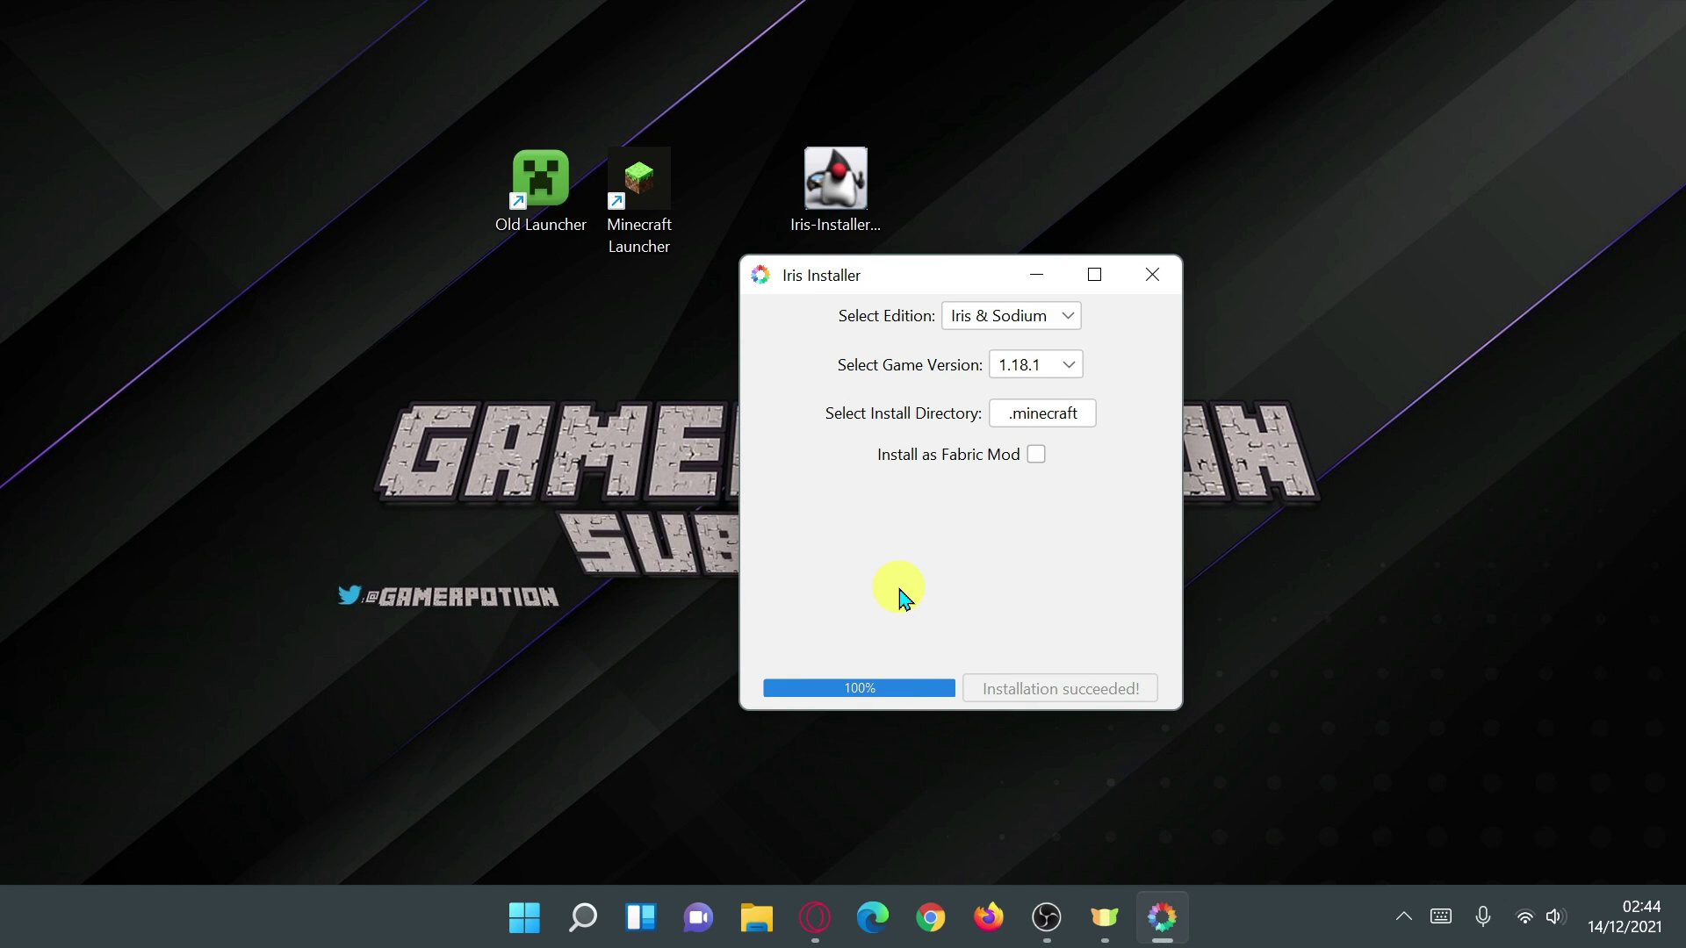
left_click(1156, 280)
Step: Check the Minecraft Launcher's installations for the new Iris & Sodium for 1.18.1 profile
left_click(650, 205)
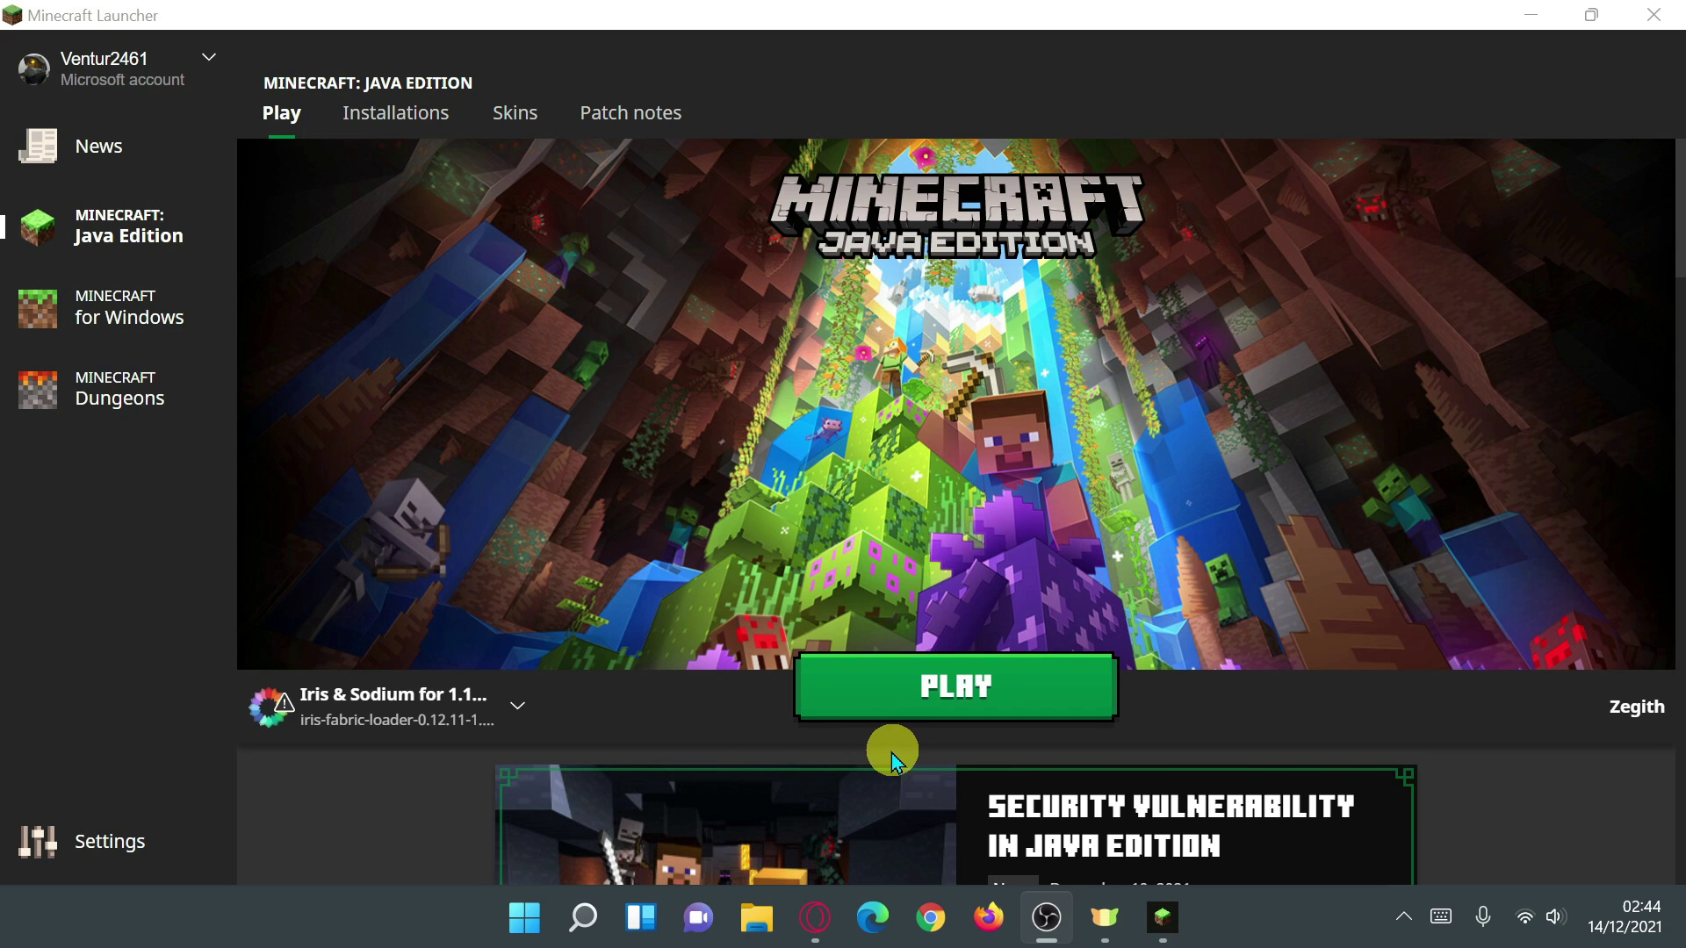
left_click(443, 696)
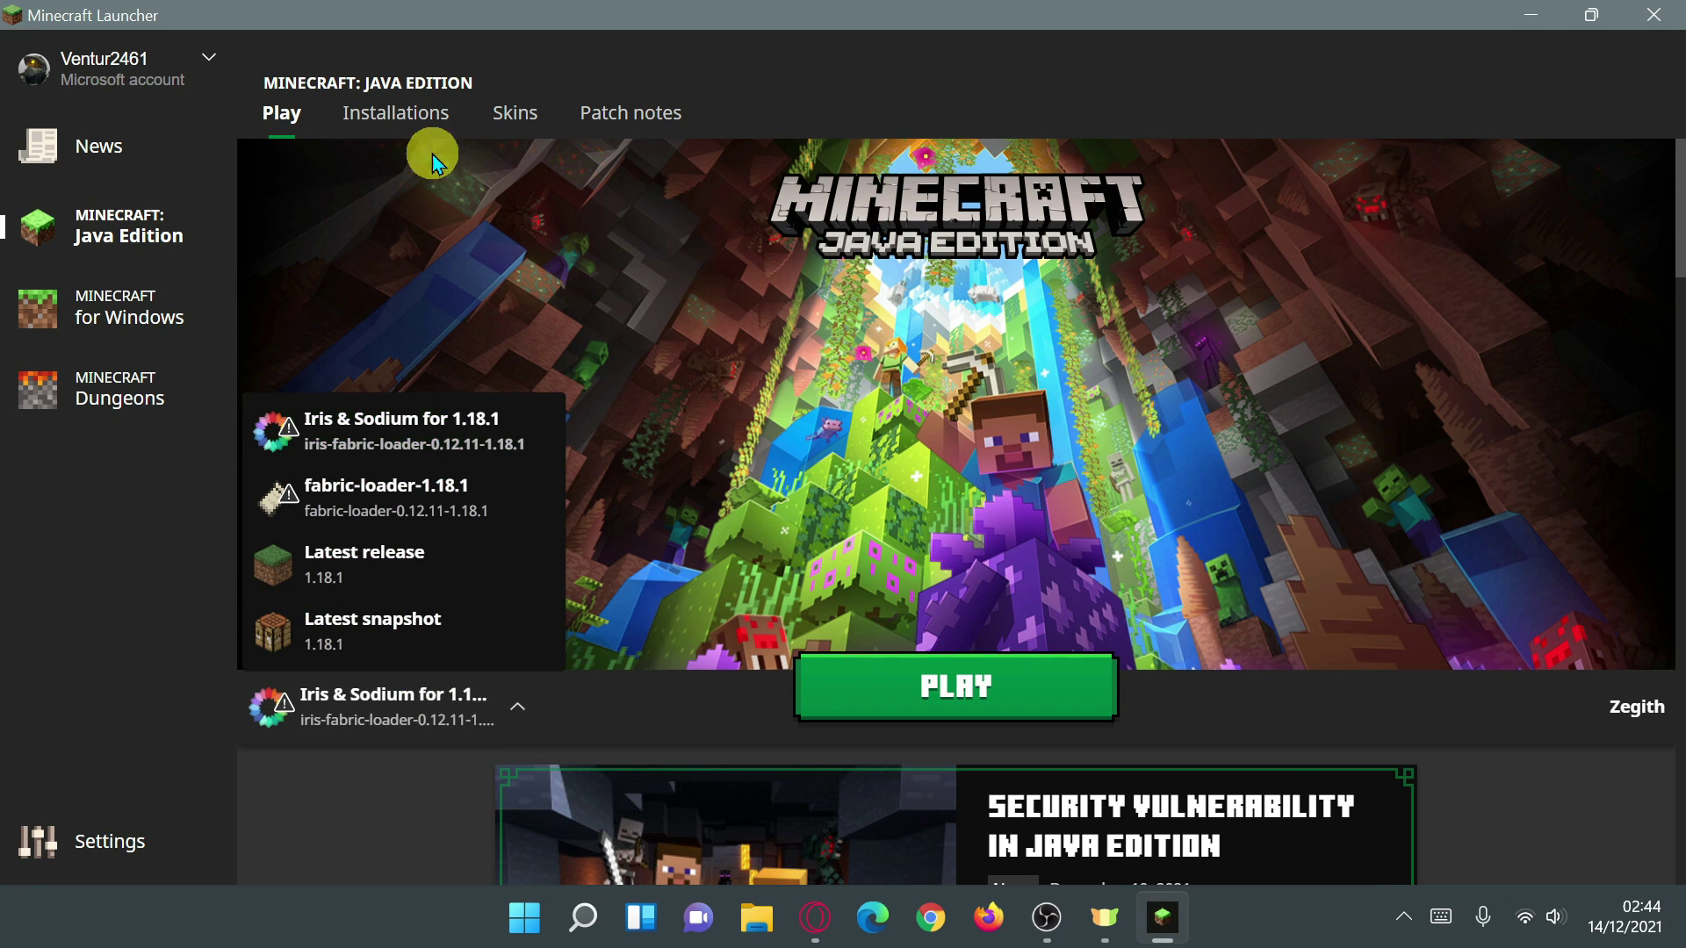
left_click(402, 117)
mouse_move(411, 366)
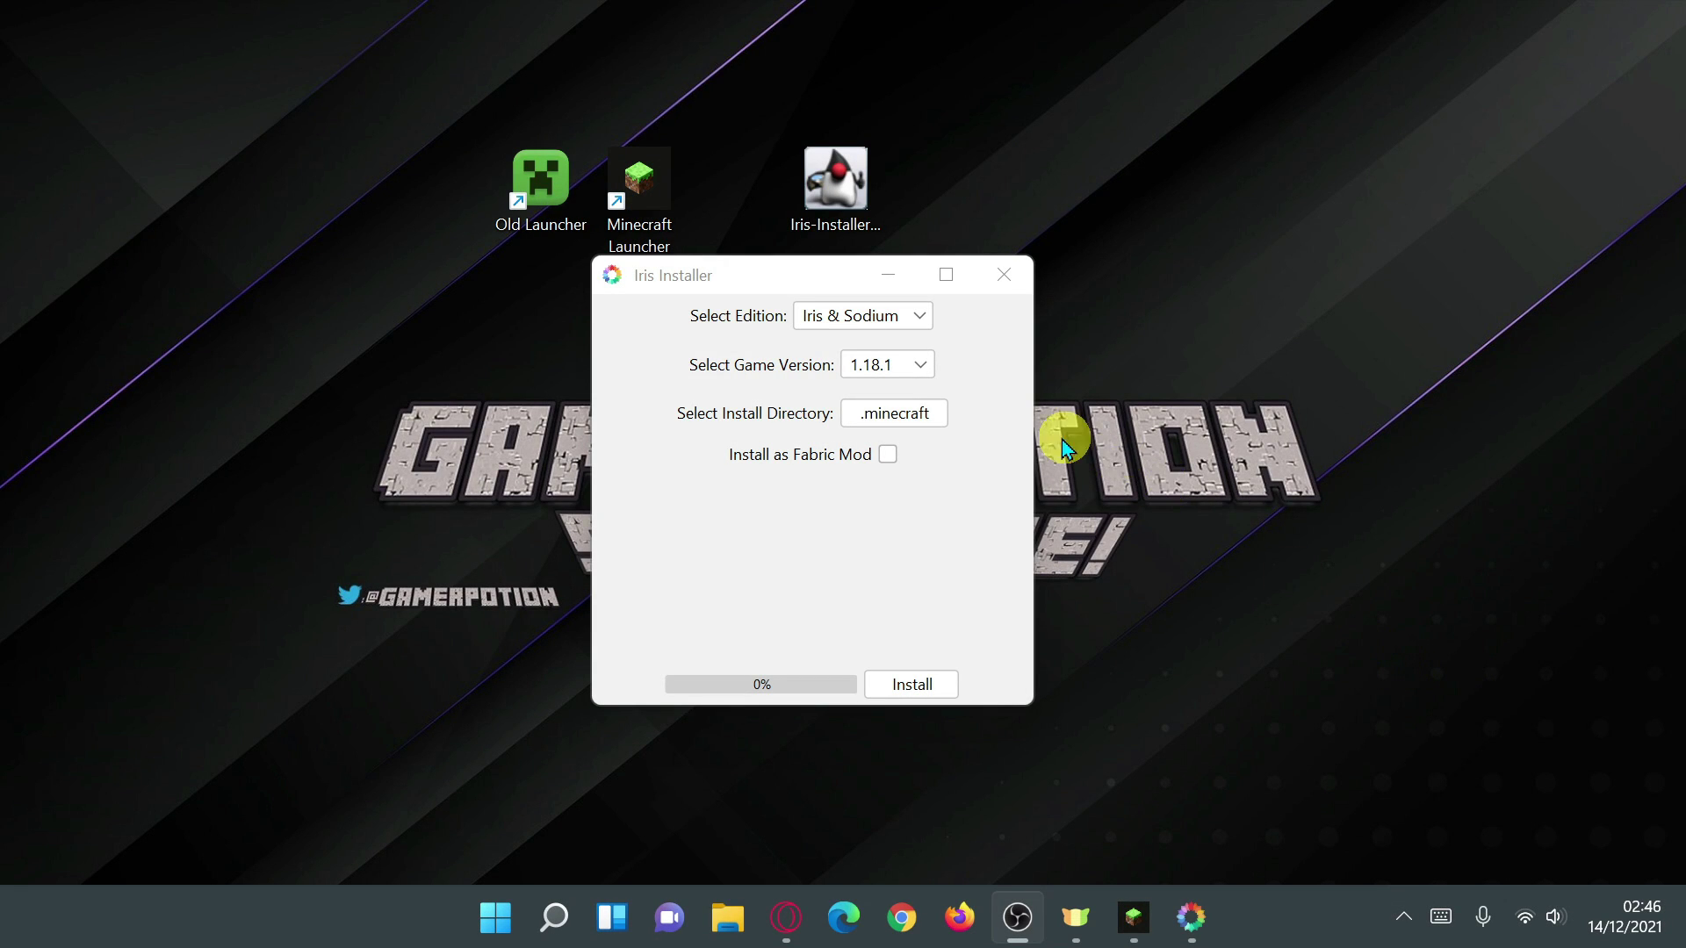
Step: Enable Install as Fabric Mod, then return to the Minecraft Launcher's installations list
left_click(888, 455)
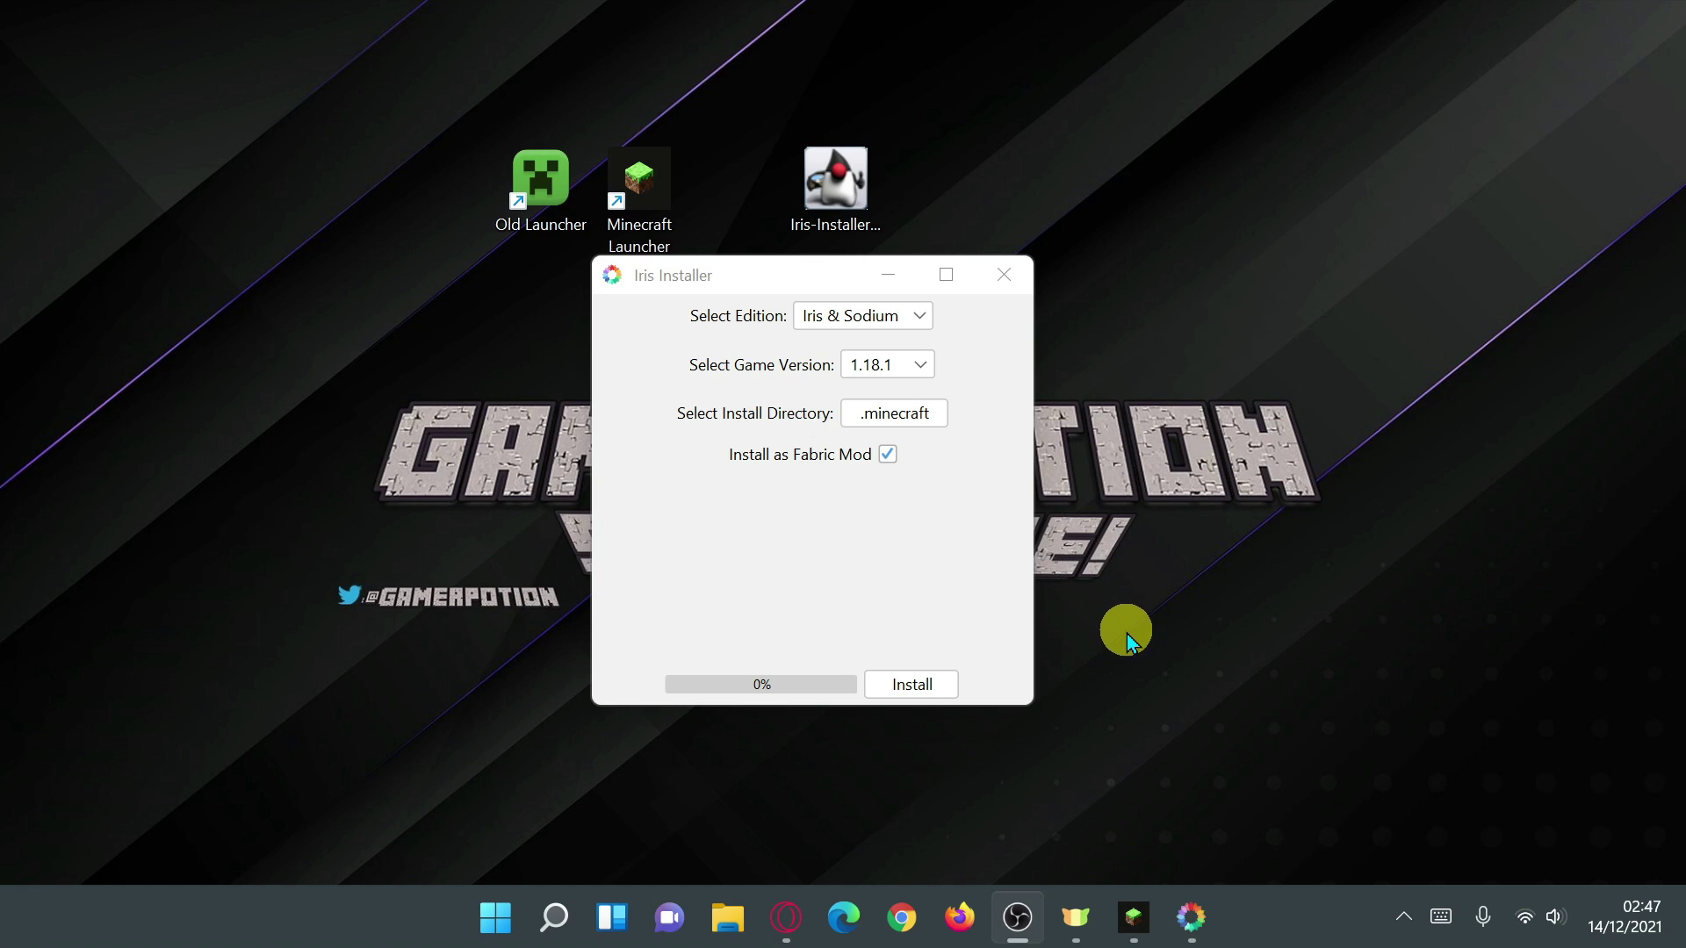
left_click(1133, 918)
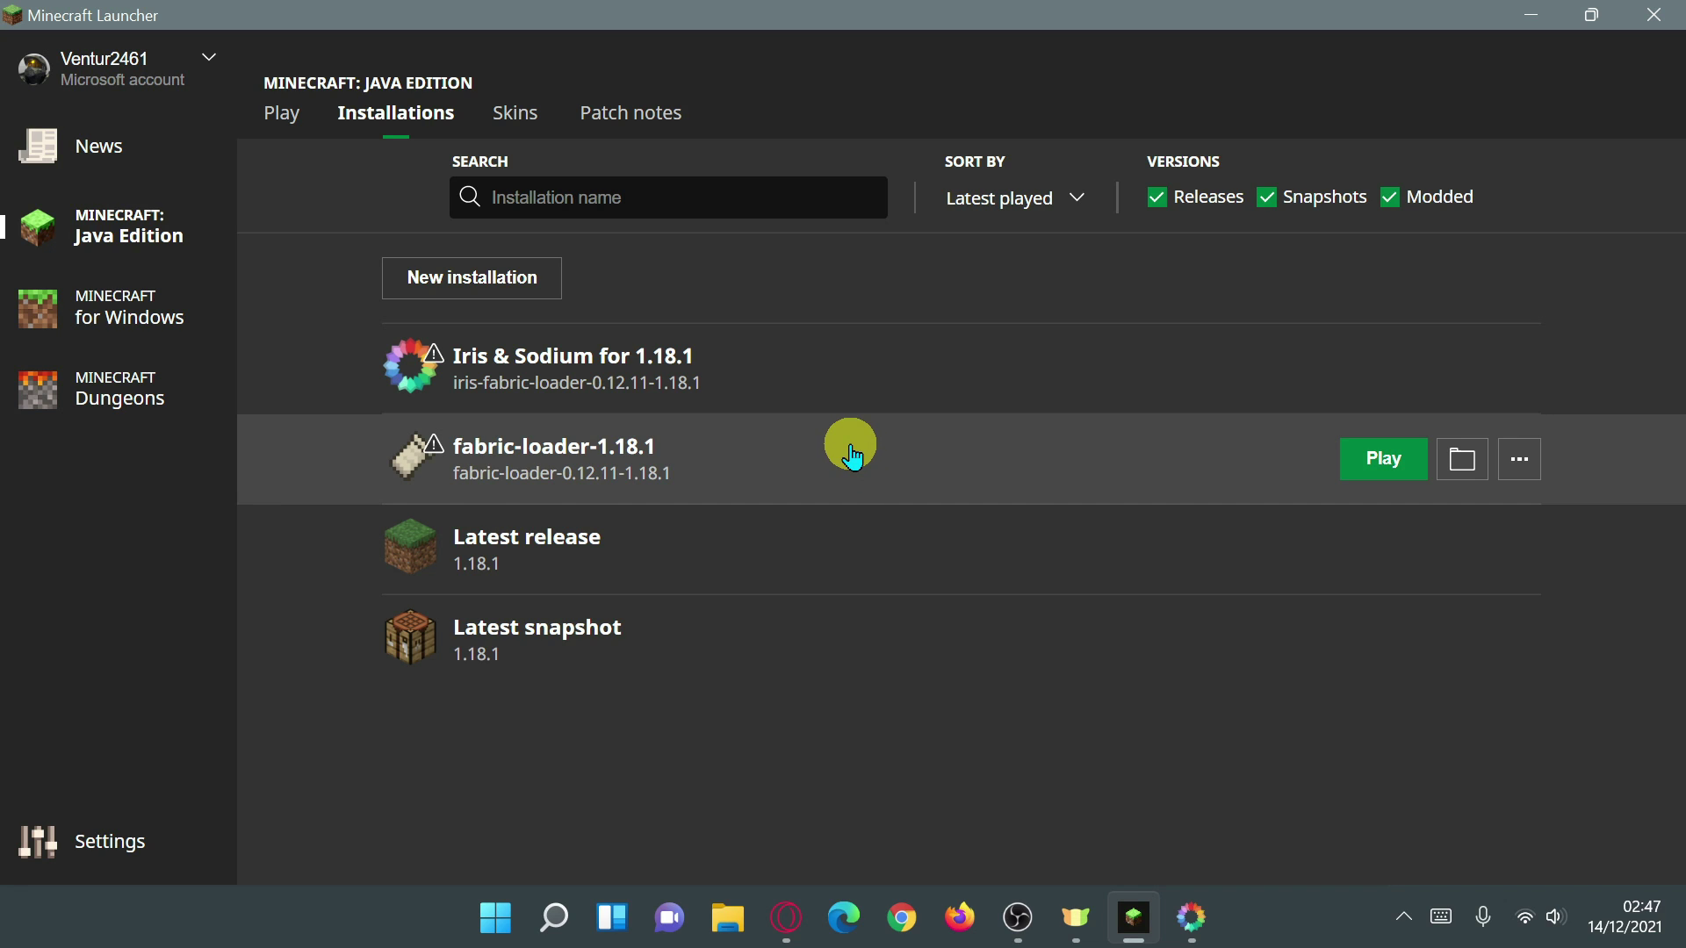
Step: Open the Iris Shaders page on CurseForge and view its downloadable file versions
key("alt+Tab")
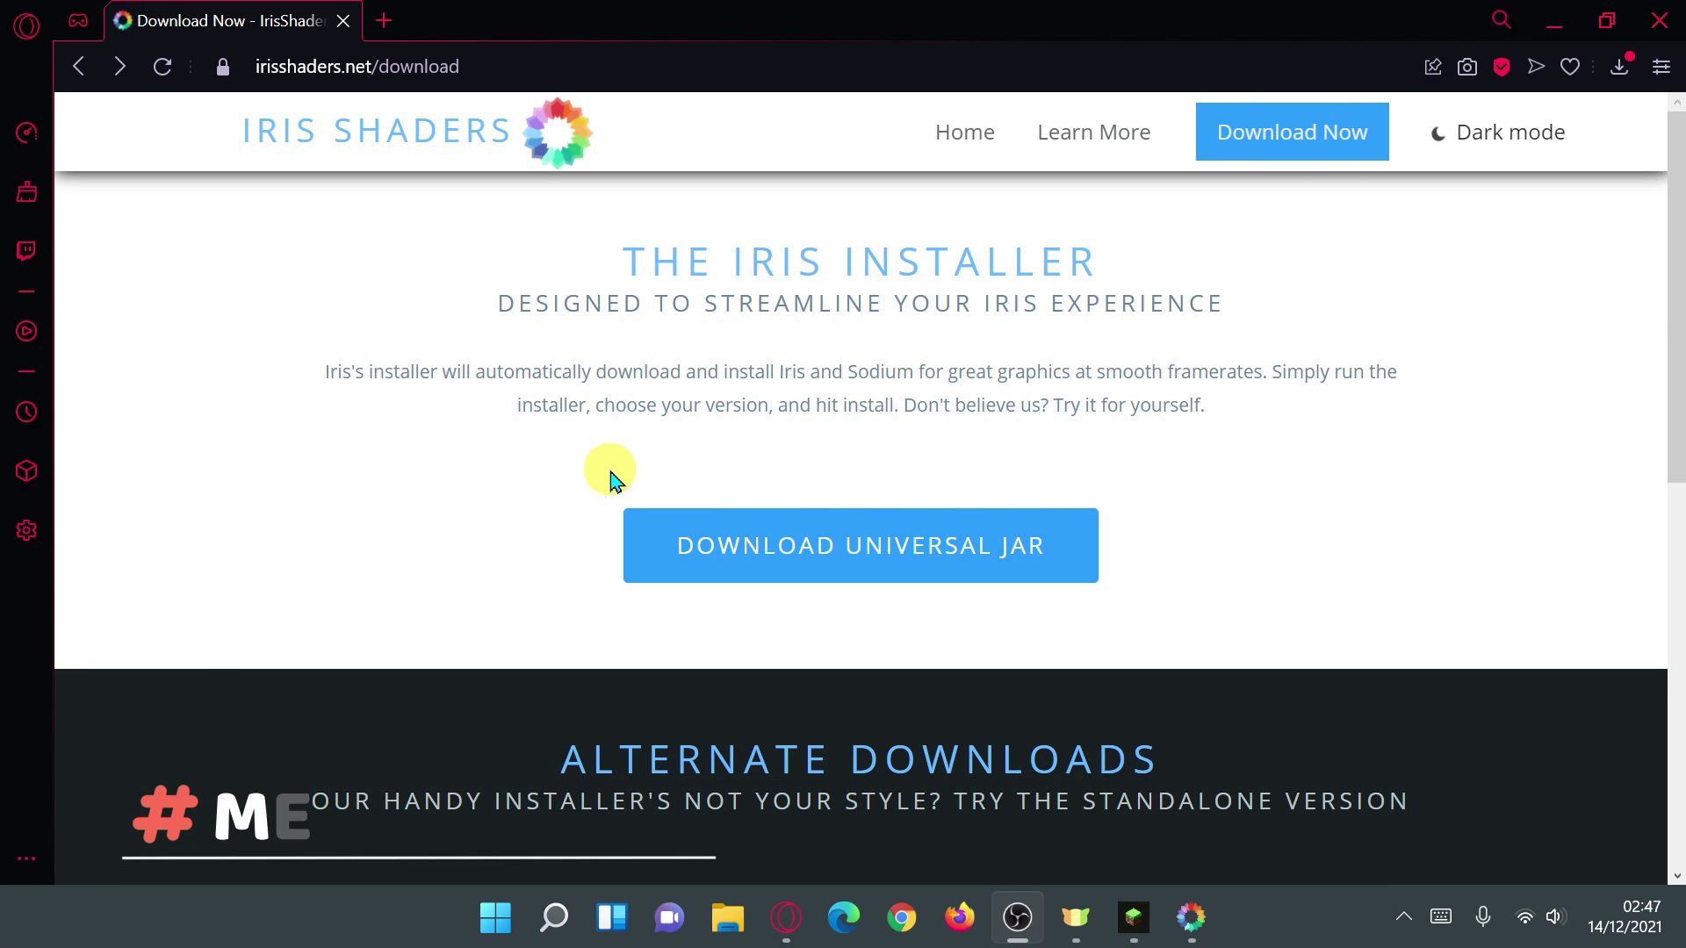
scroll(991, 486, "down", 9)
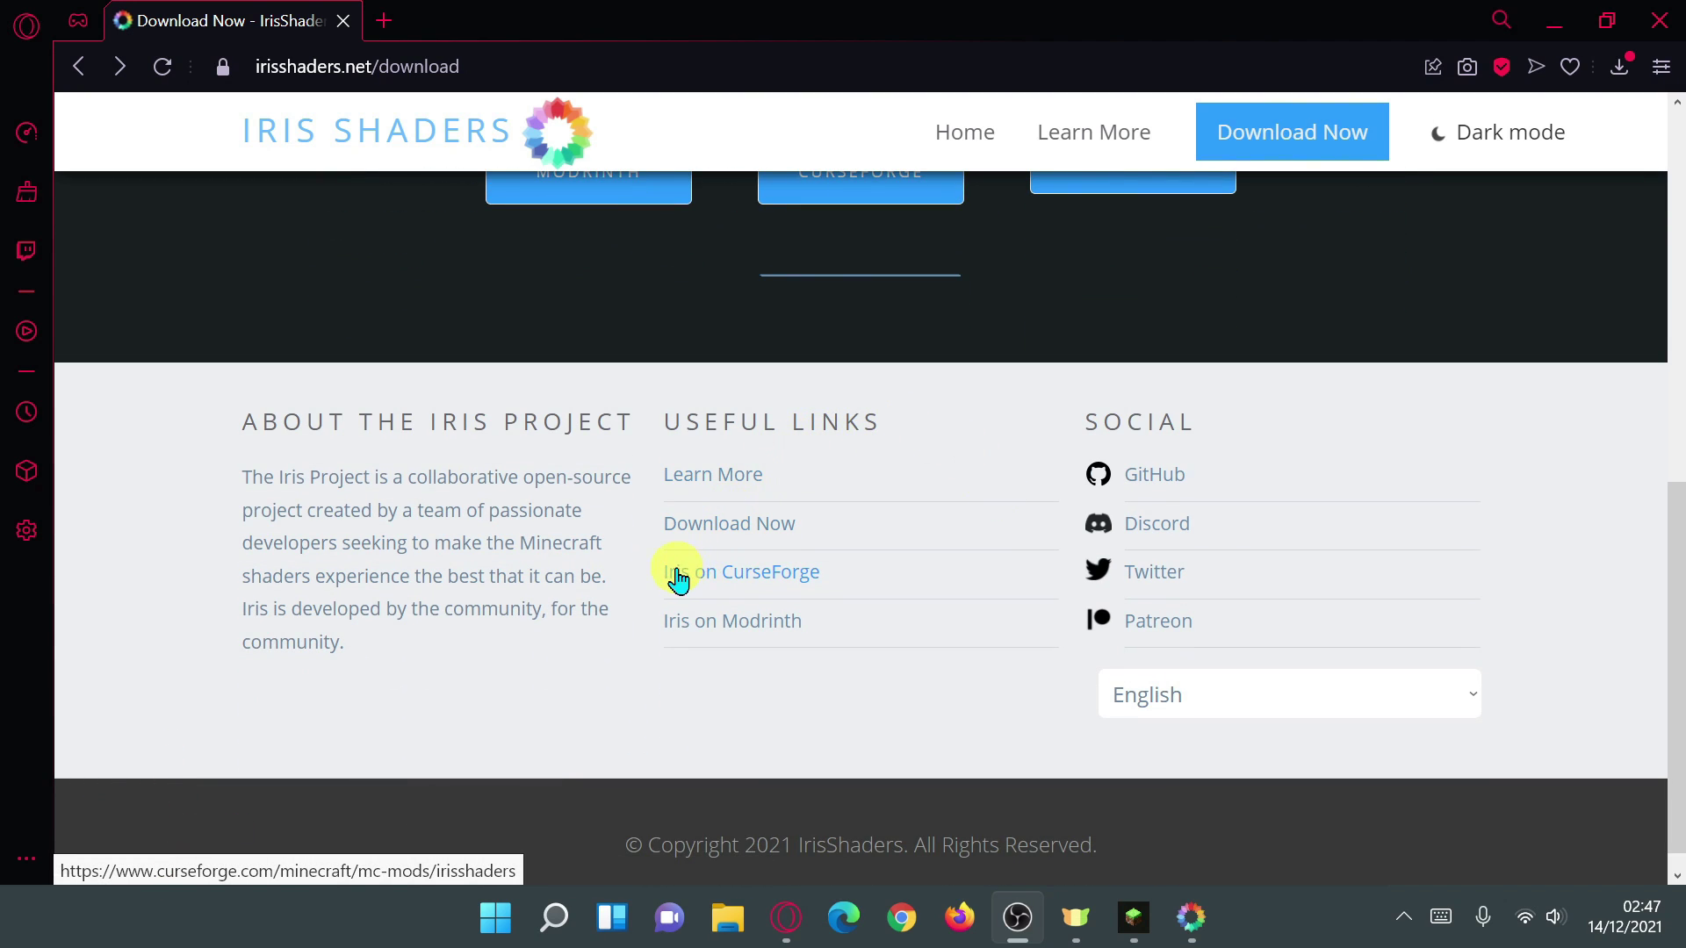
left_click(738, 581)
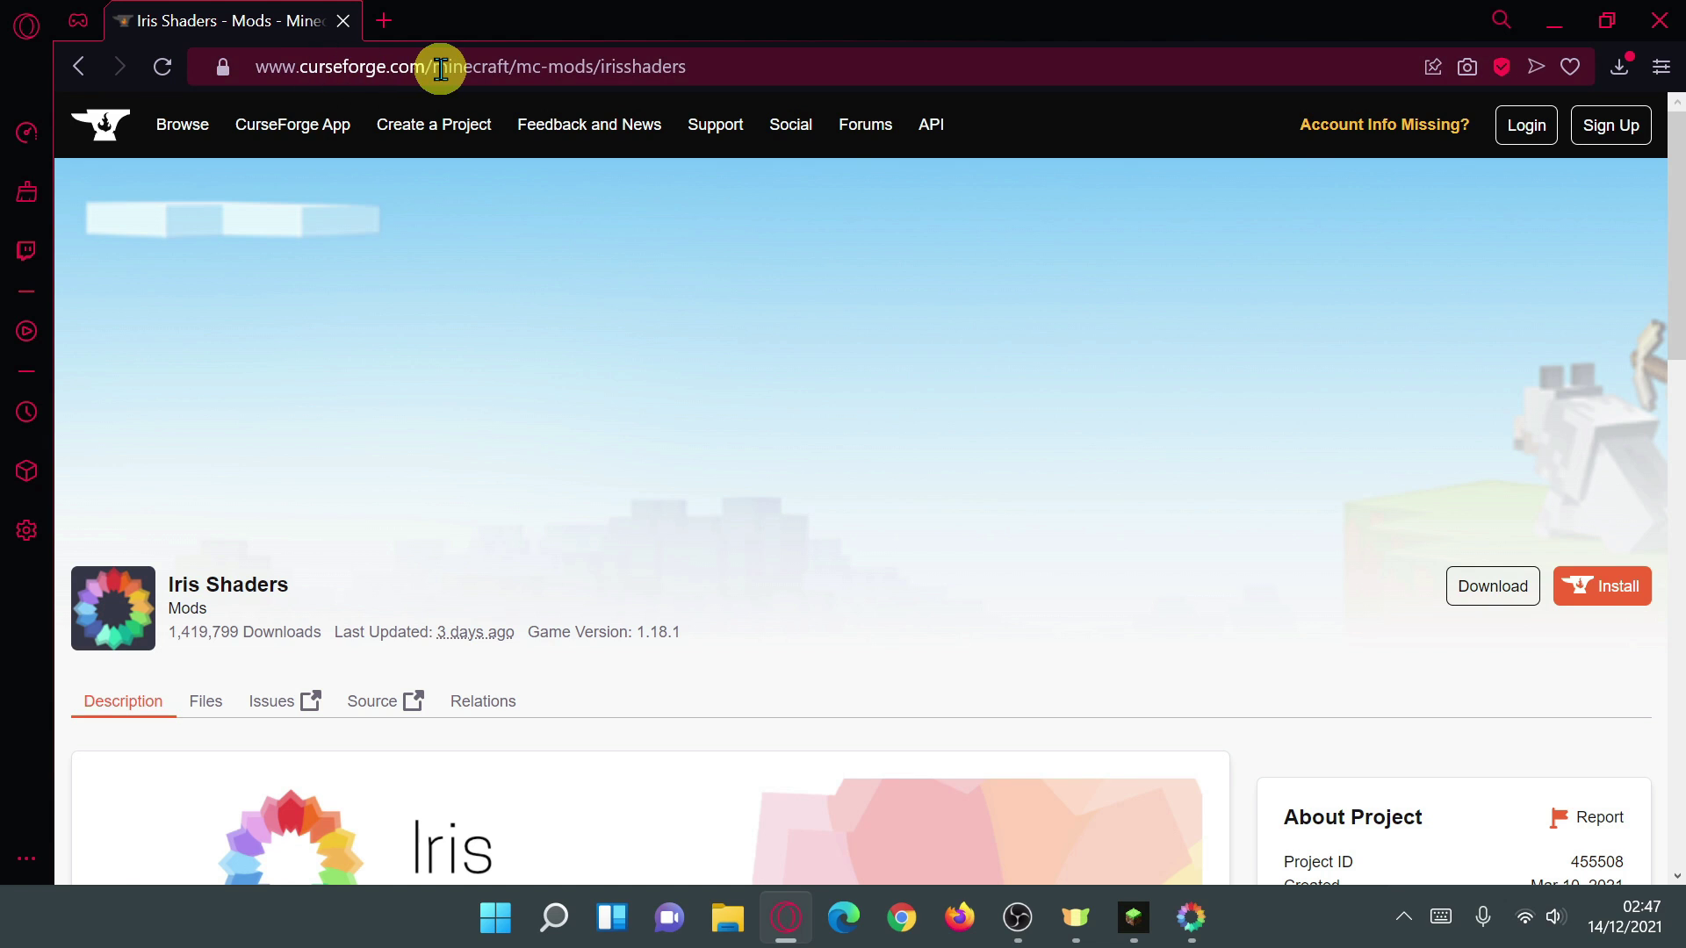
scroll(468, 555, "down", 1)
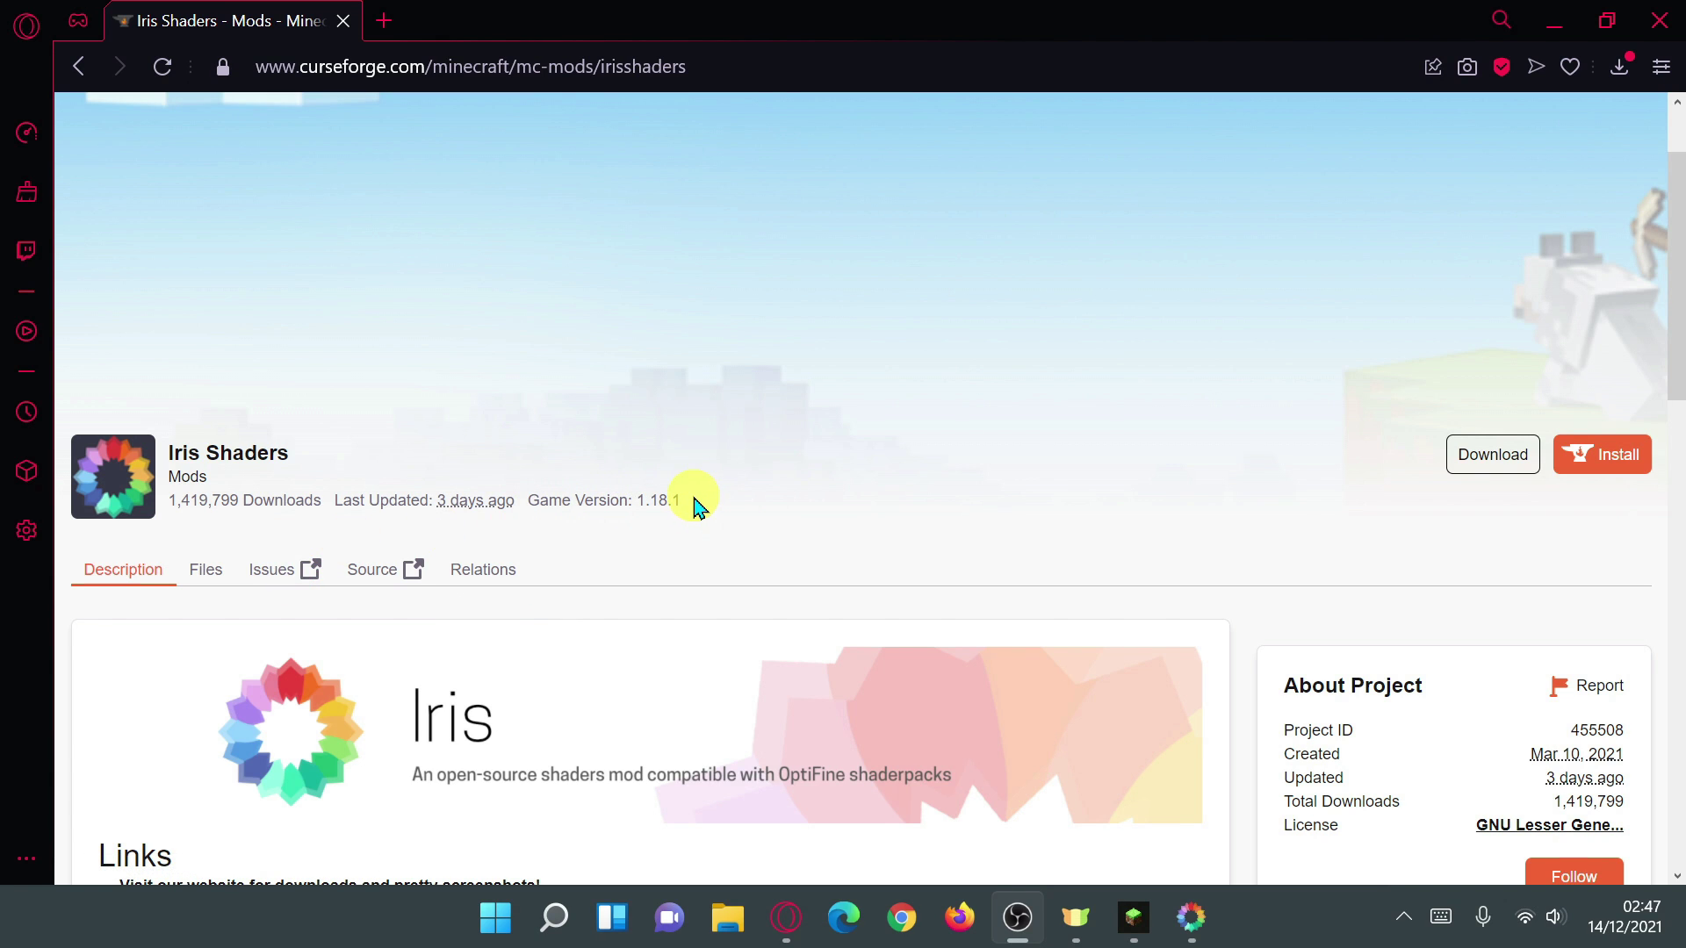
left_click(207, 569)
scroll(711, 546, "down", 4)
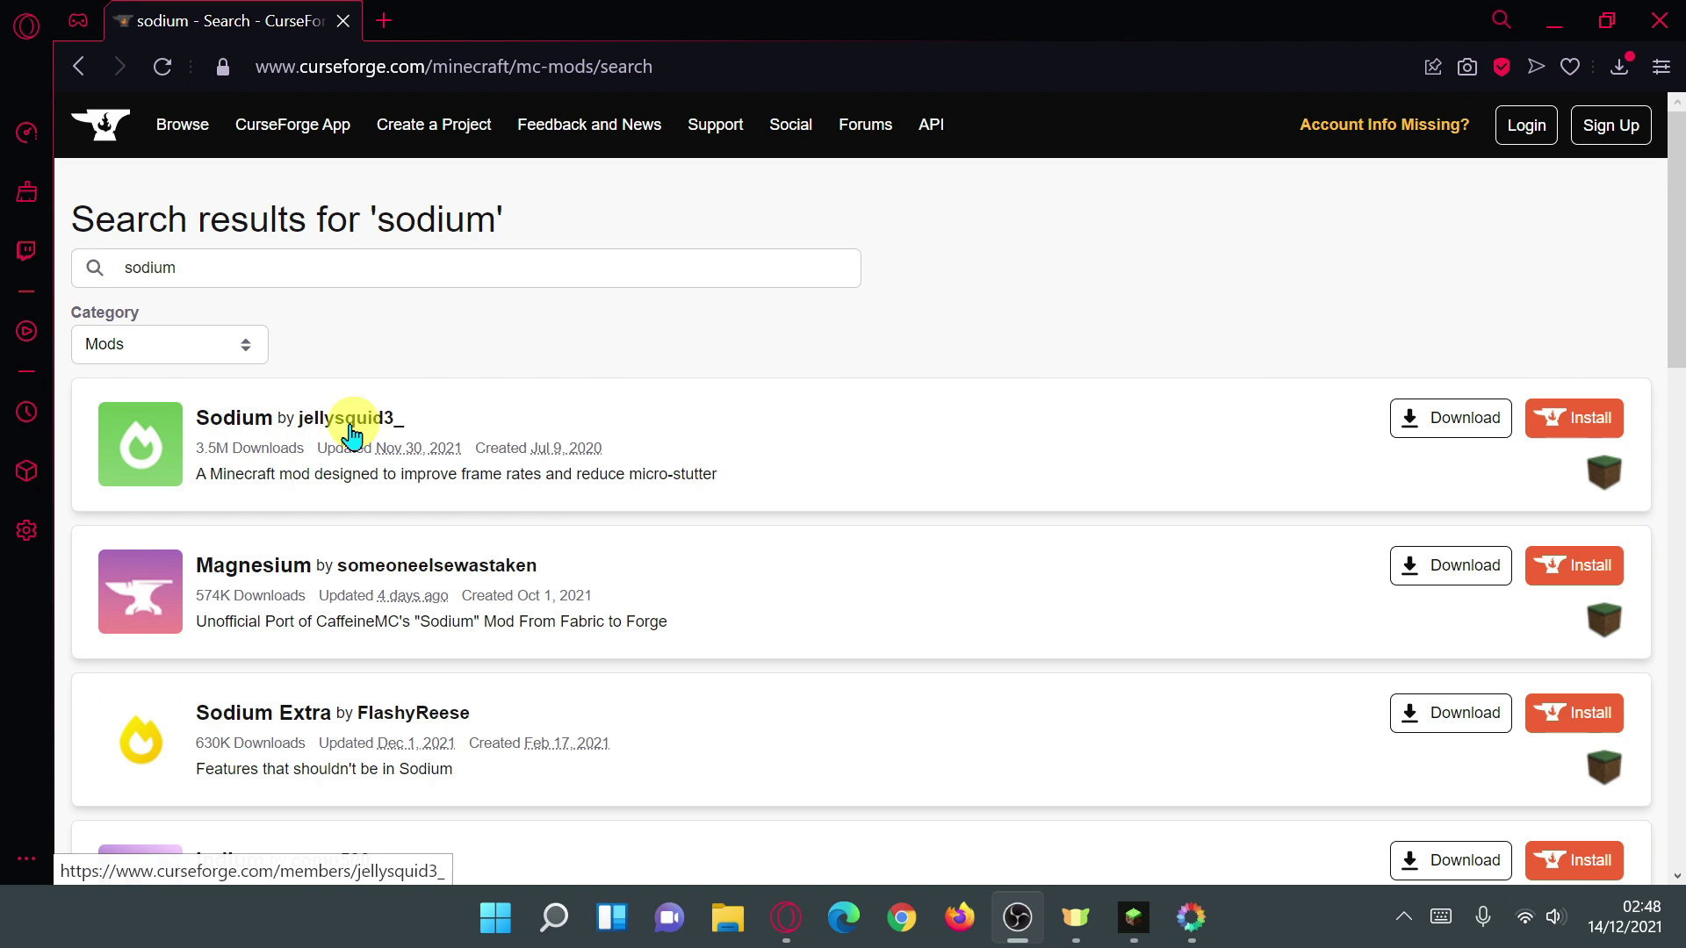
Step: List every Sodium file on CurseForge, with mc1.18-0.4.0-alpha5 at the top
left_click(237, 416)
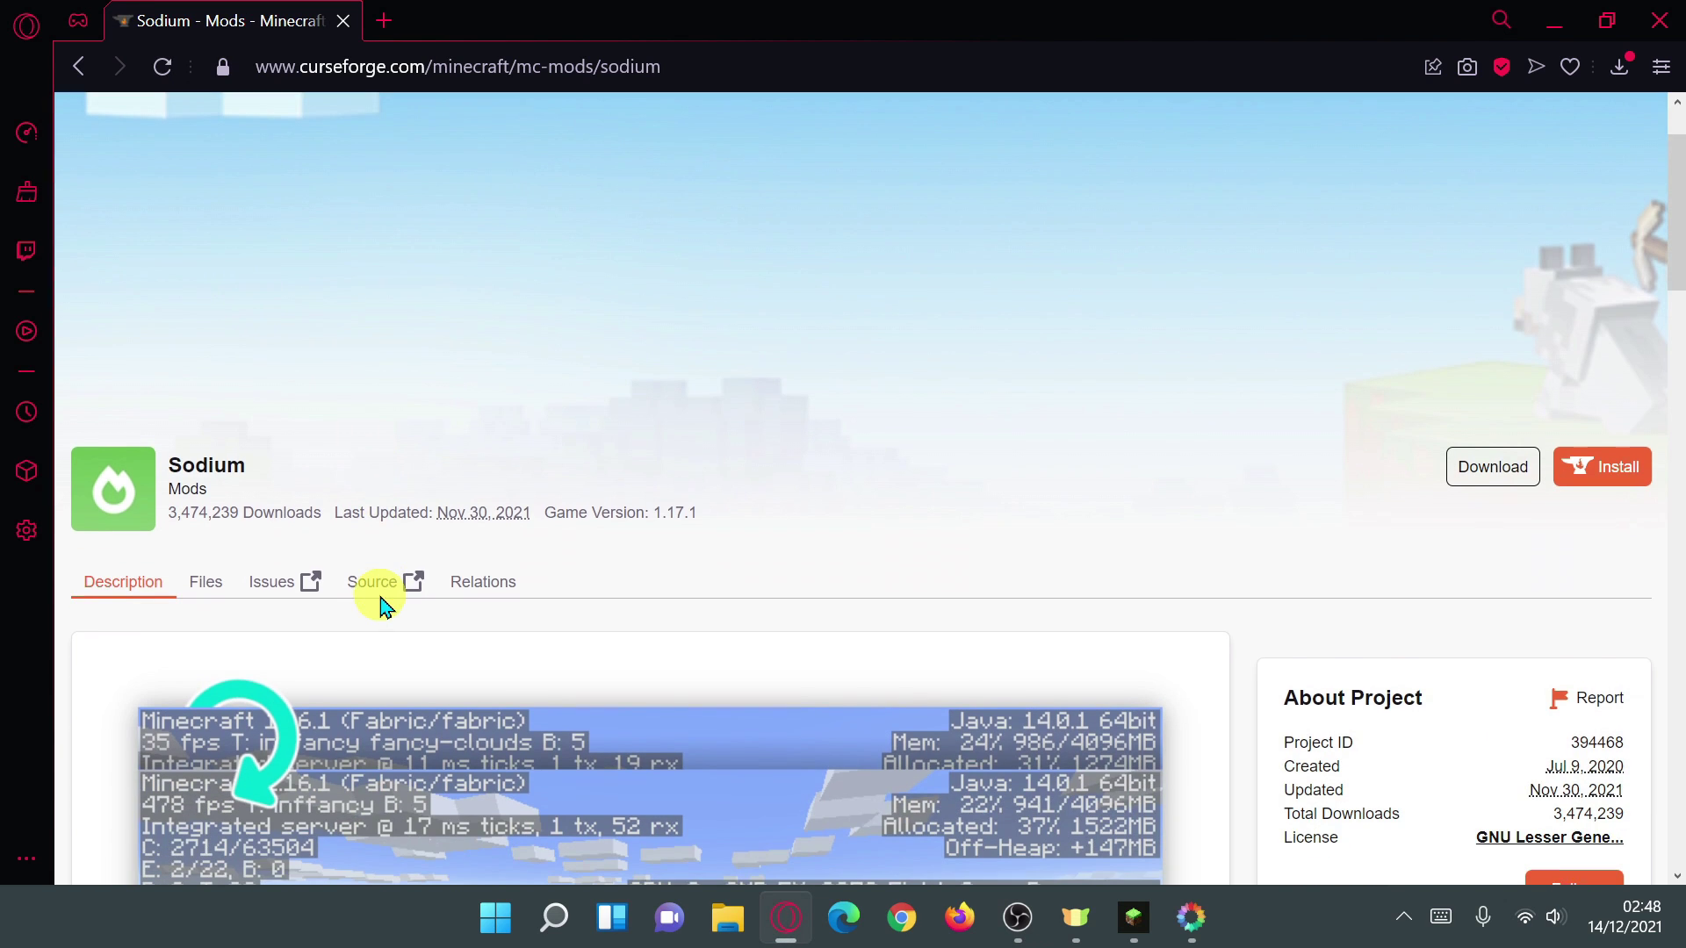
left_click(206, 575)
scroll(640, 565, "down", 4)
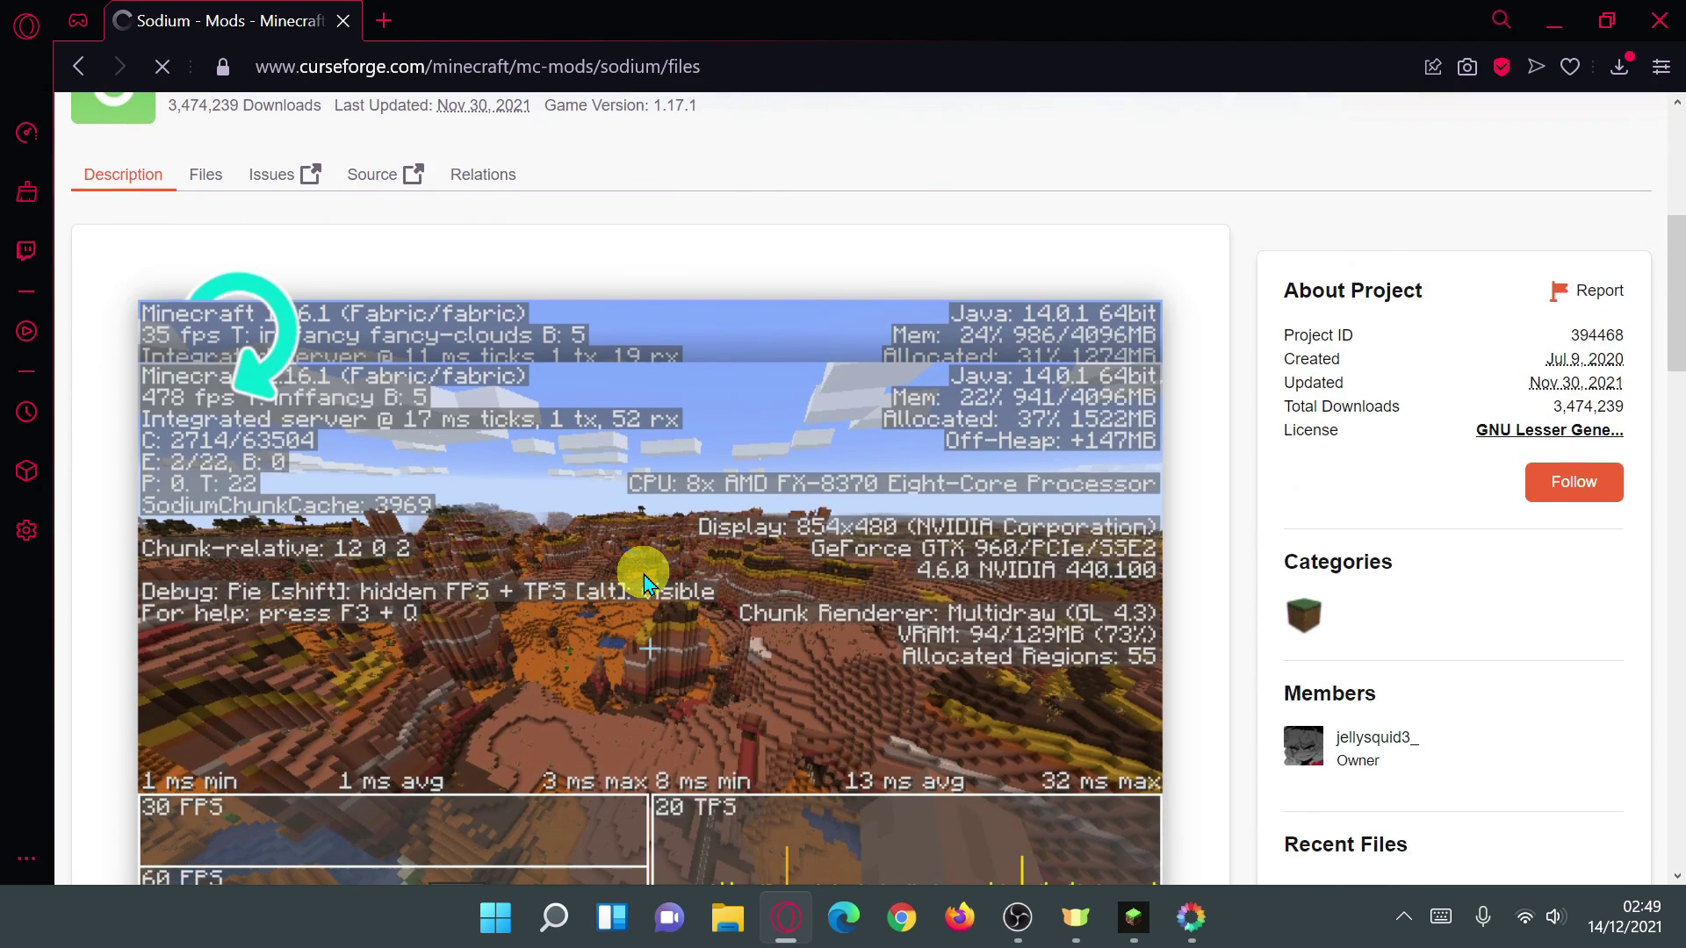
scroll(703, 553, "down", 7)
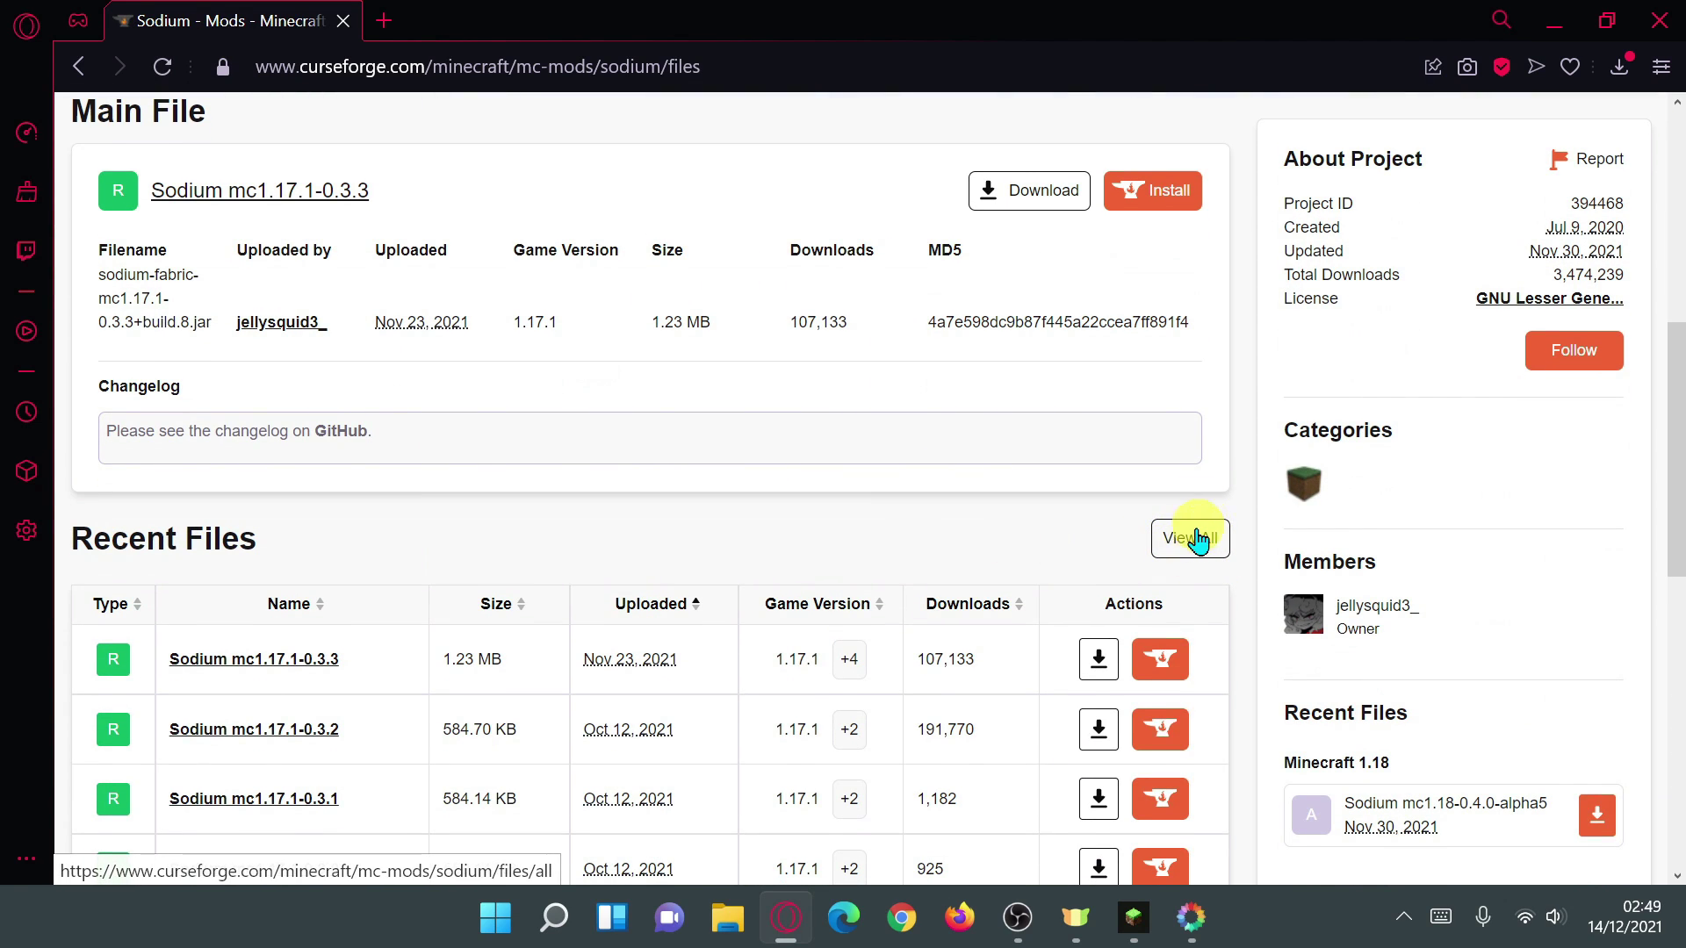
left_click(1181, 546)
scroll(1174, 551, "down", 5)
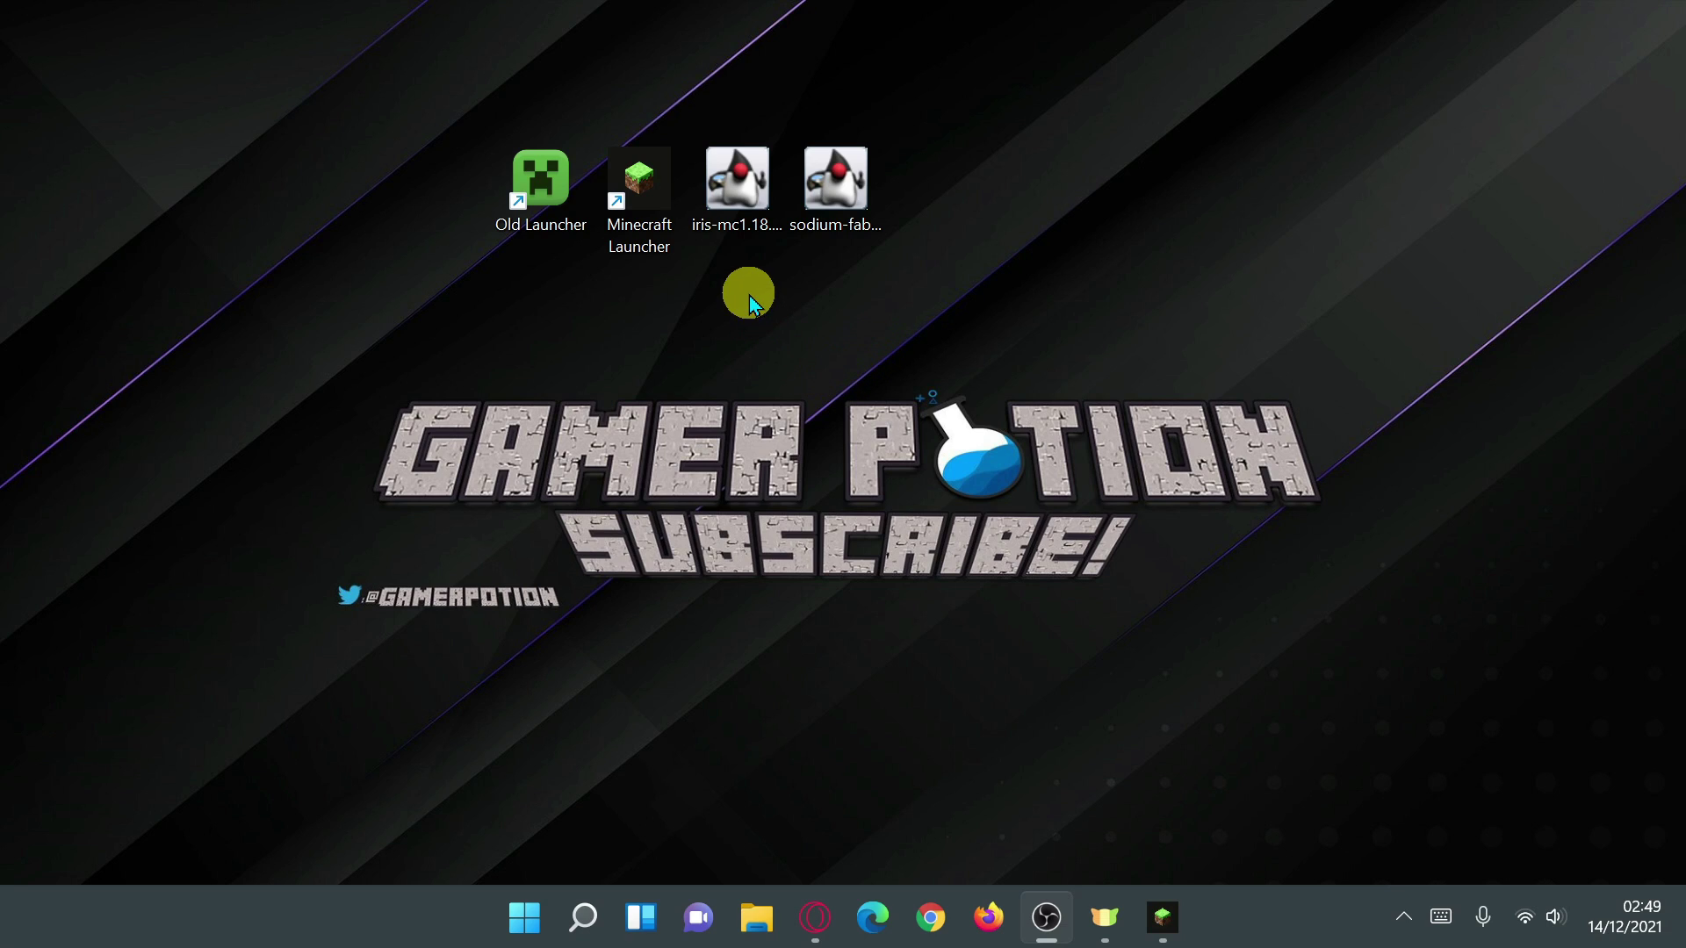
Step: Check the downloaded Iris and Sodium jars on the desktop, then bring up the Minecraft Launcher
left_click(736, 251)
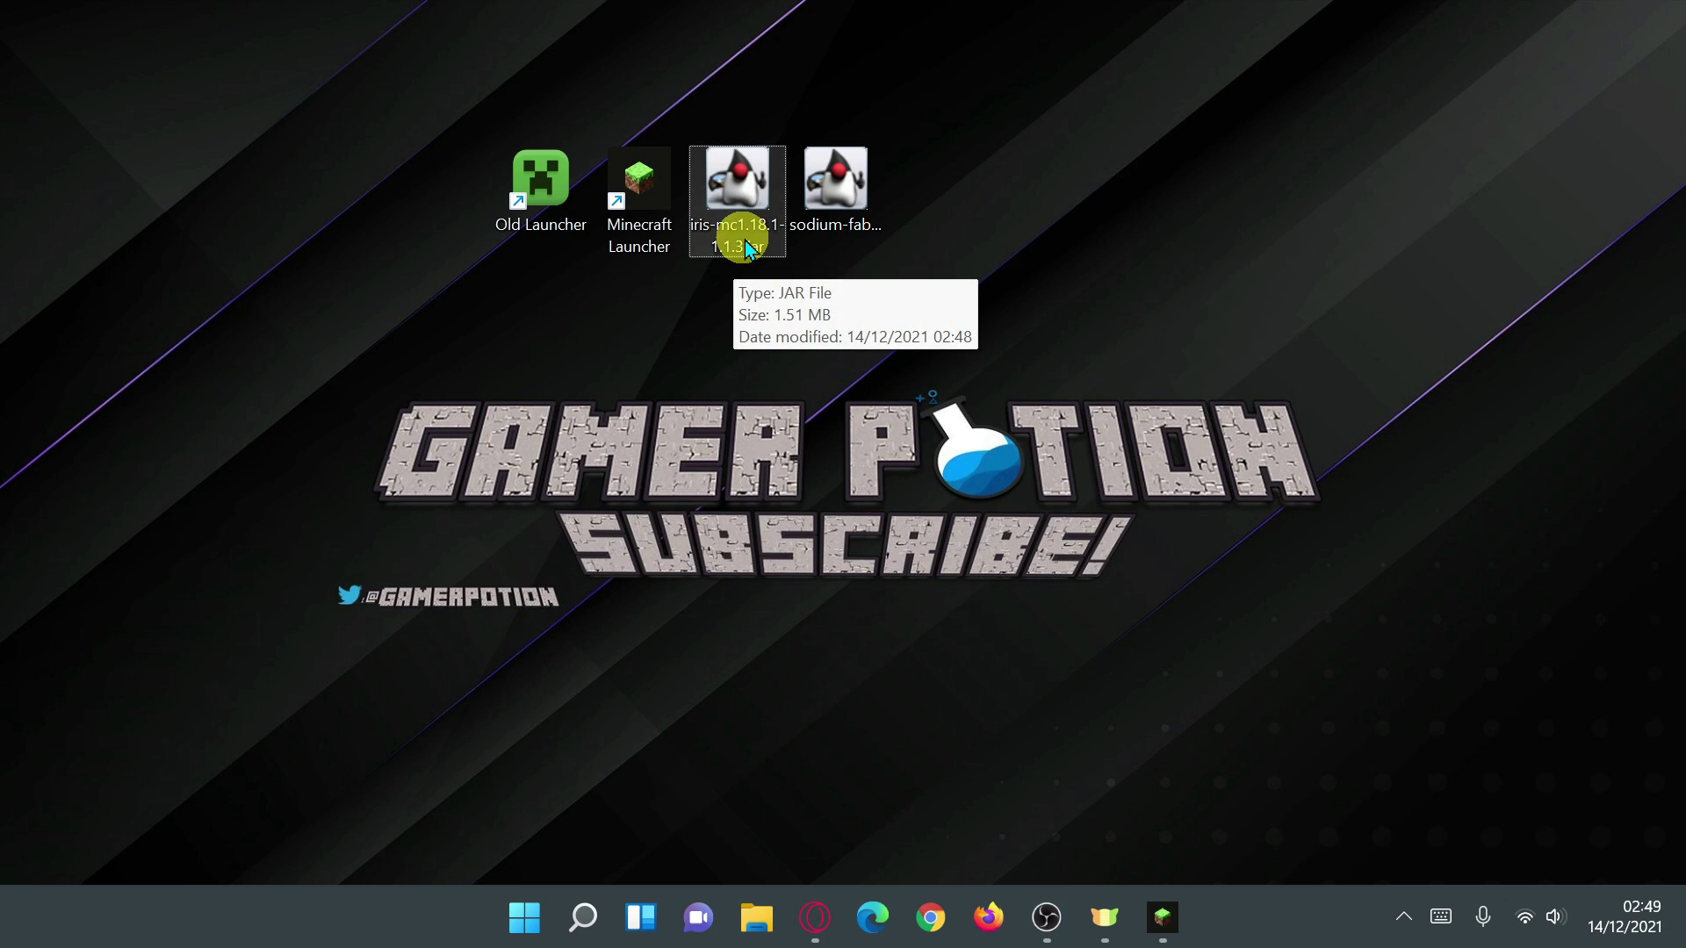
left_click(830, 209)
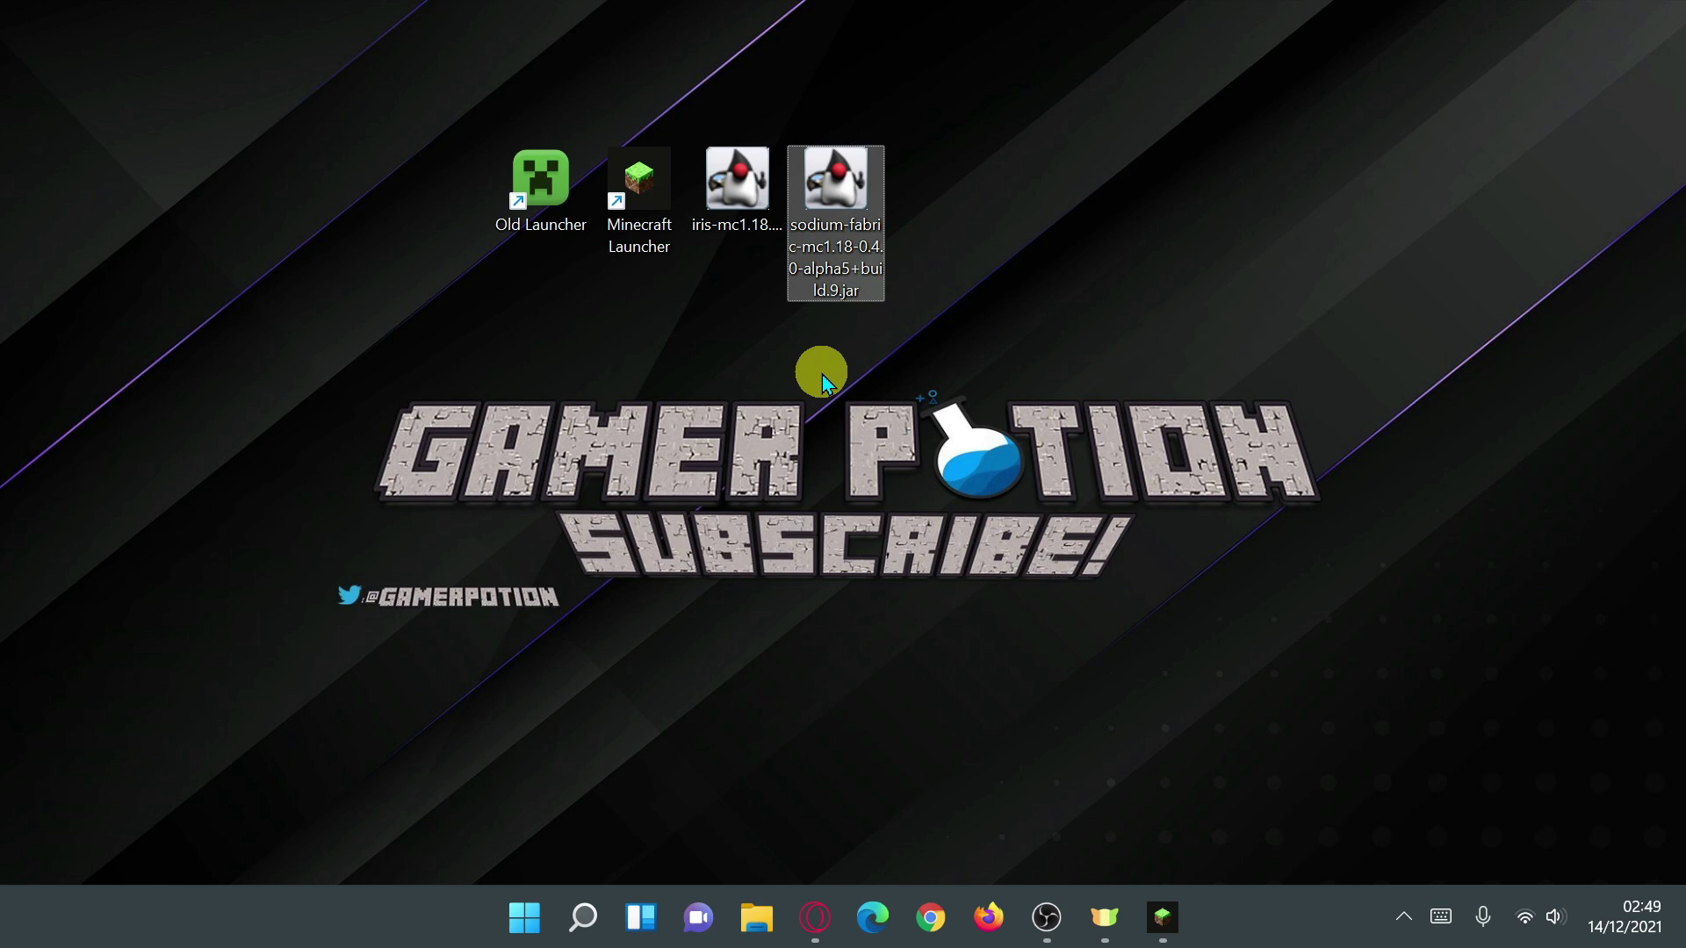
key("alt+Tab")
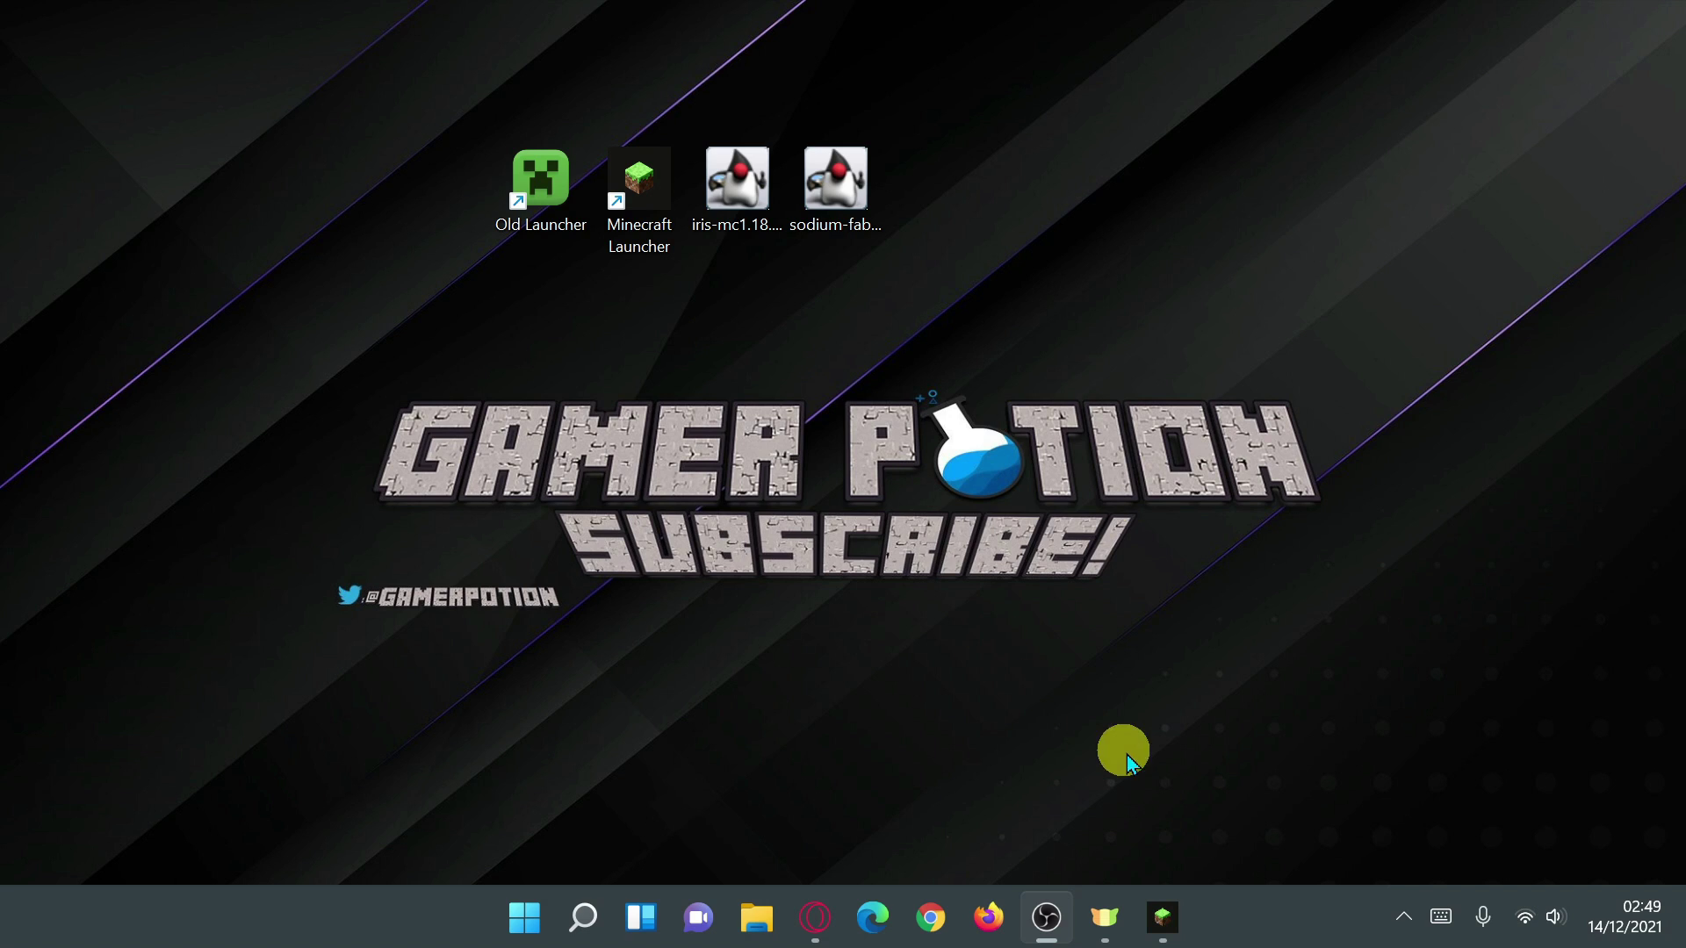
left_click(1160, 917)
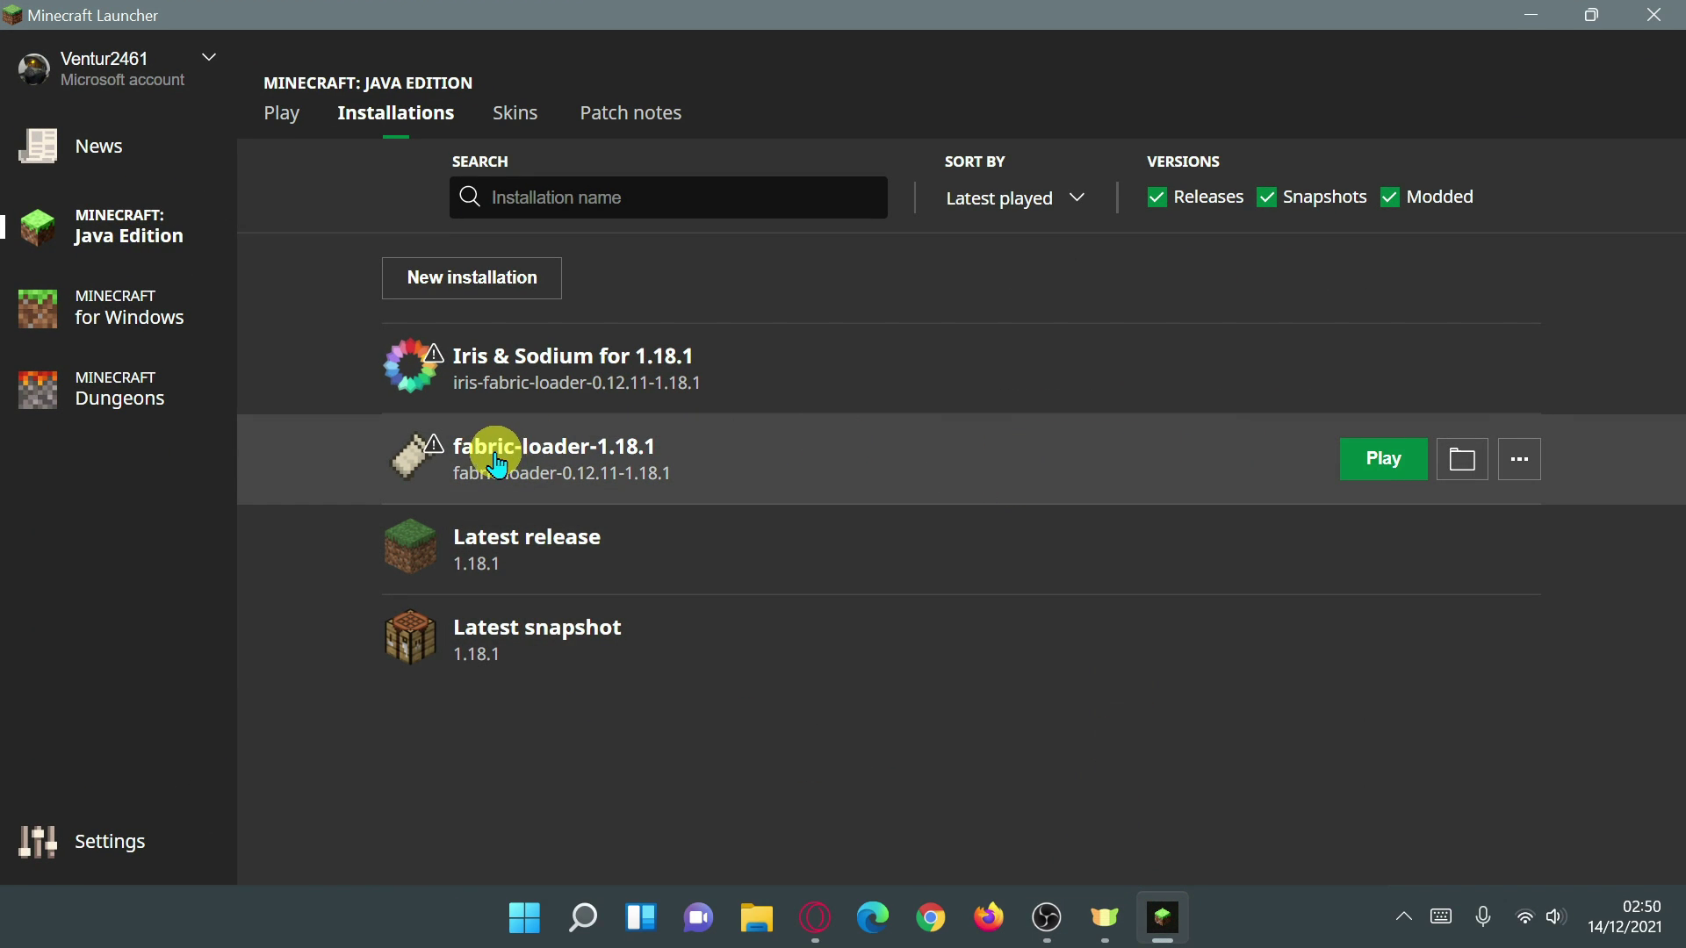
Step: Open the fabric-loader installation's .minecraft mods folder and size it beside the desktop jars
left_click(1463, 461)
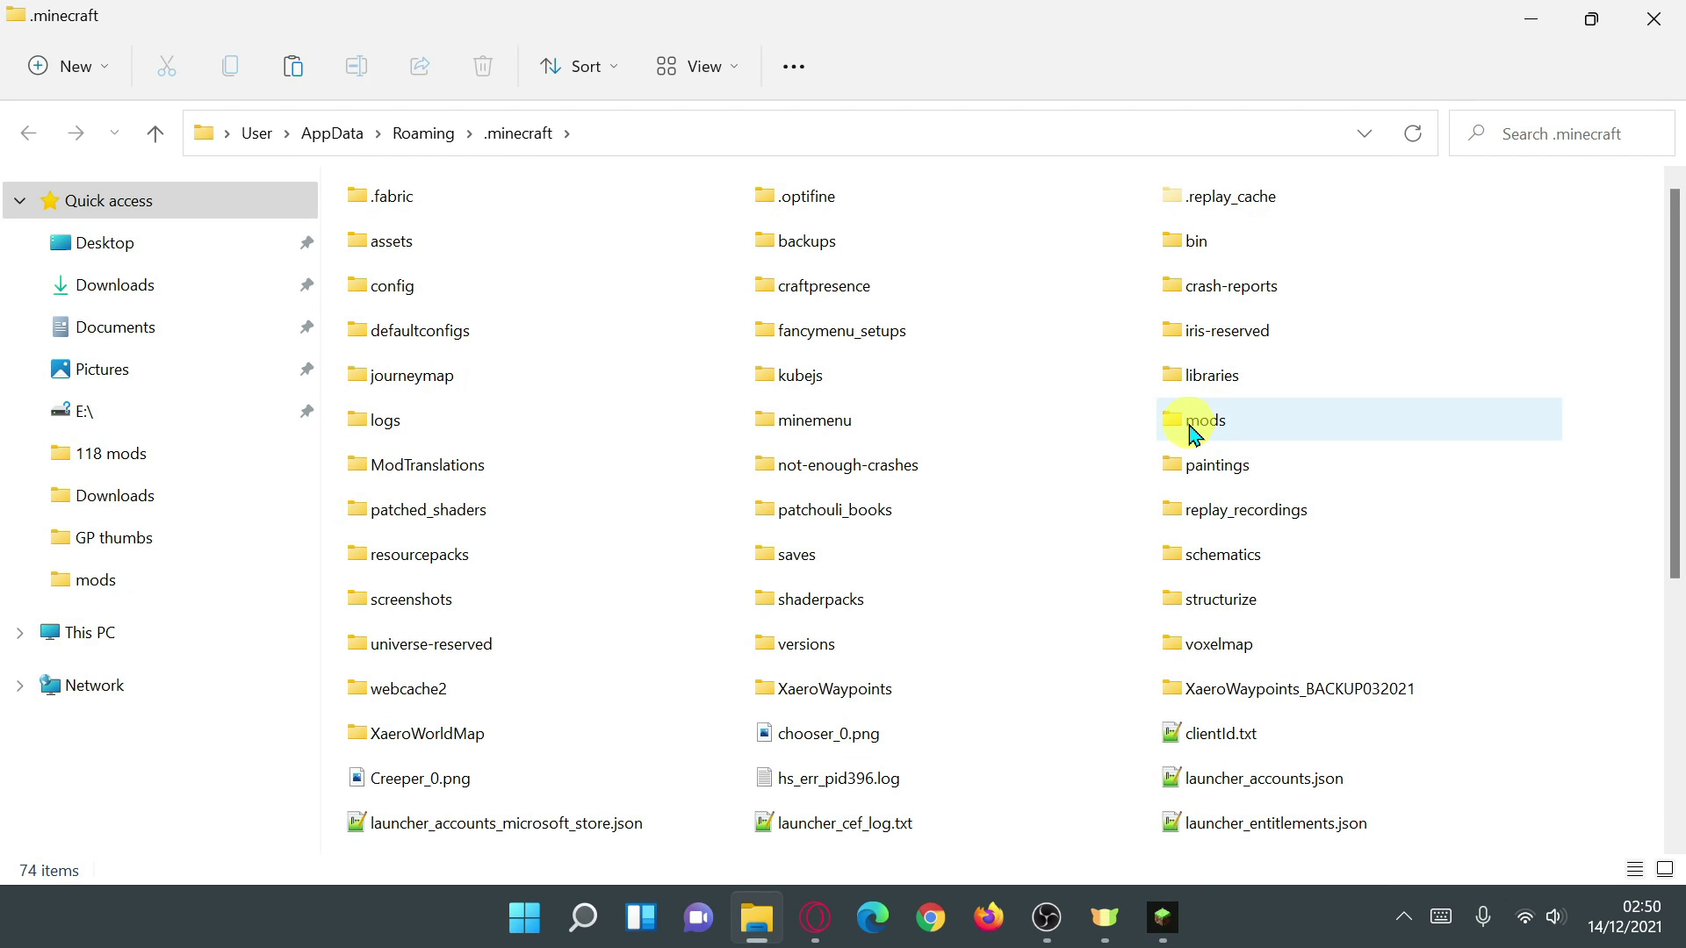
double_click(1192, 425)
left_click_drag(940, 7, 840, 55)
left_click(1530, 15)
left_click_drag(1048, 67, 799, 110)
left_click_drag(1128, 293, 673, 302)
Step: Drag iris-mc1.18.1-1.1.3.jar and the sodium-fabric mc1.18-0.4.0-alpha5 jar into the mods folder
left_click_drag(688, 143, 989, 290)
left_click_drag(835, 178, 1155, 539)
left_click_drag(741, 123, 961, 102)
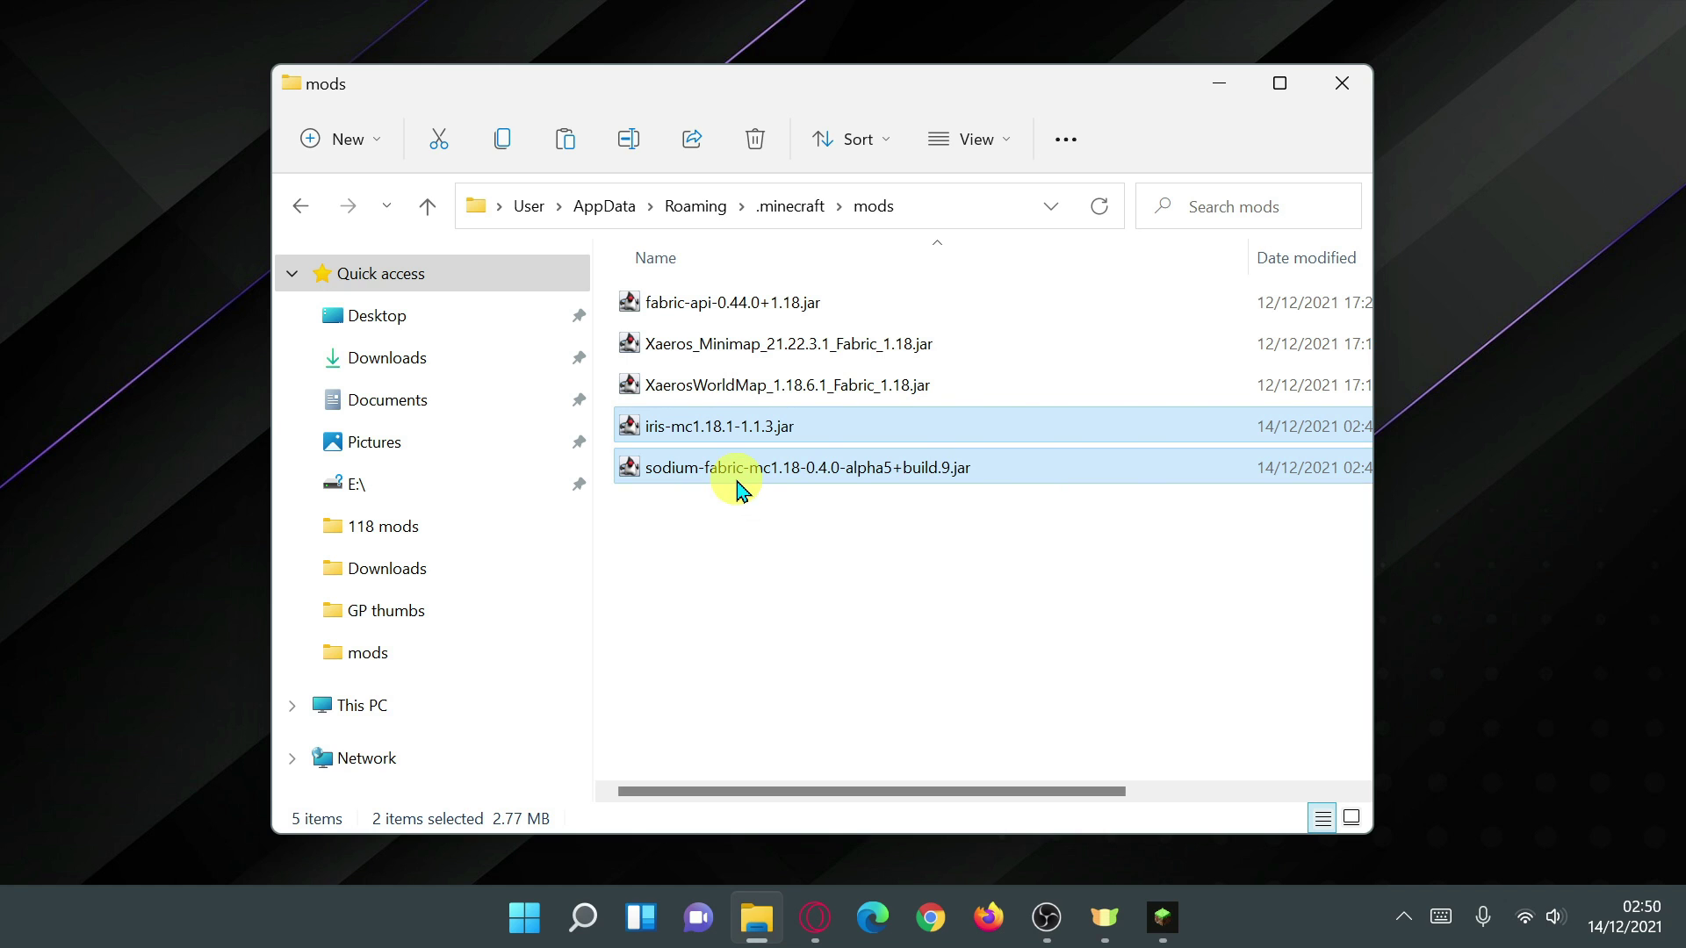
Step: Play the Iris & Sodium for 1.18.1 installation and maximize the Minecraft window
left_click(1341, 83)
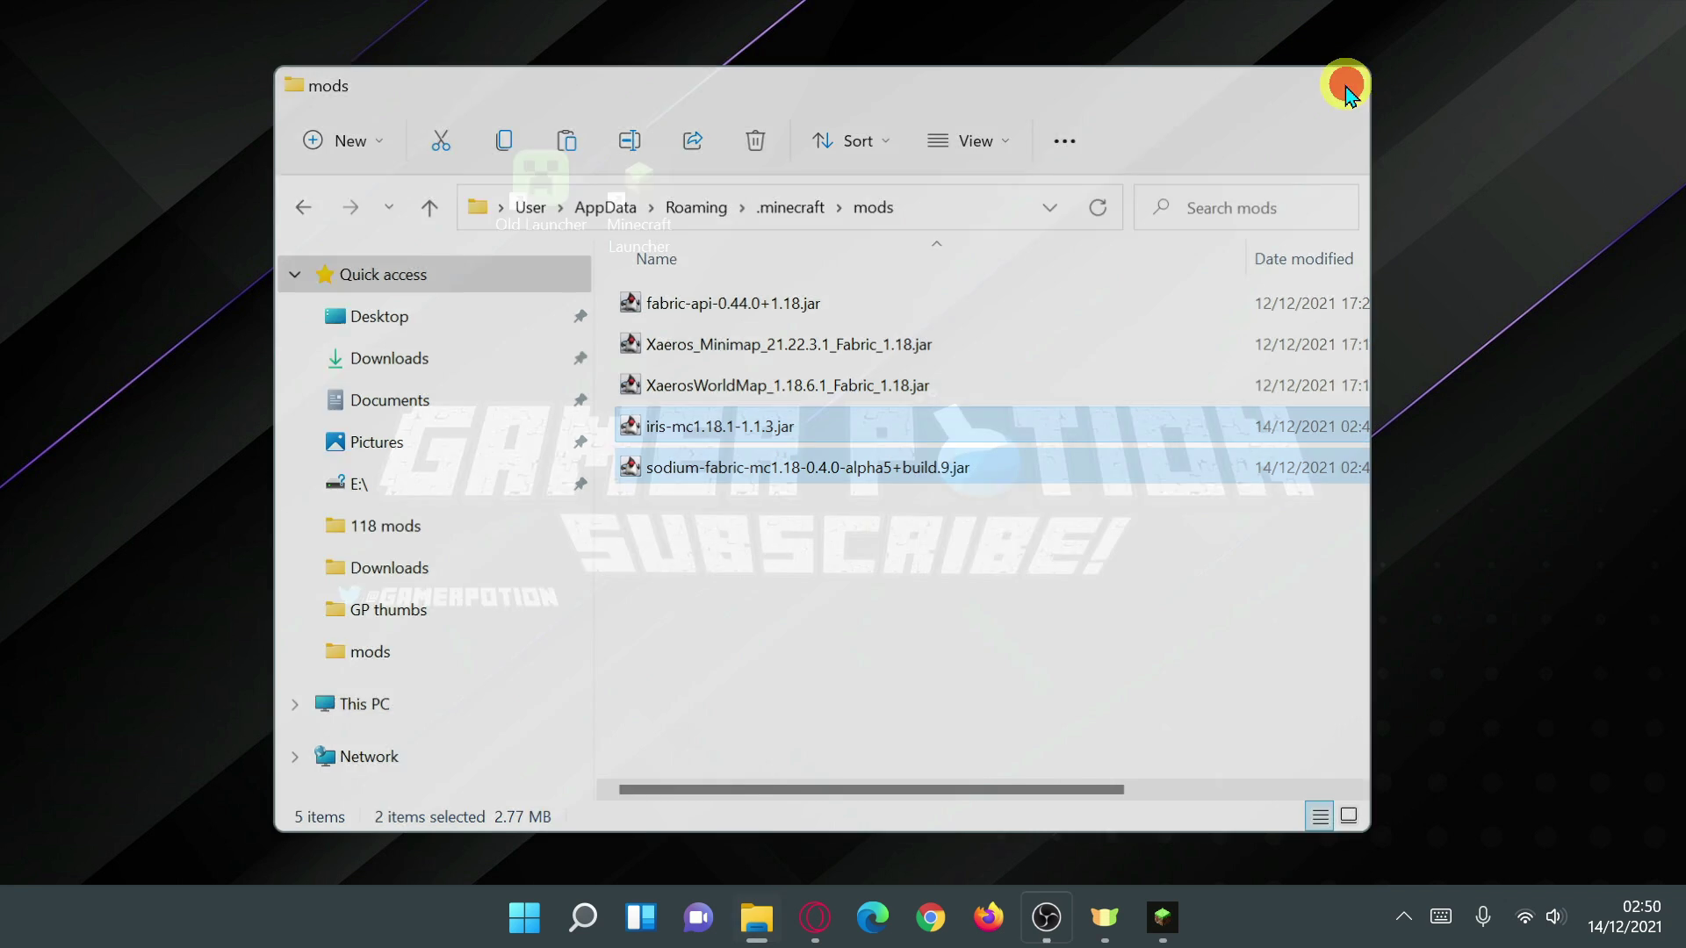
left_click(1163, 918)
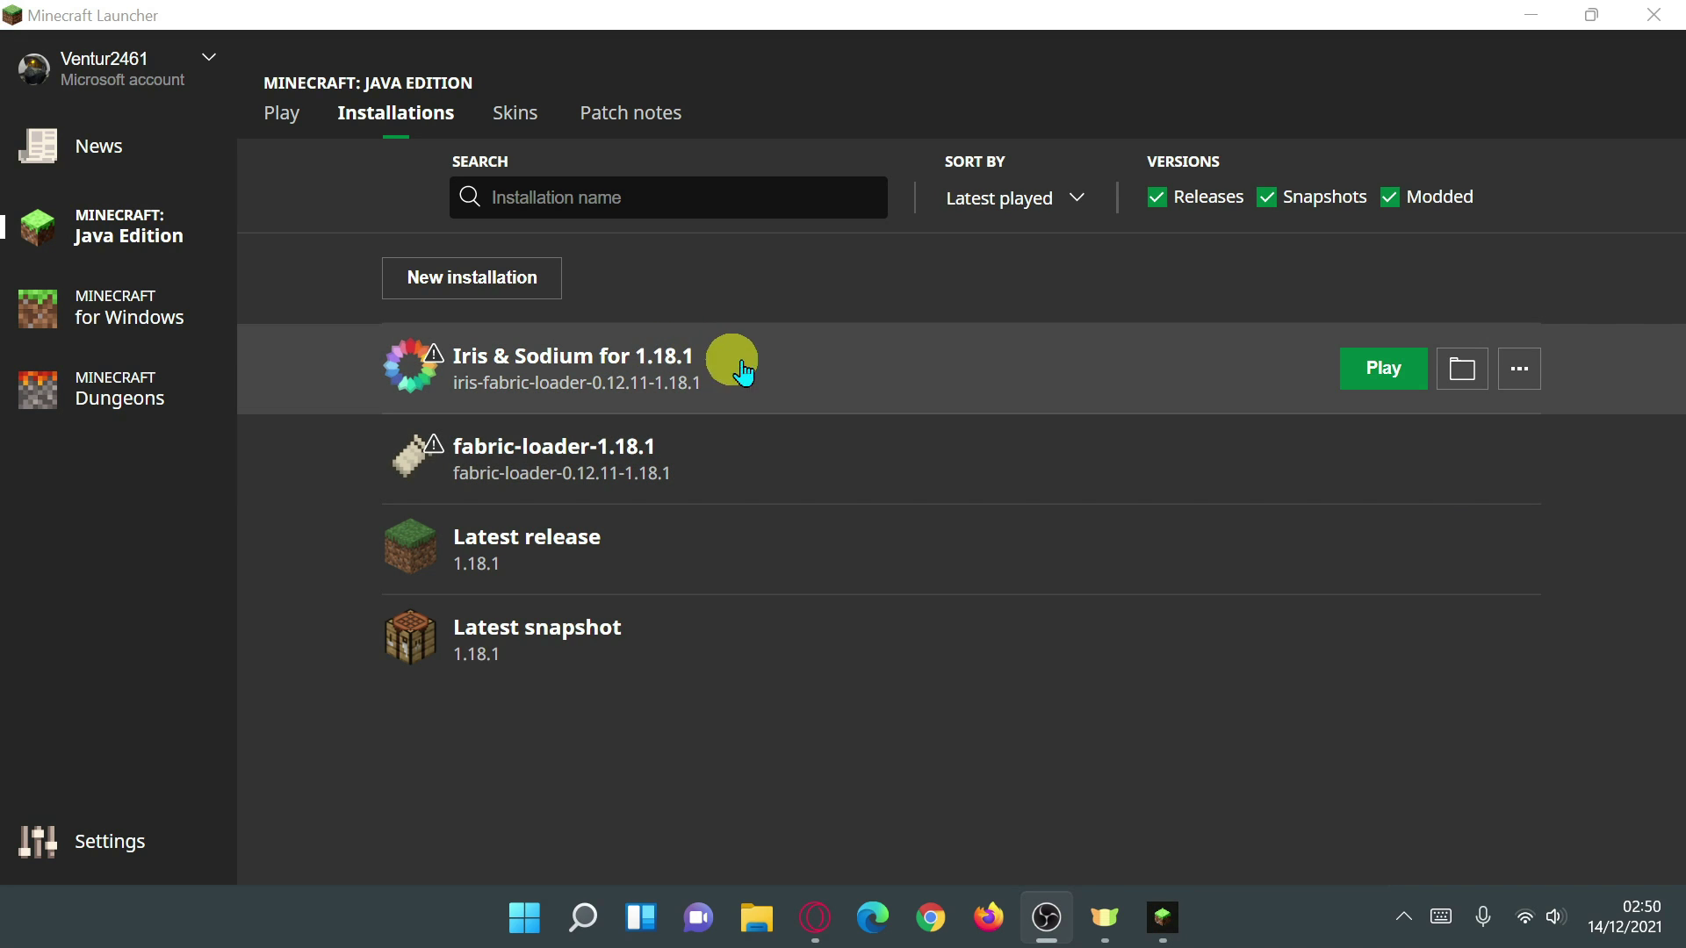
left_click(1382, 368)
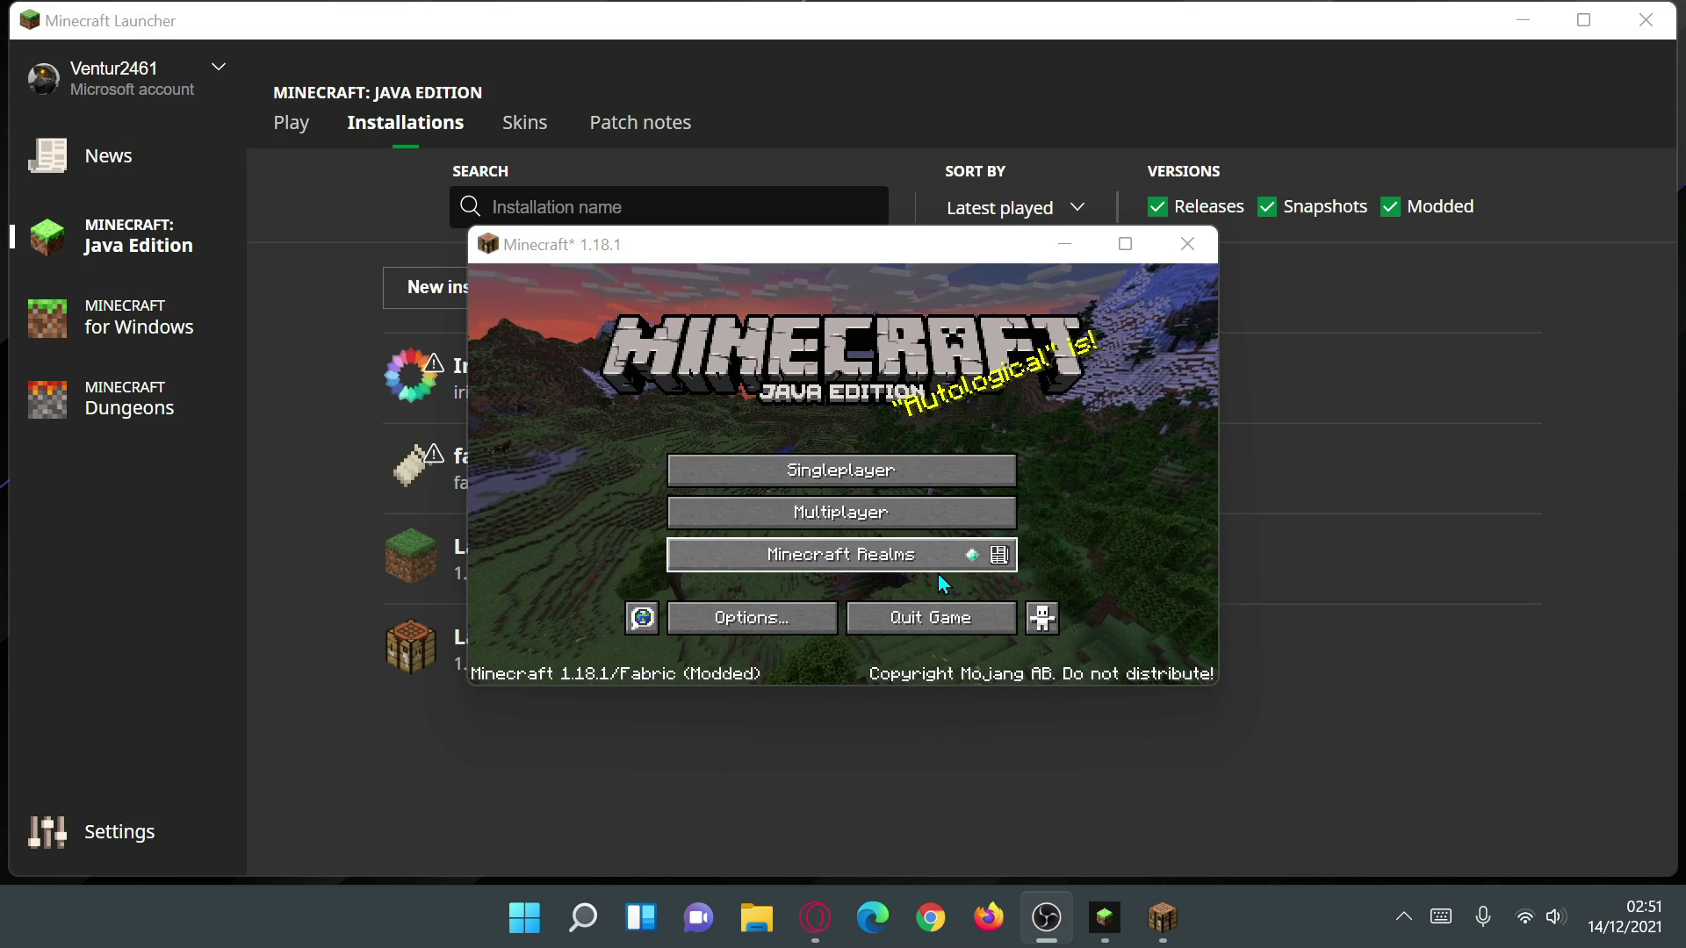
double_click(881, 254)
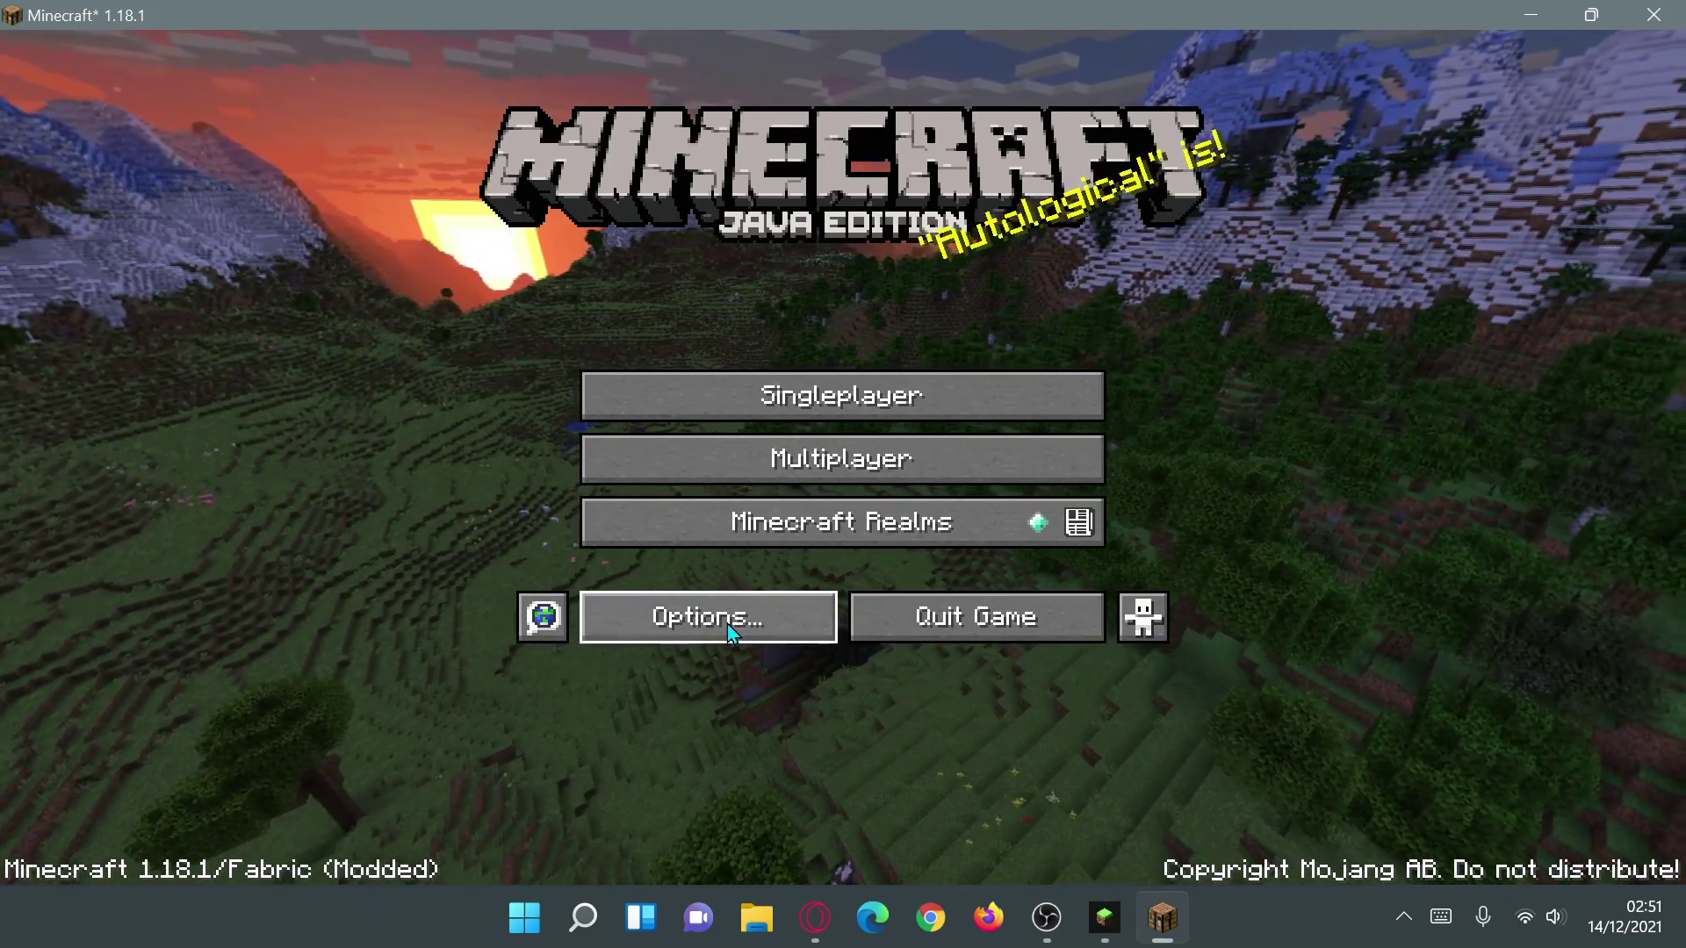
left_click(729, 631)
left_click(660, 373)
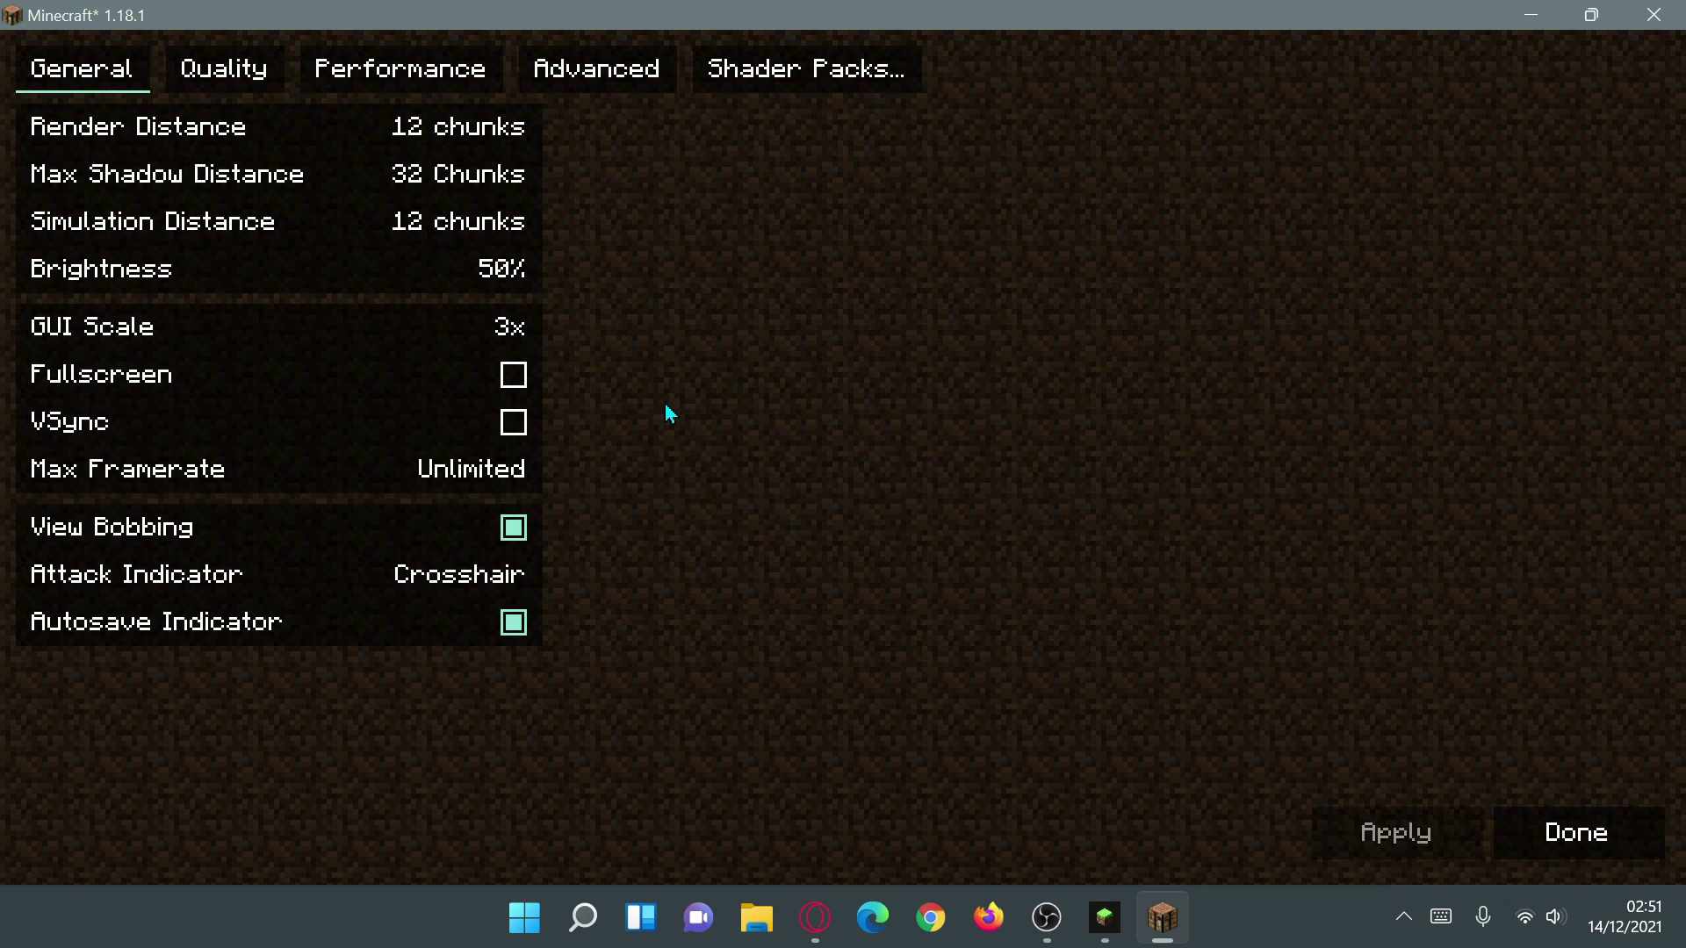
mouse_move(430, 132)
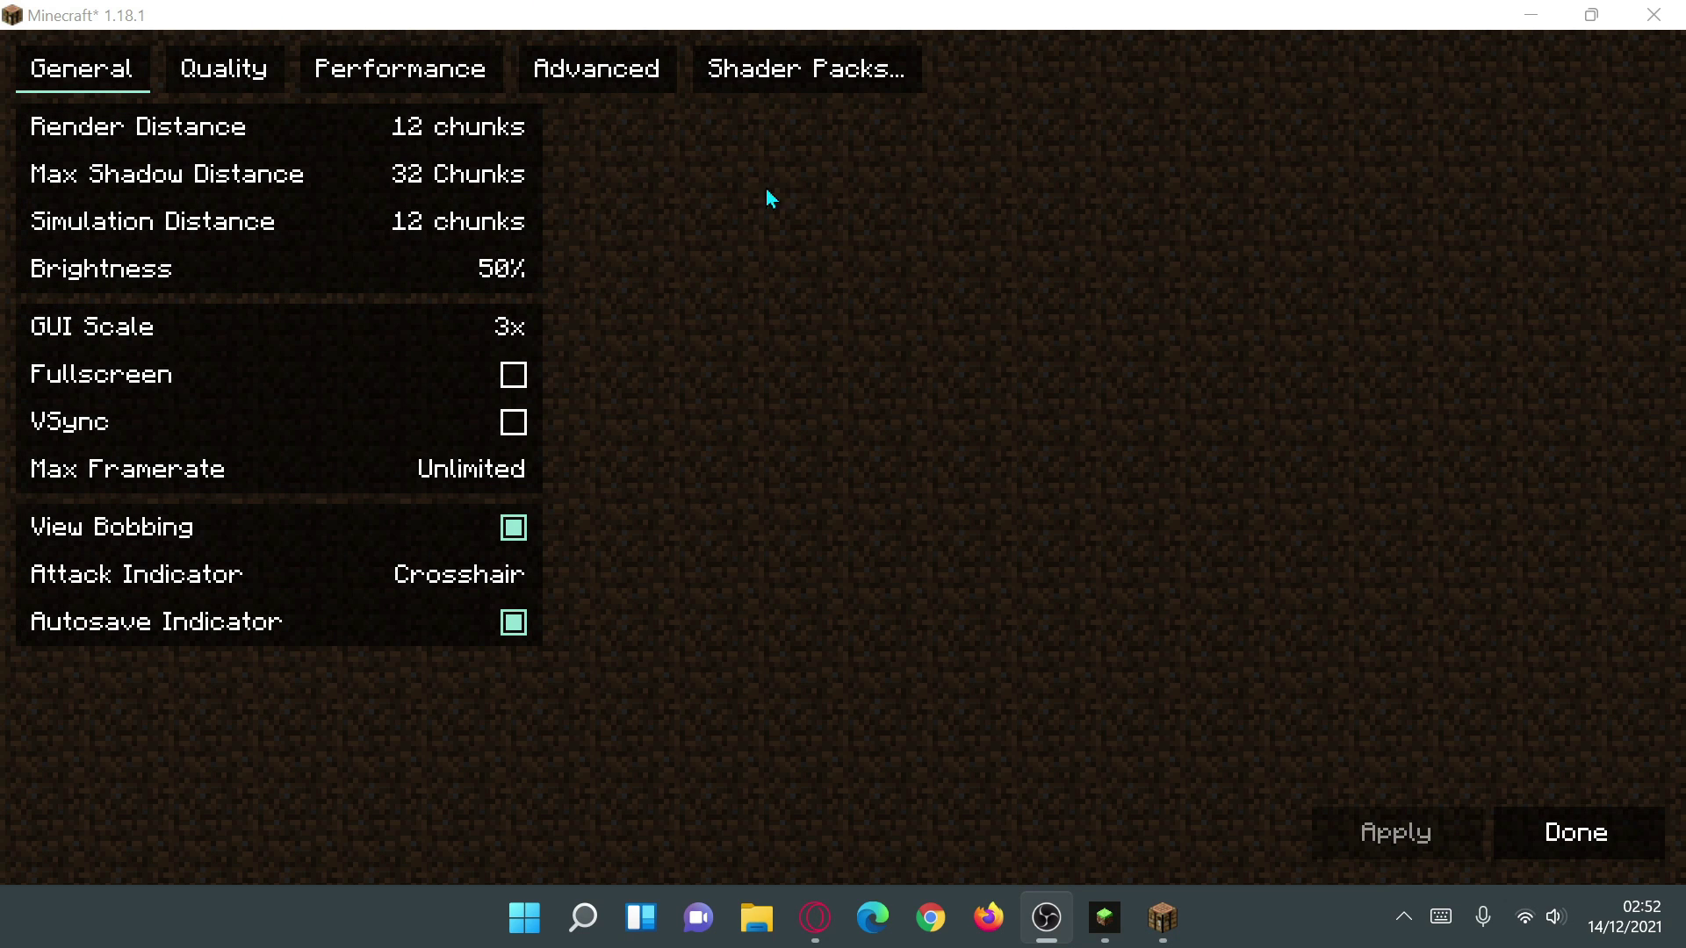
left_click(835, 73)
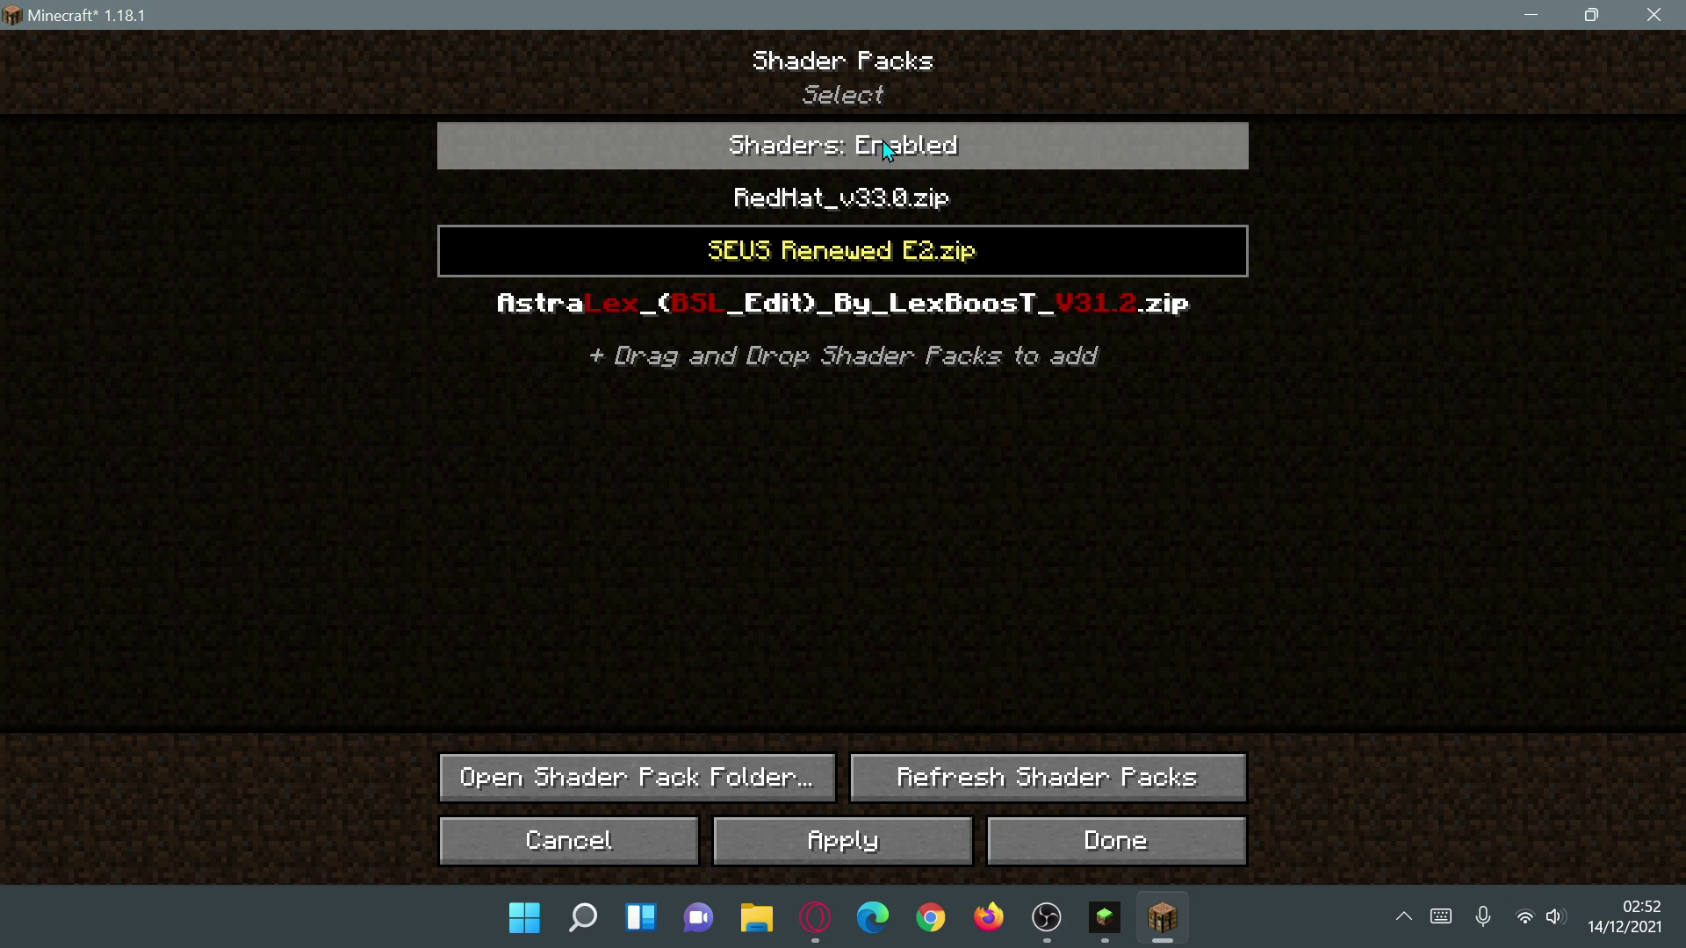
left_click(1104, 854)
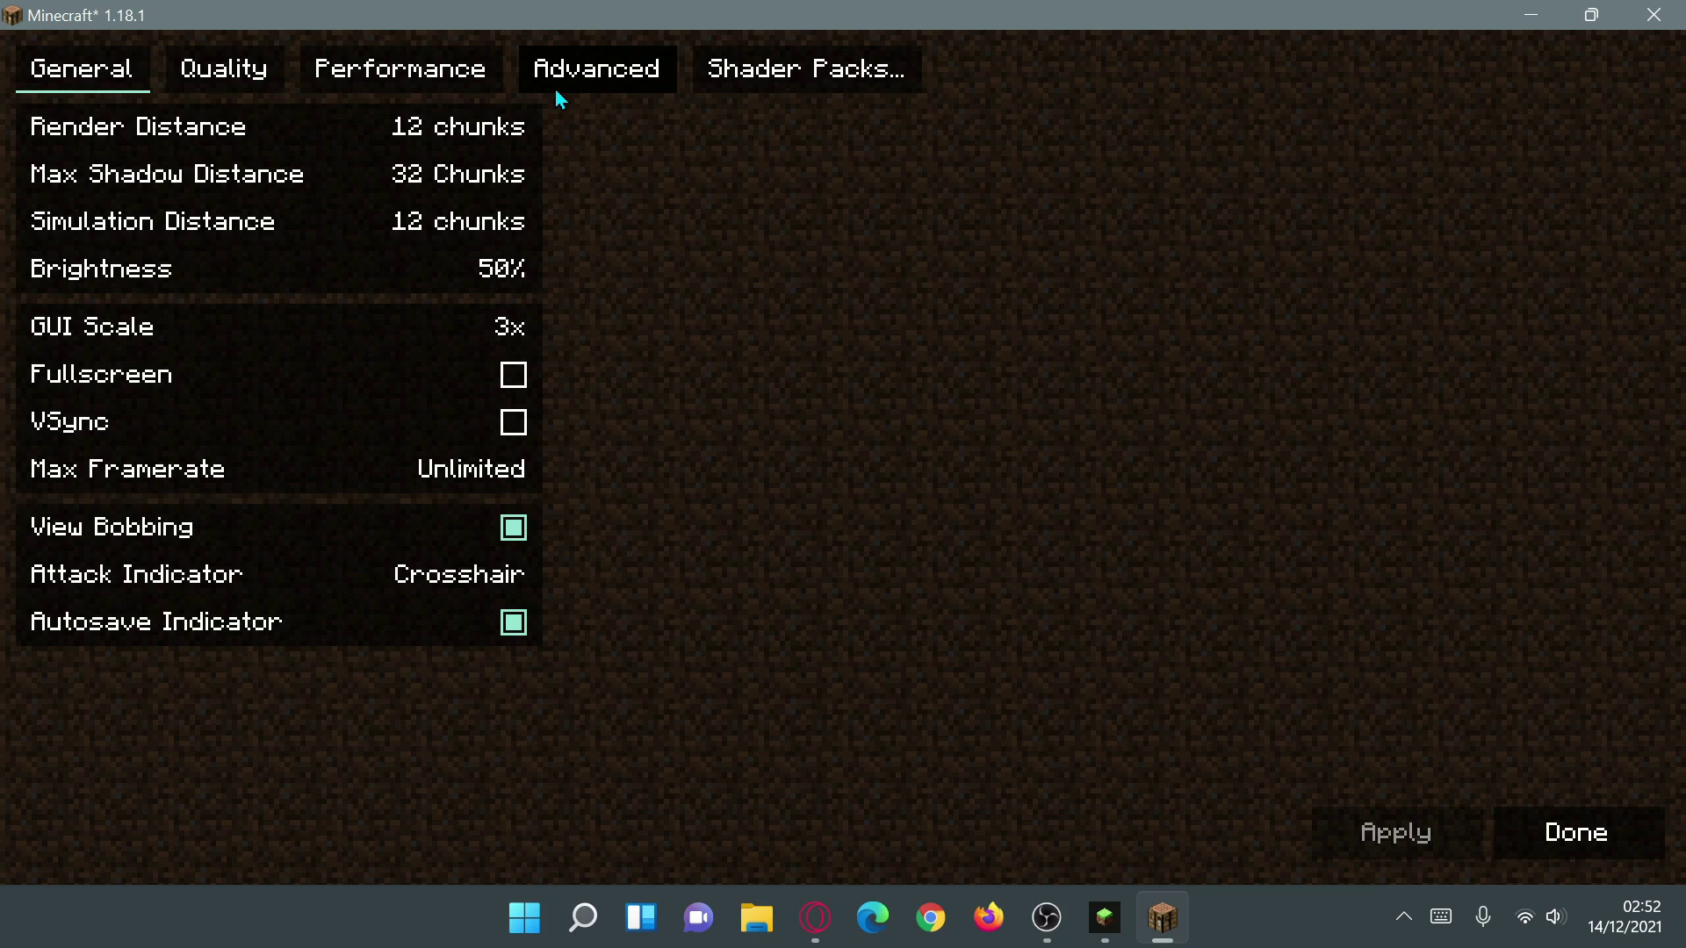
left_click(1546, 846)
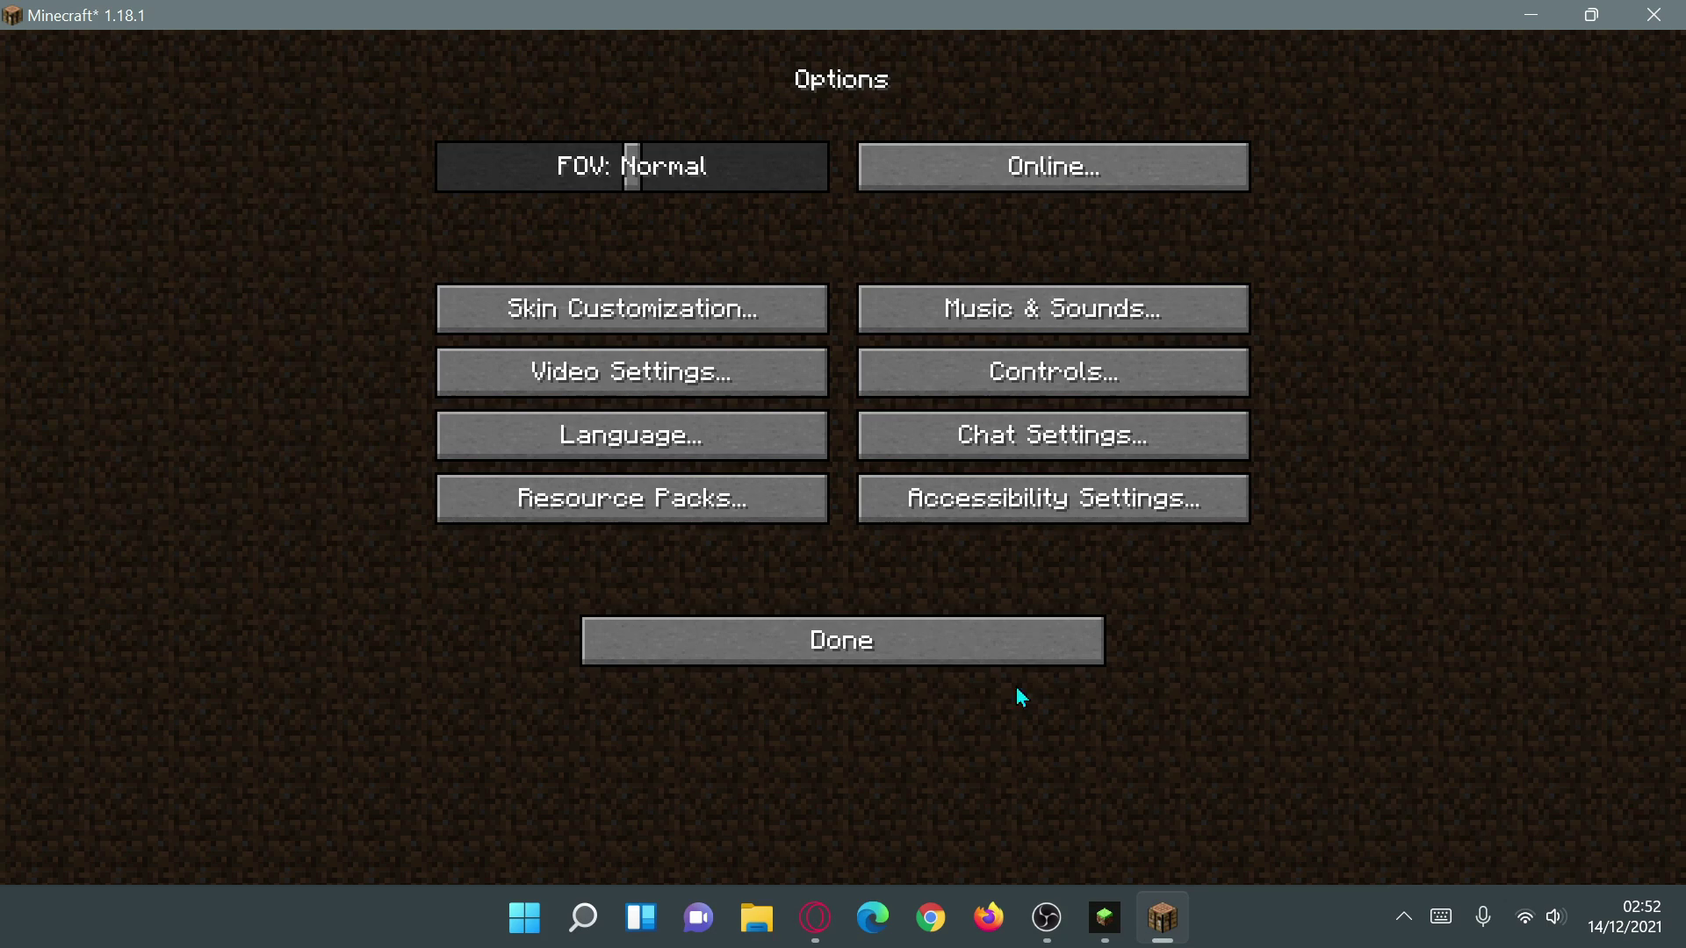
left_click(953, 660)
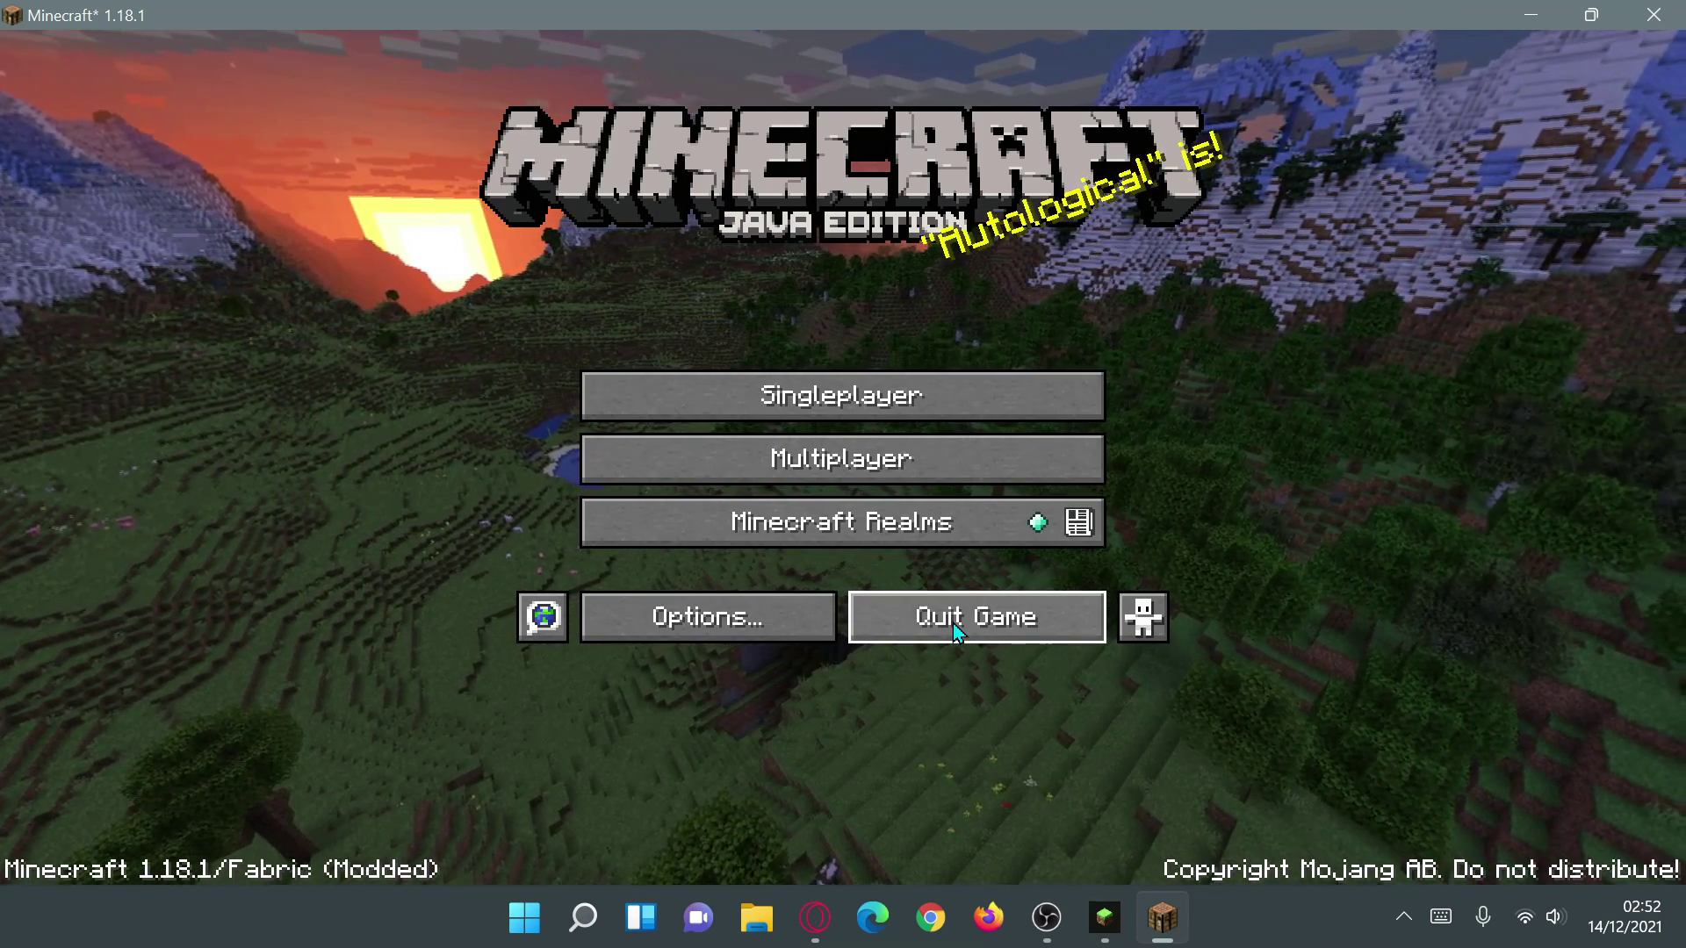
Step: Quit the game, relaunch the fabric-loader-1.18.1 installation, and maximize the game window
left_click(953, 626)
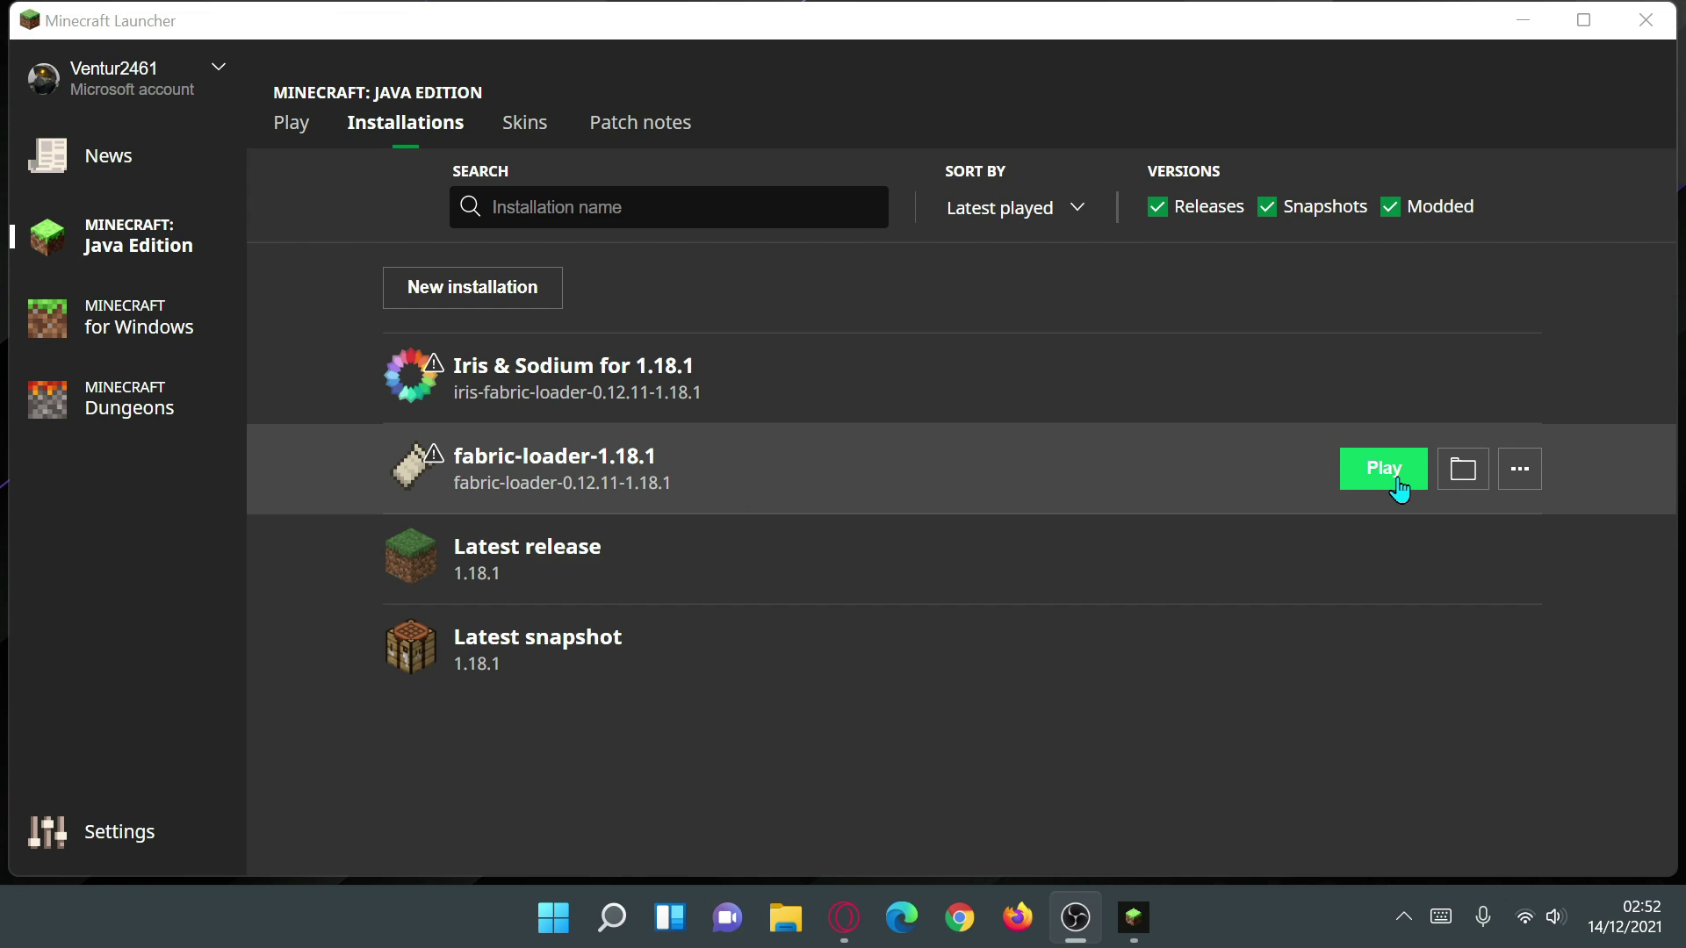
left_click(1359, 486)
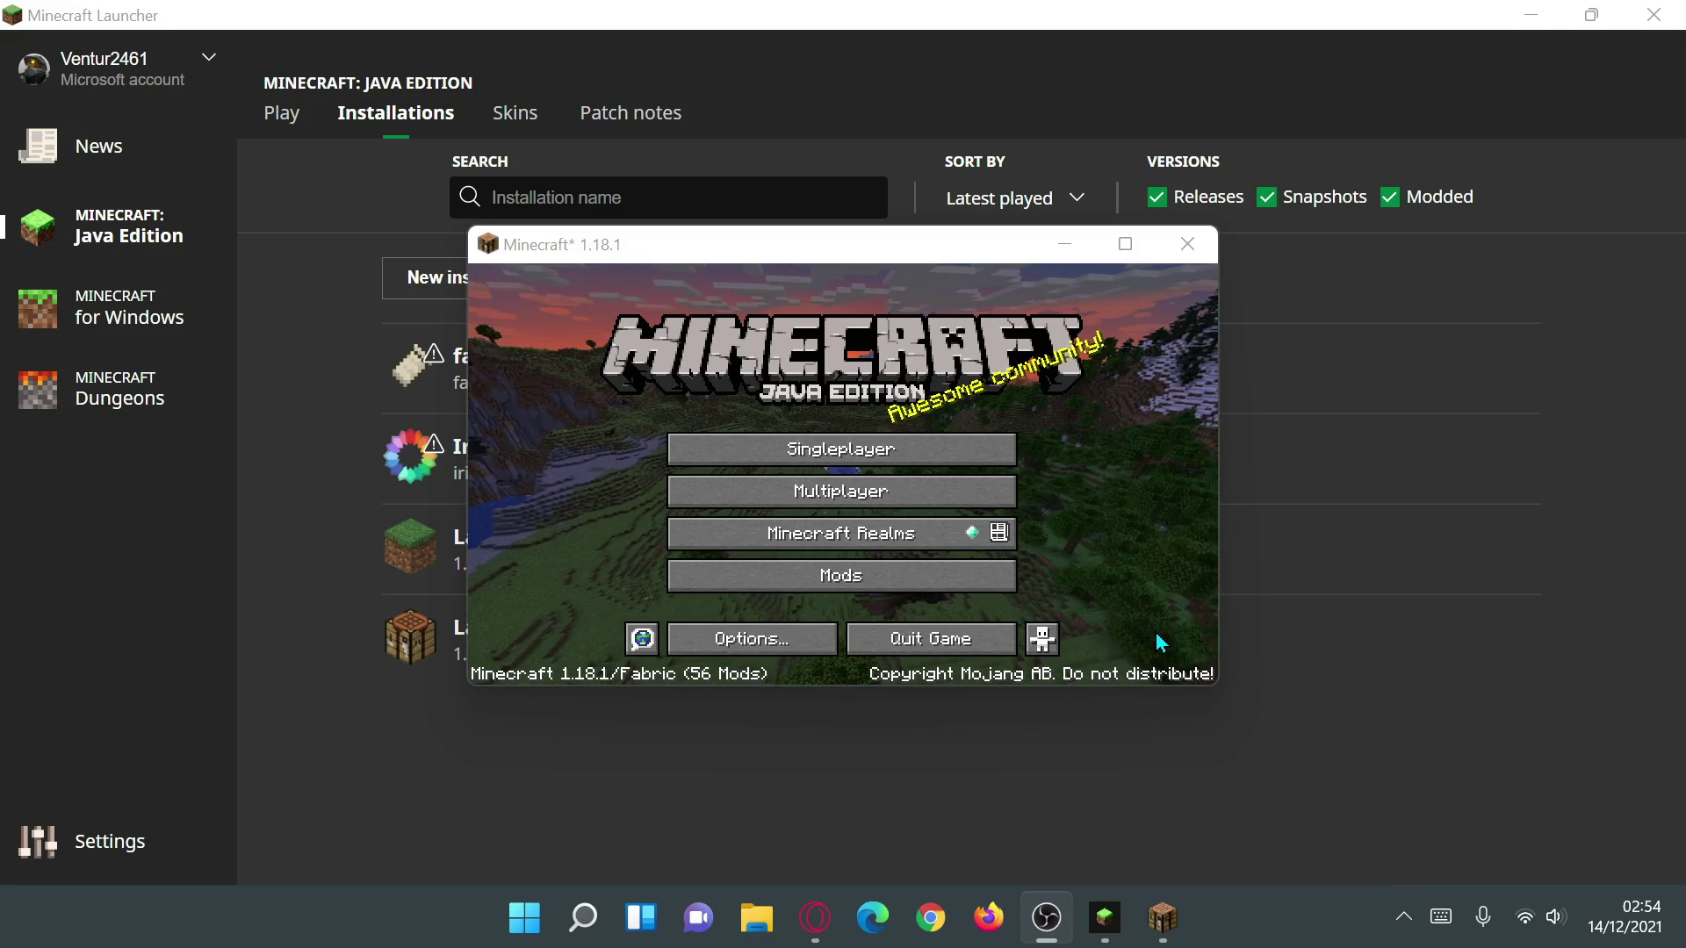
left_click(1125, 244)
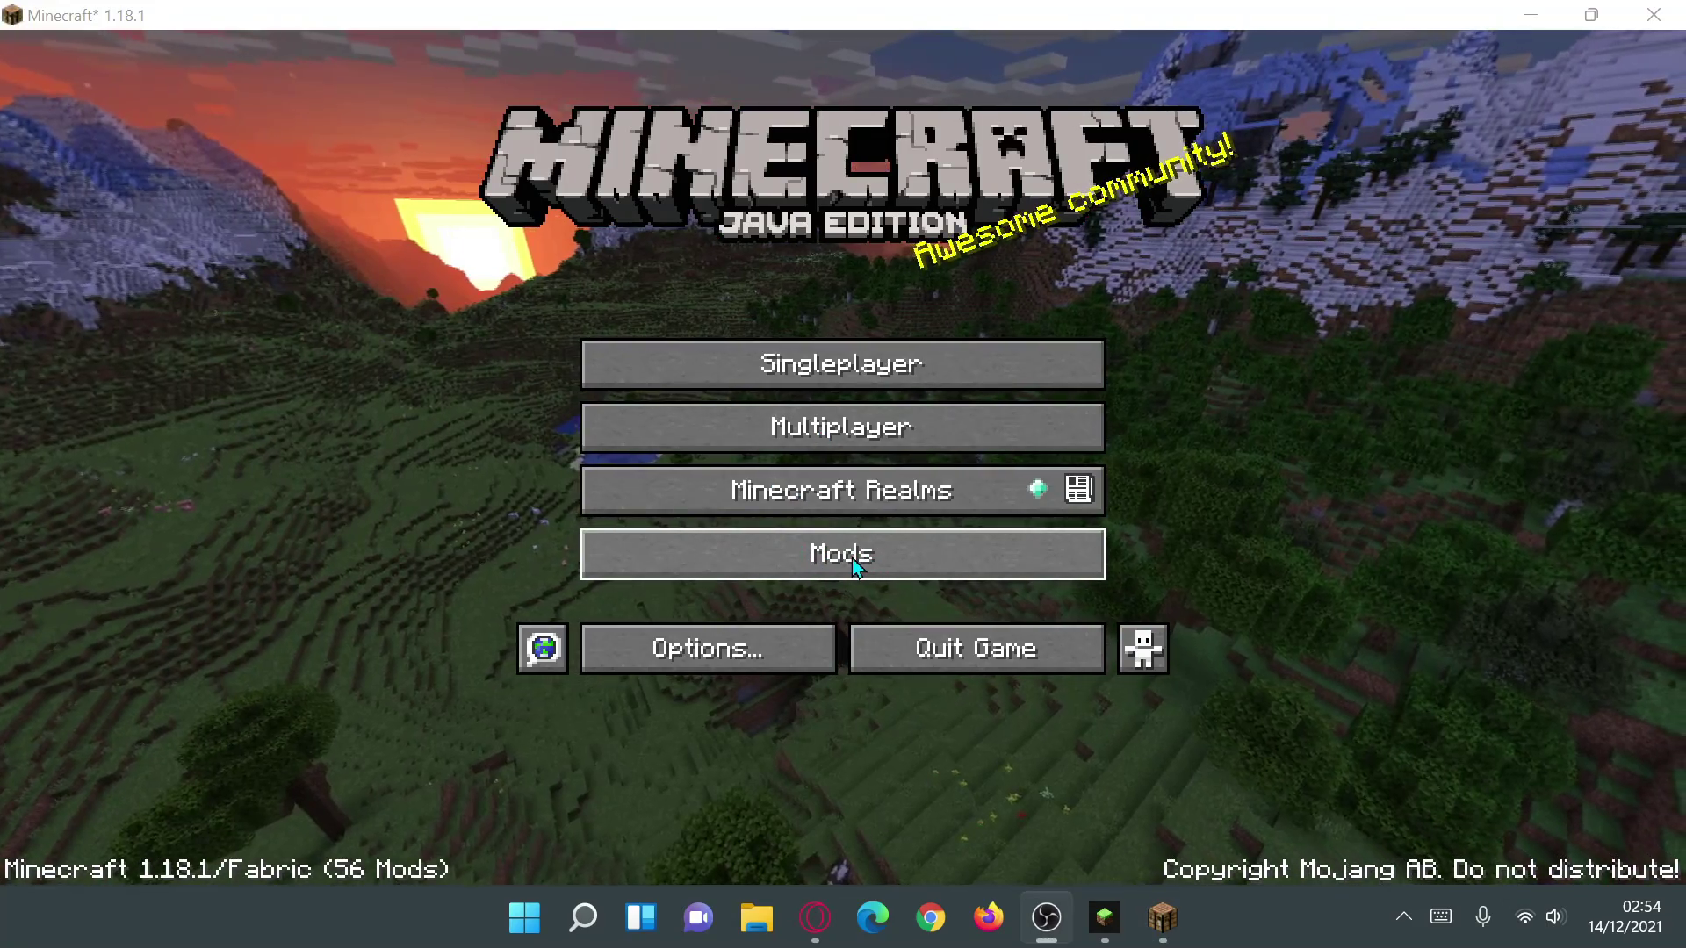
Step: Review the Sodium, Mod Menu and Xaero's map mods, then return to the browser's Sodium page
left_click(834, 568)
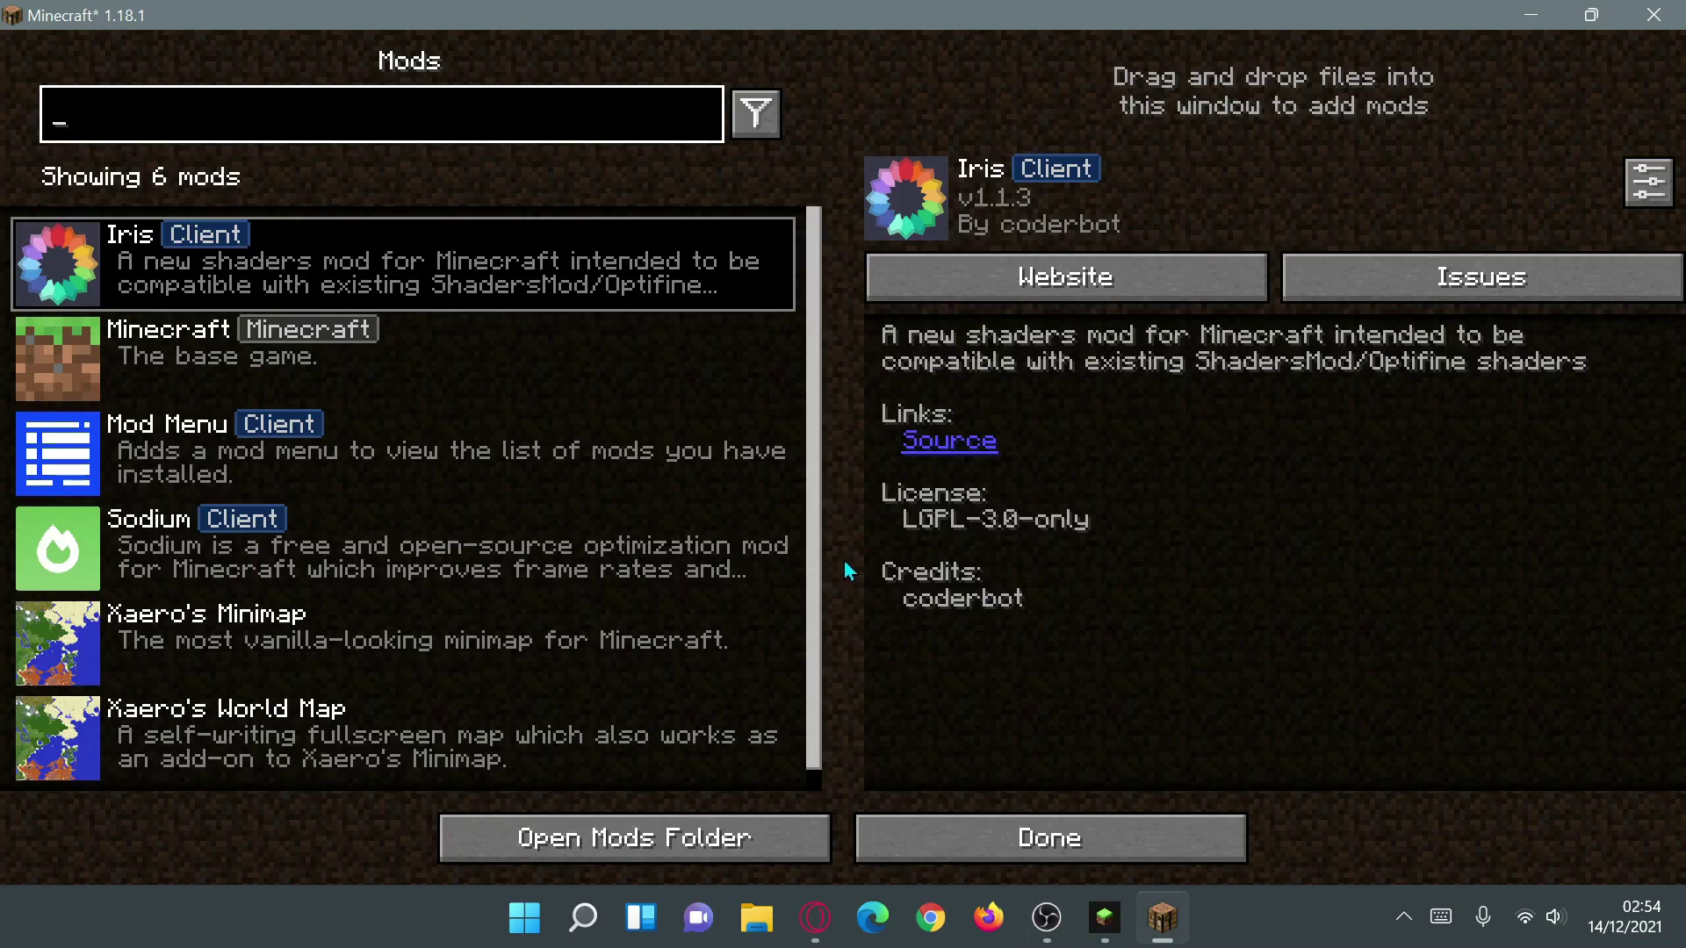
key("alt+Tab")
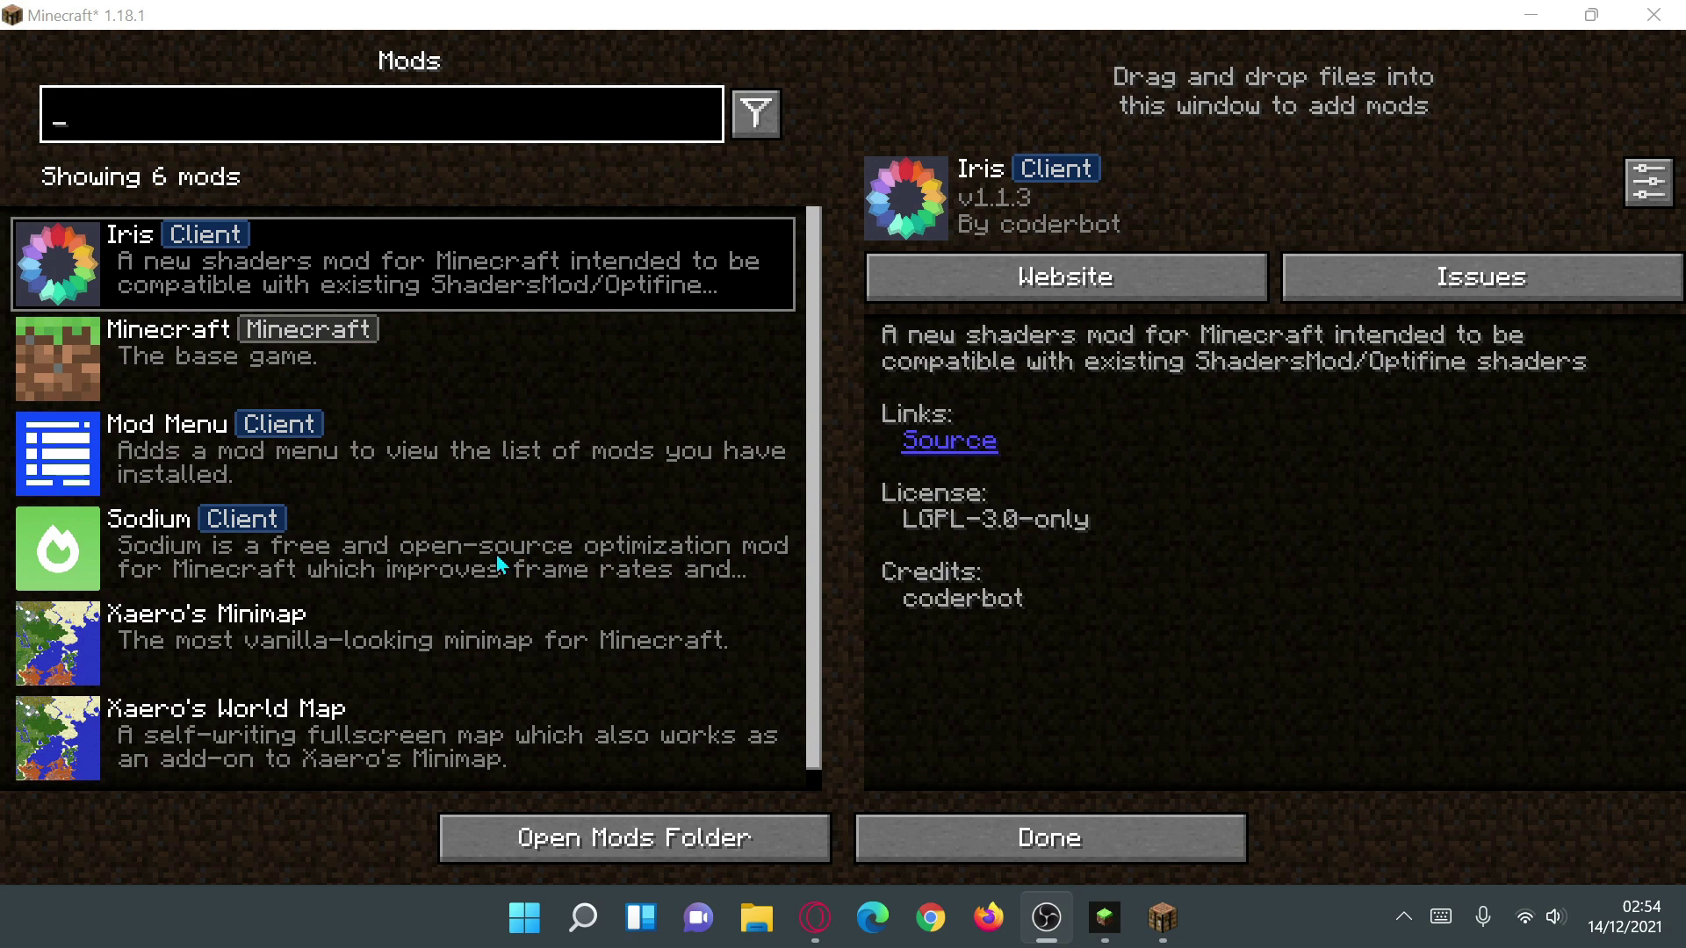
left_click(146, 266)
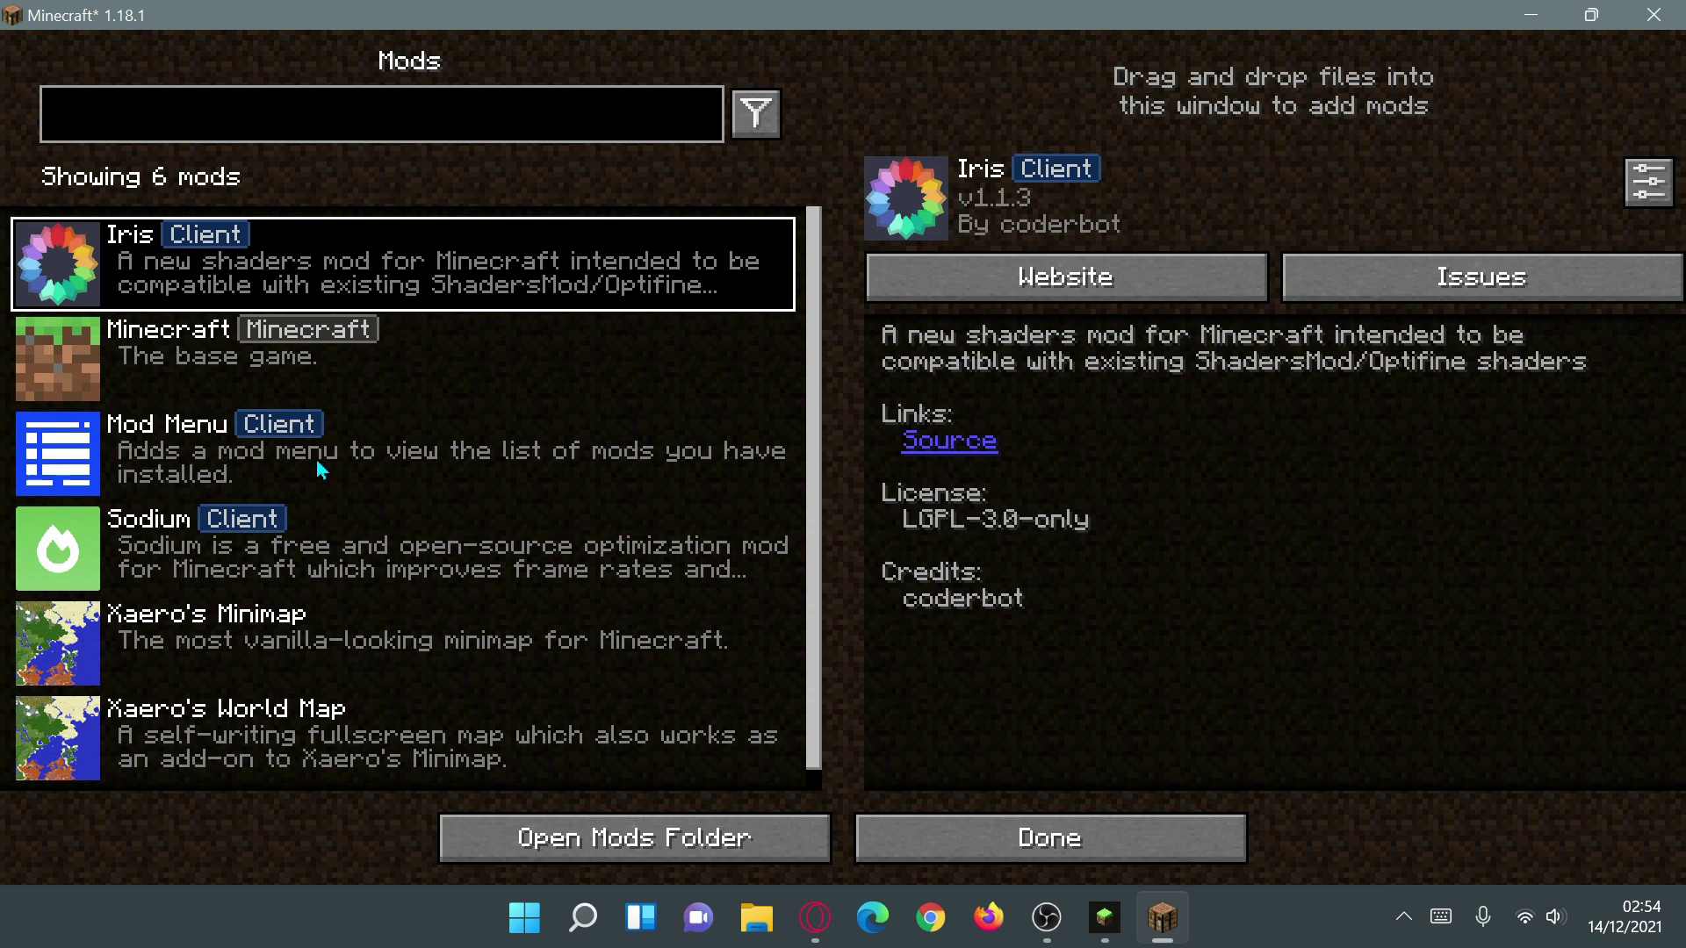
left_click(326, 549)
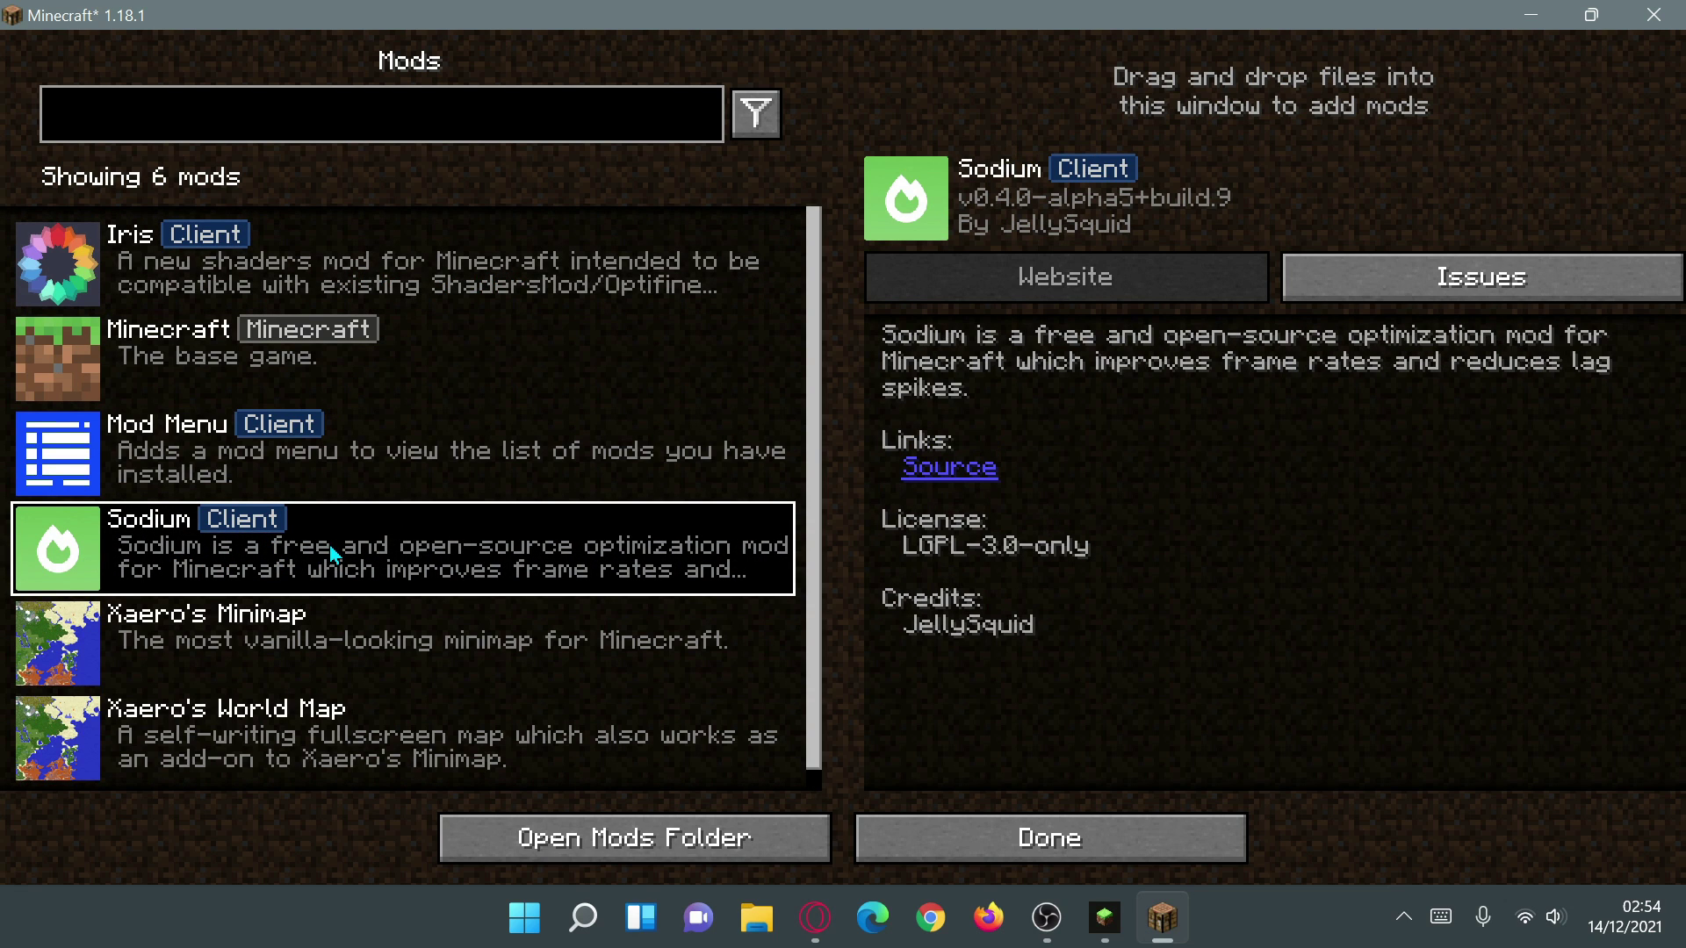
left_click(207, 439)
scroll(234, 461, "down", 1)
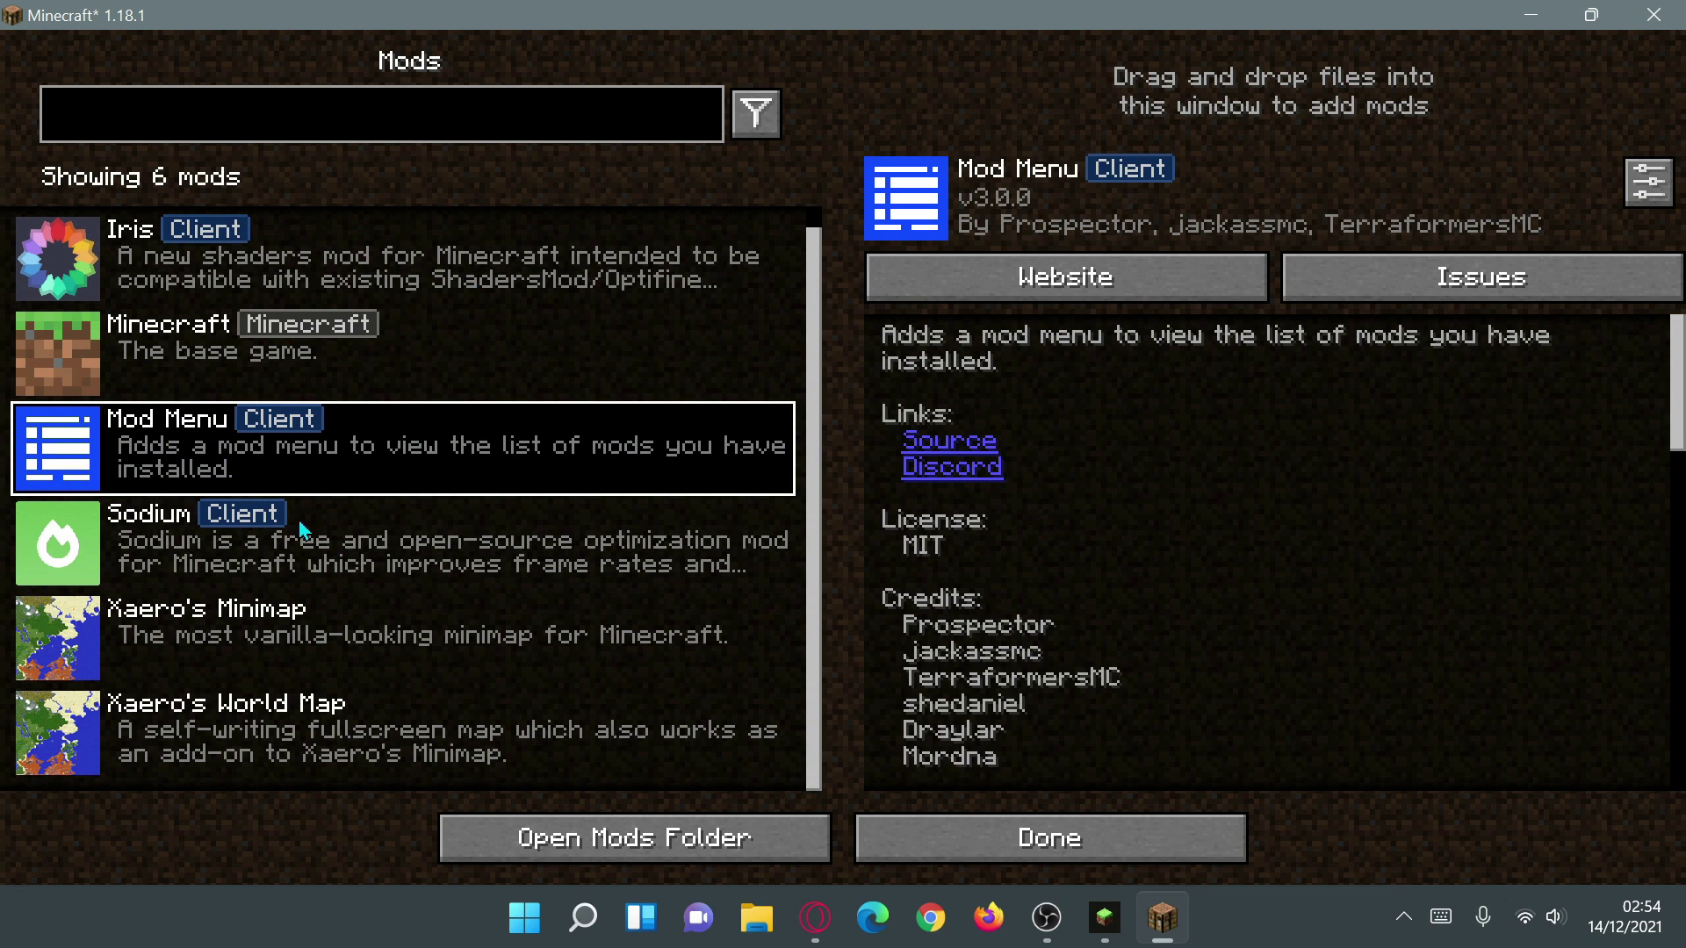
left_click(259, 631)
left_click(193, 716)
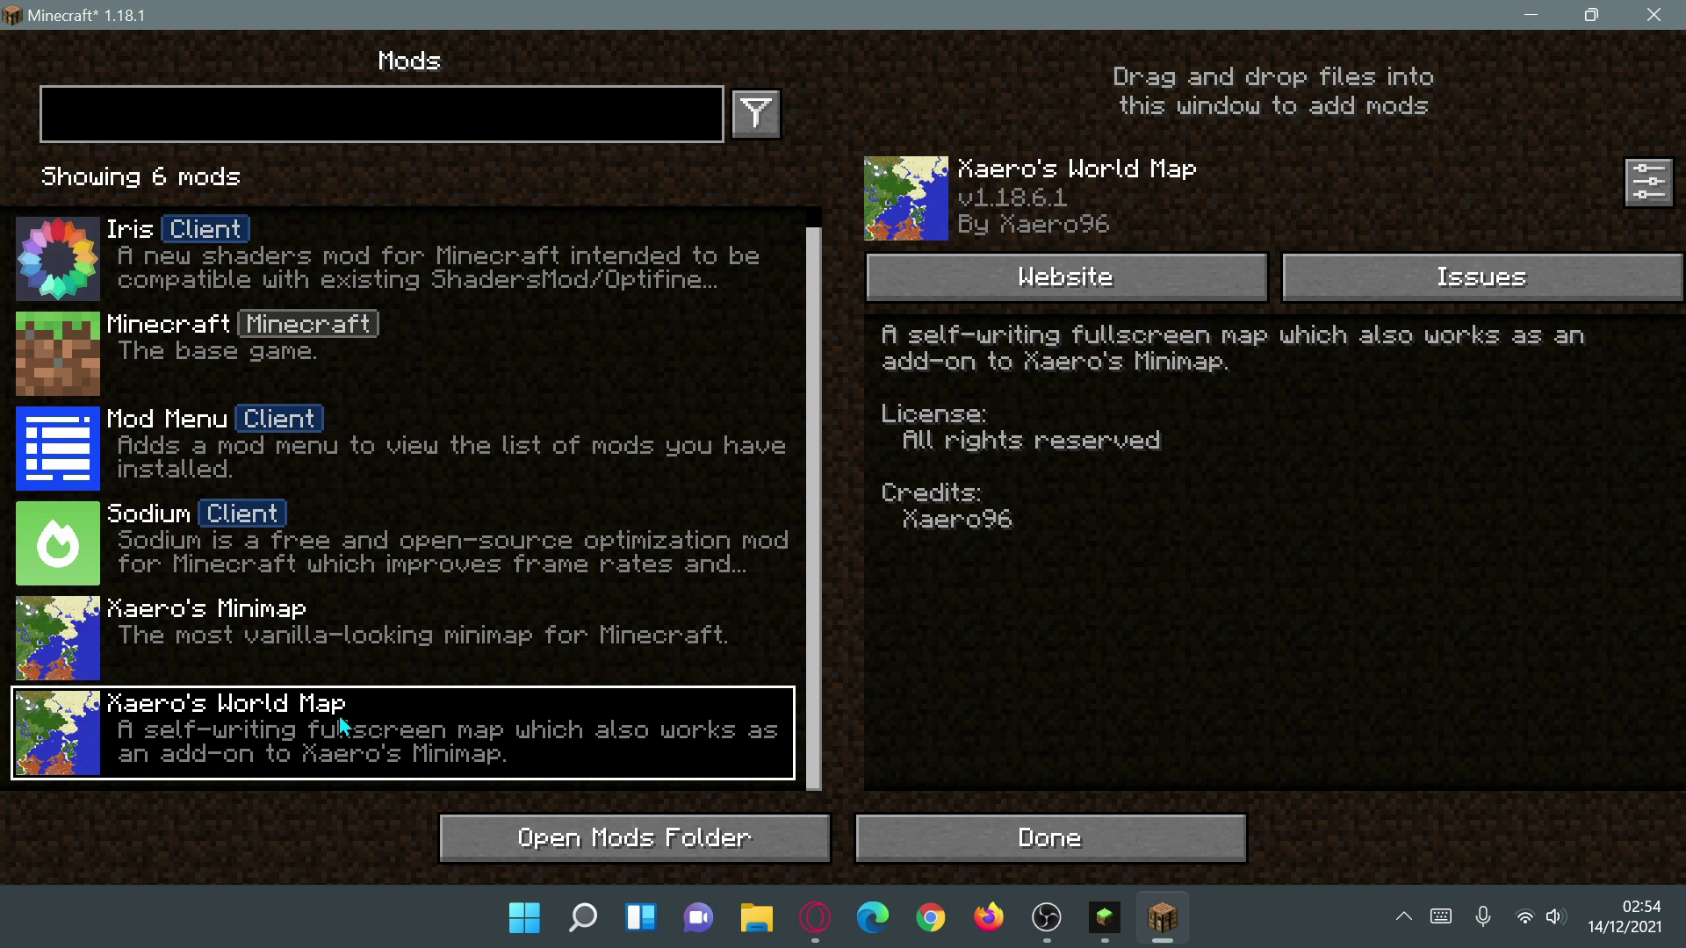
left_click(801, 929)
scroll(767, 726, "up", 3)
Step: Go back through the Sodium pages to the CurseForge home page
left_click(79, 67)
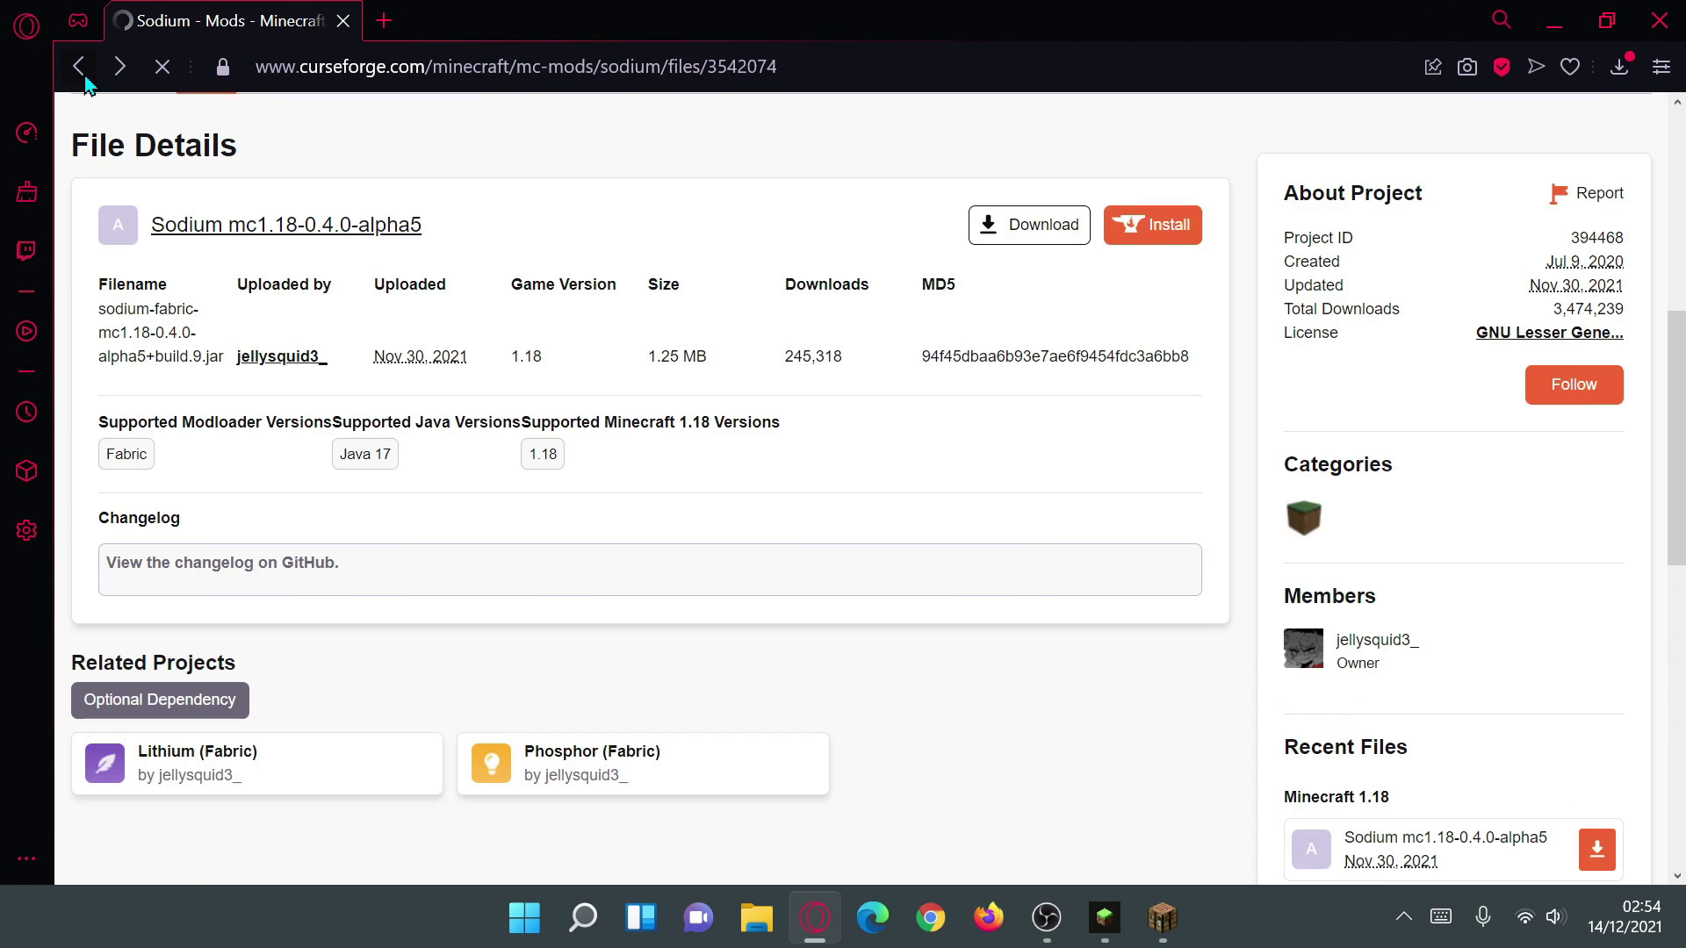
left_click(85, 78)
left_click(85, 78)
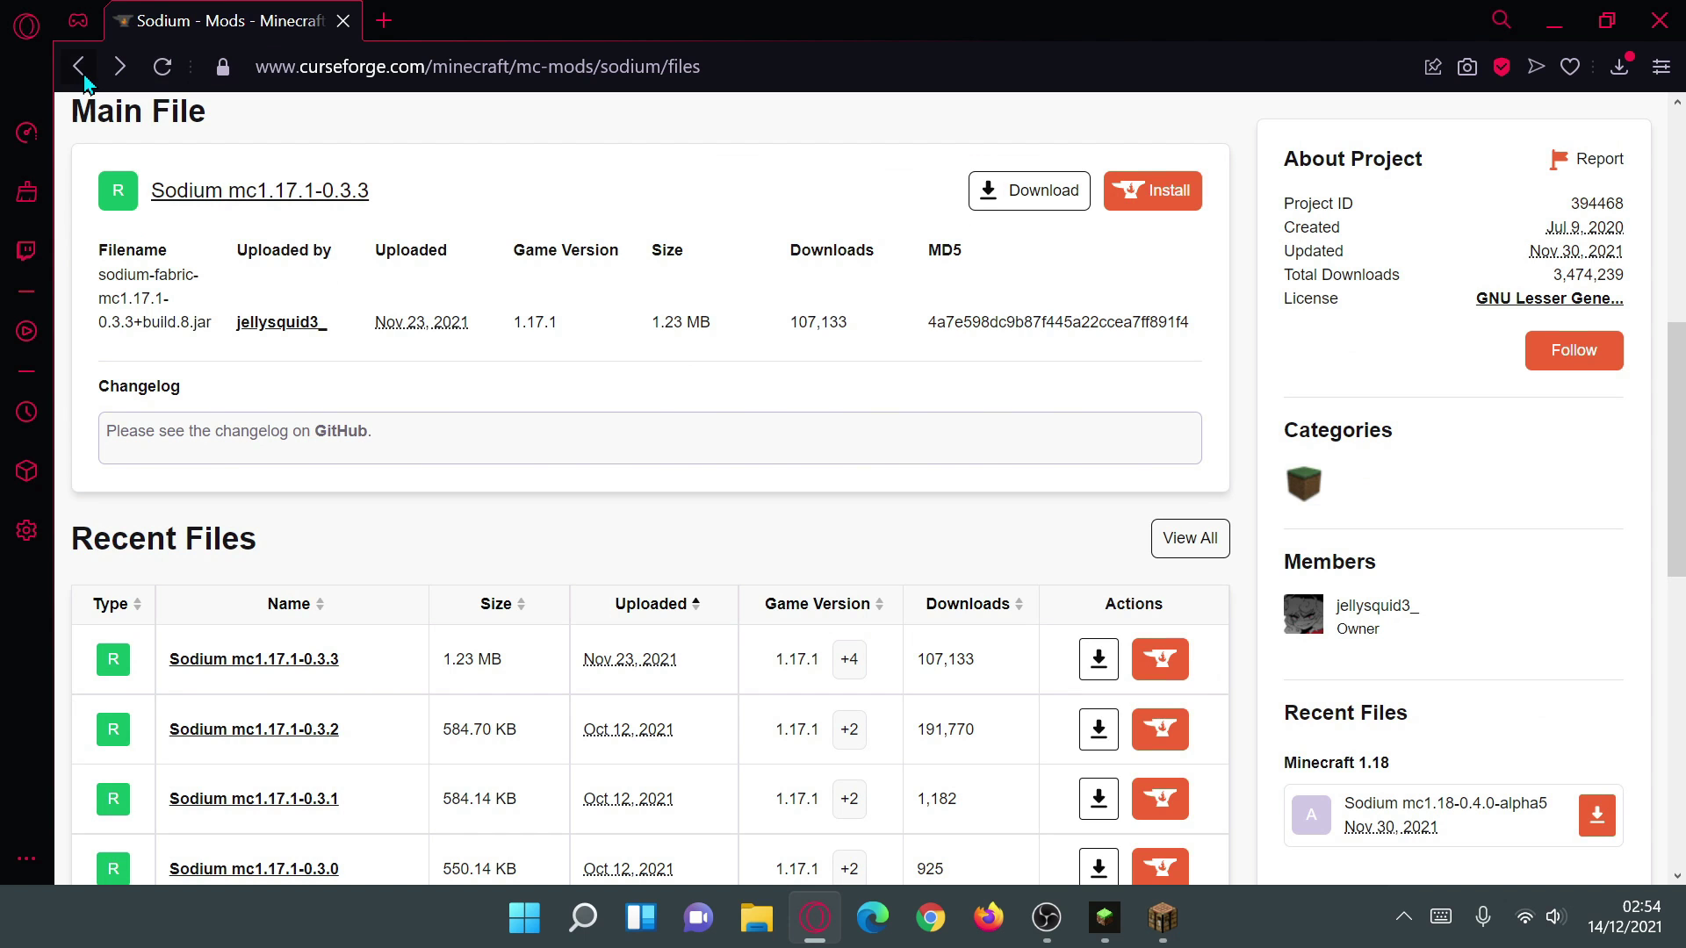
left_click(84, 78)
left_click(85, 78)
left_click(84, 78)
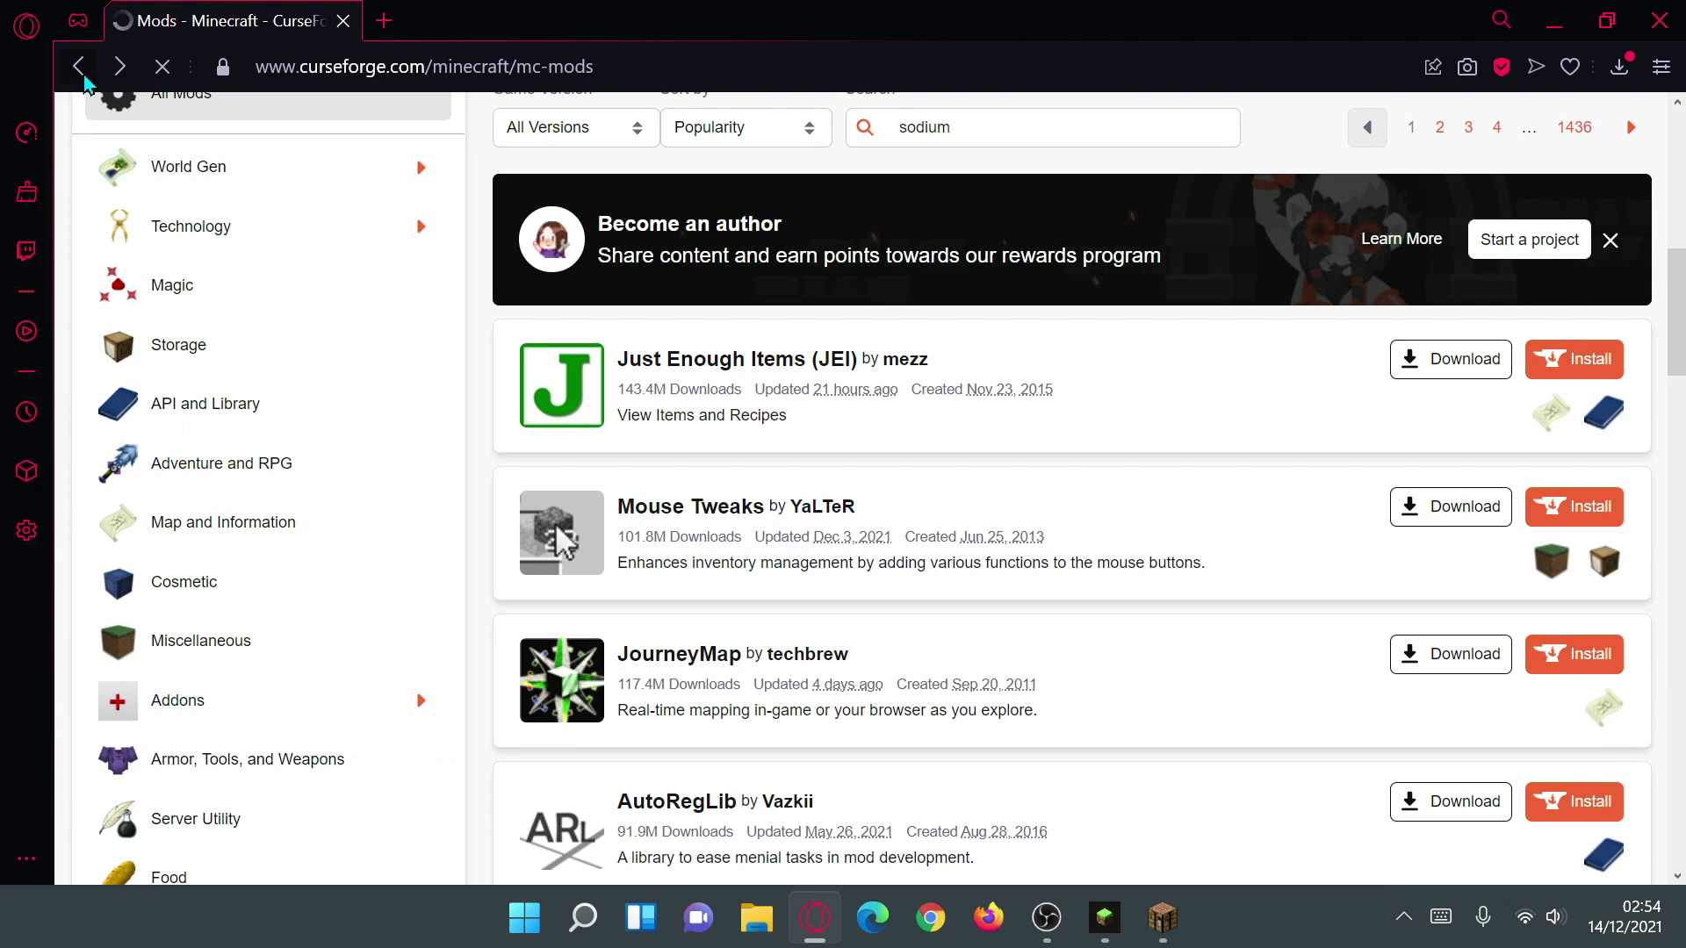
left_click(84, 78)
left_click(84, 78)
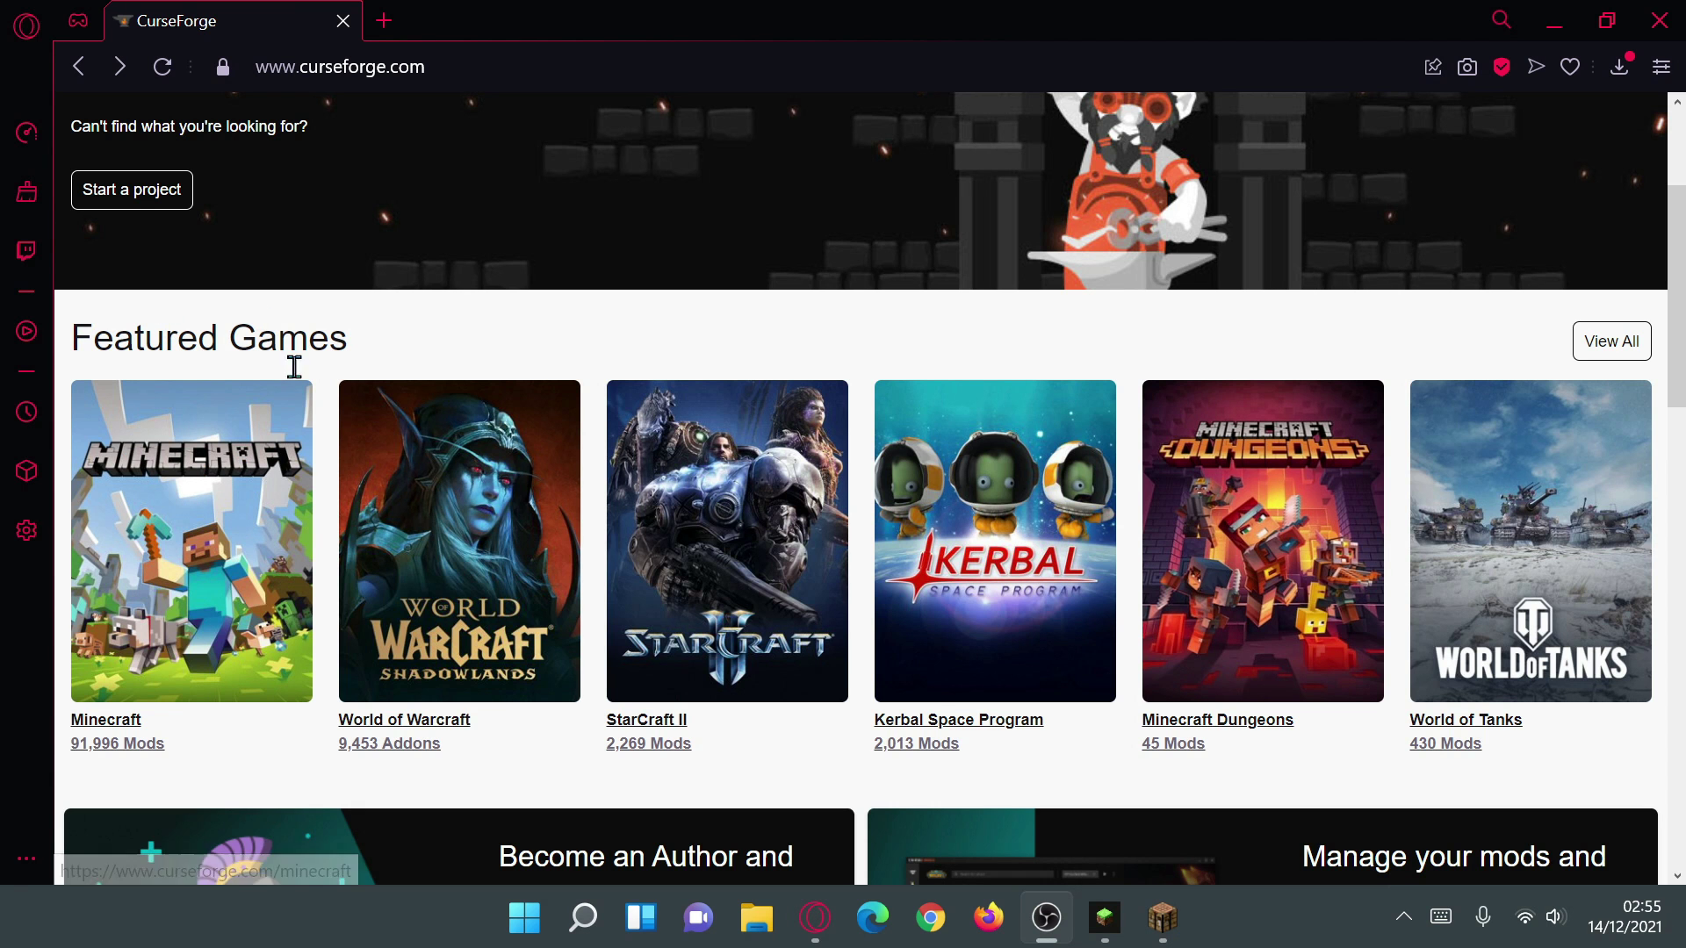
Step: Search the Minecraft mods listing for 'iris shaders'
left_click(230, 476)
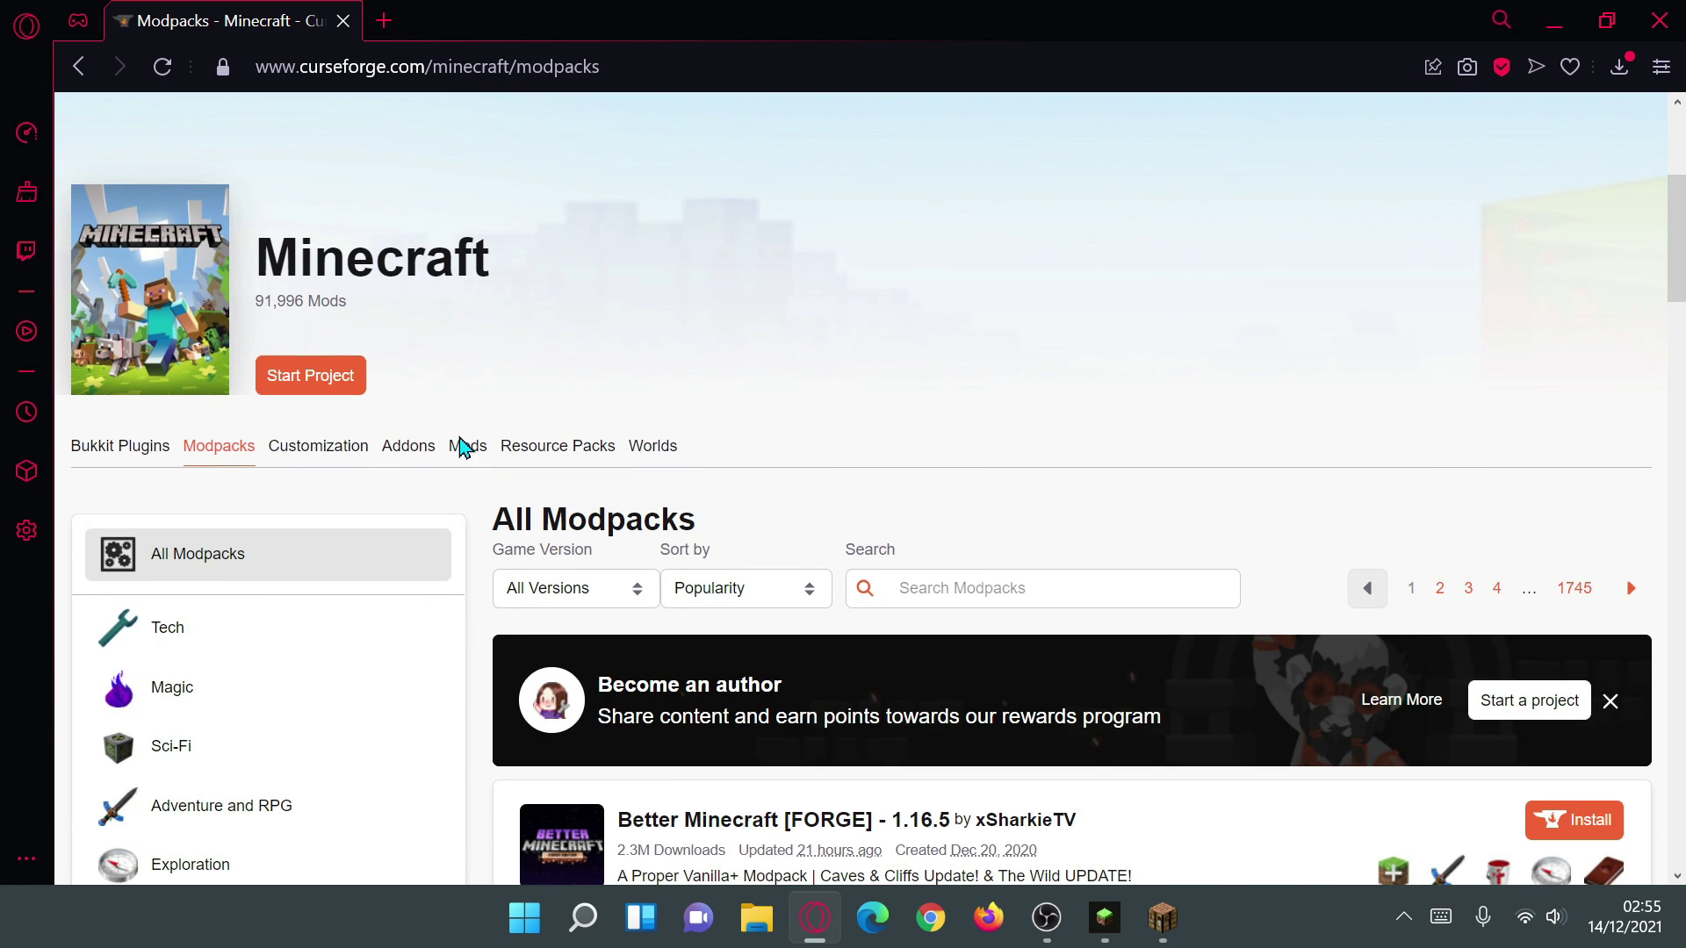
left_click(466, 446)
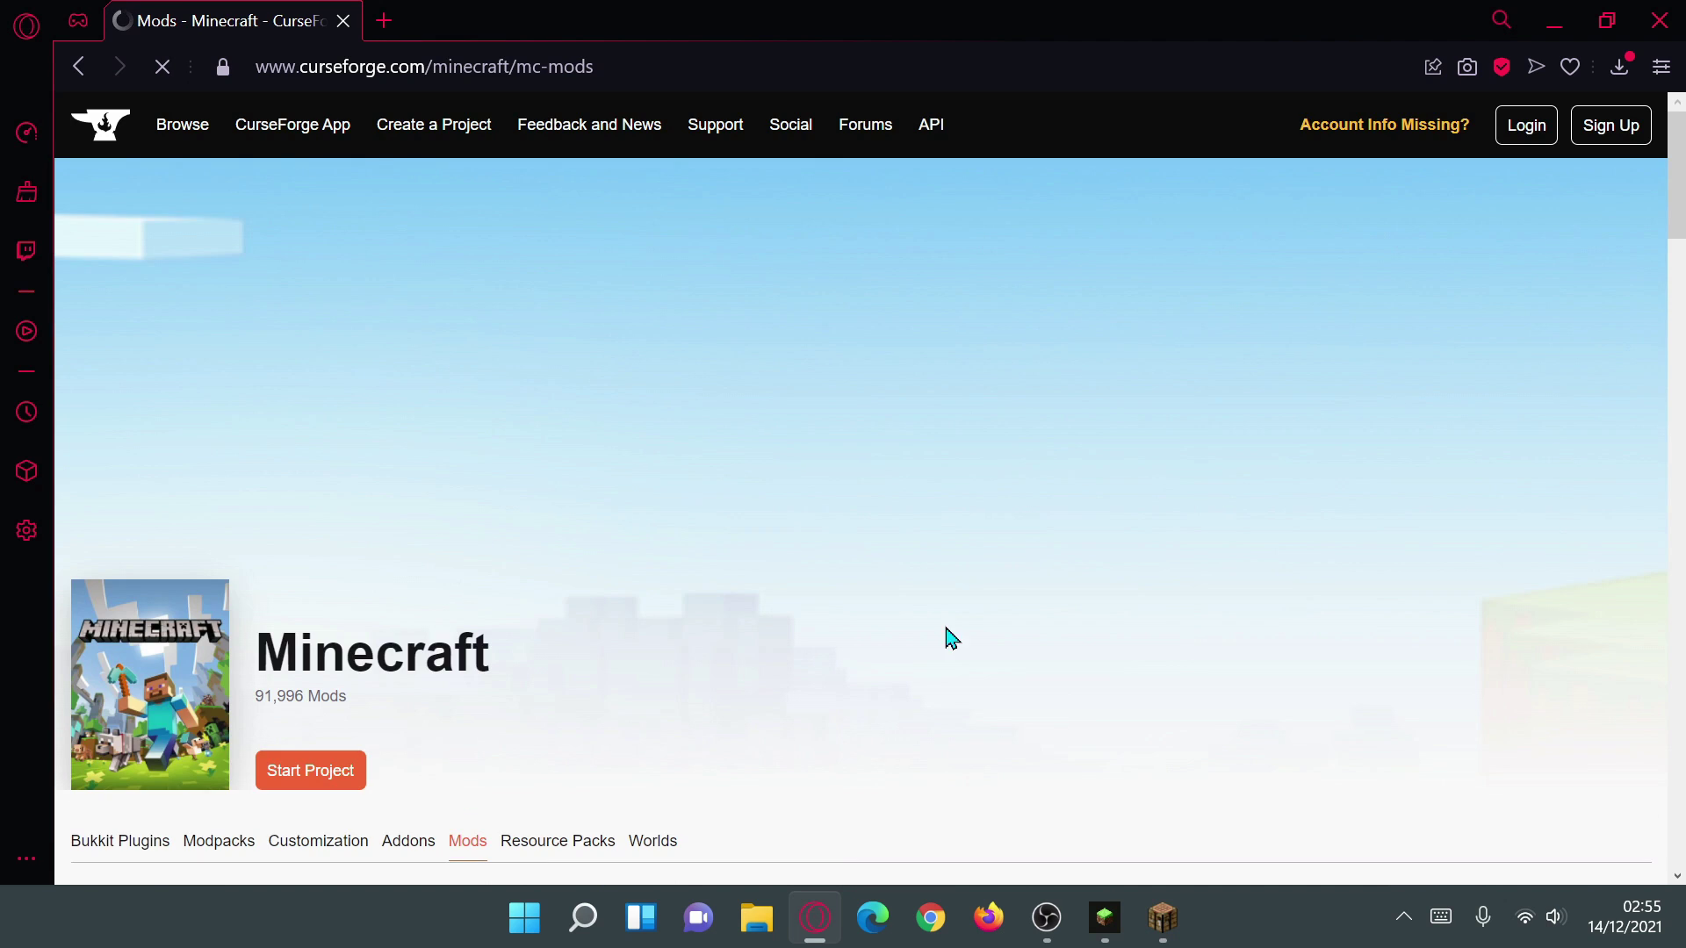
scroll(951, 638, "down", 4)
left_click(966, 606)
type("ir")
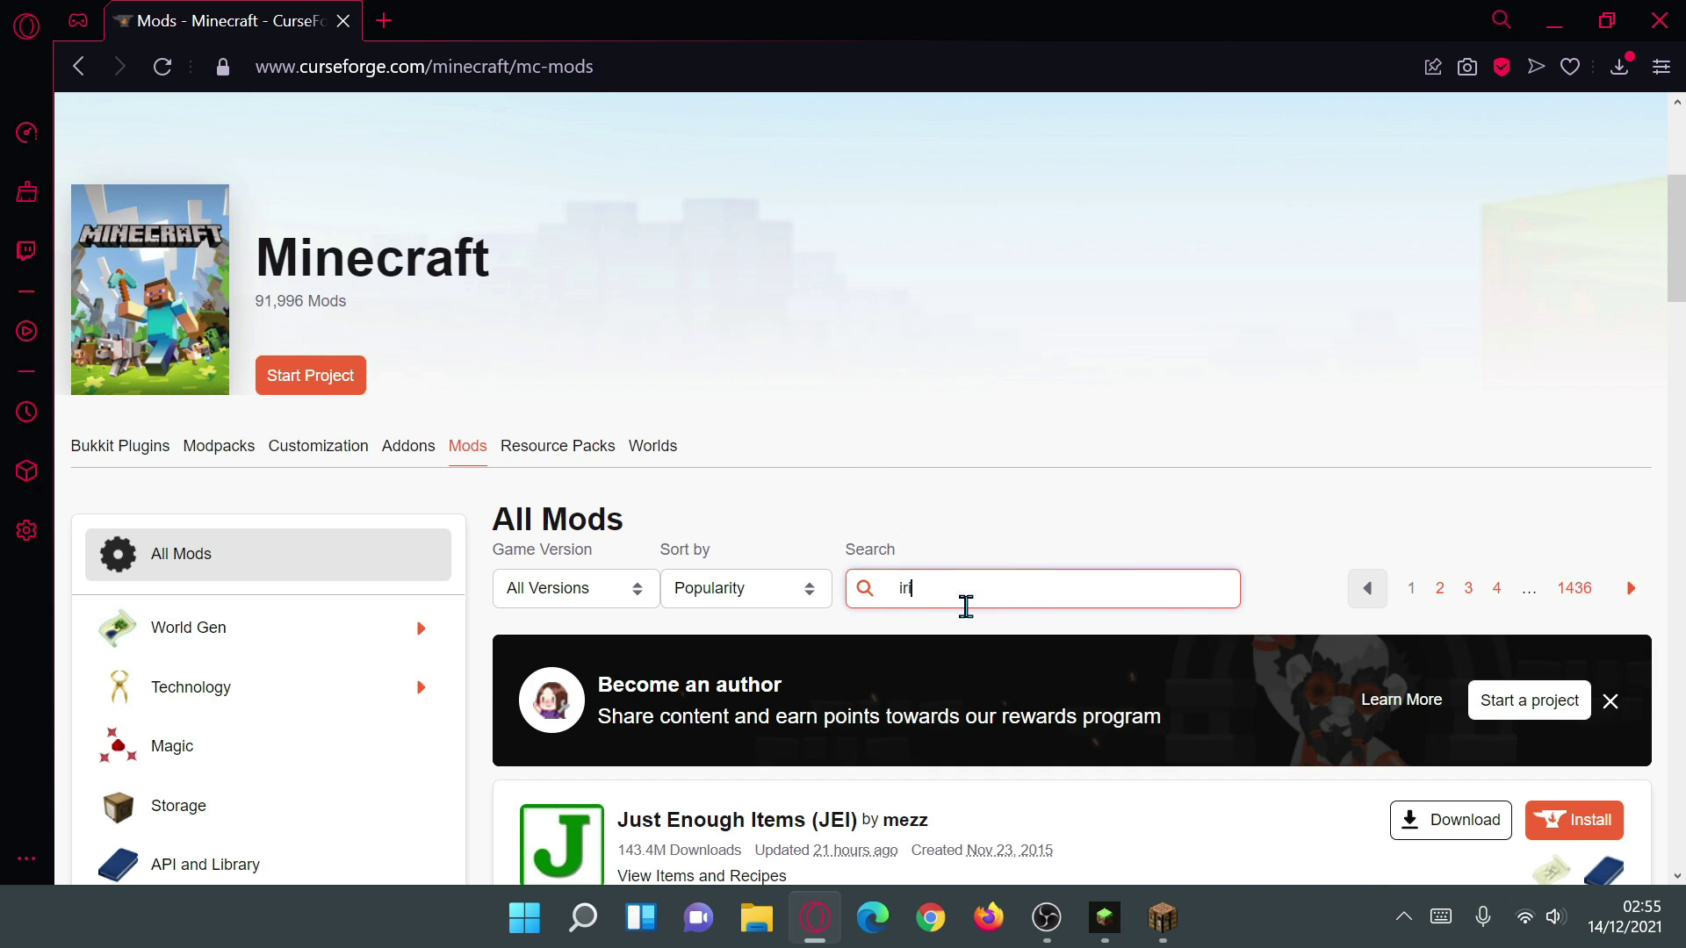
type("is shaders")
key("Return")
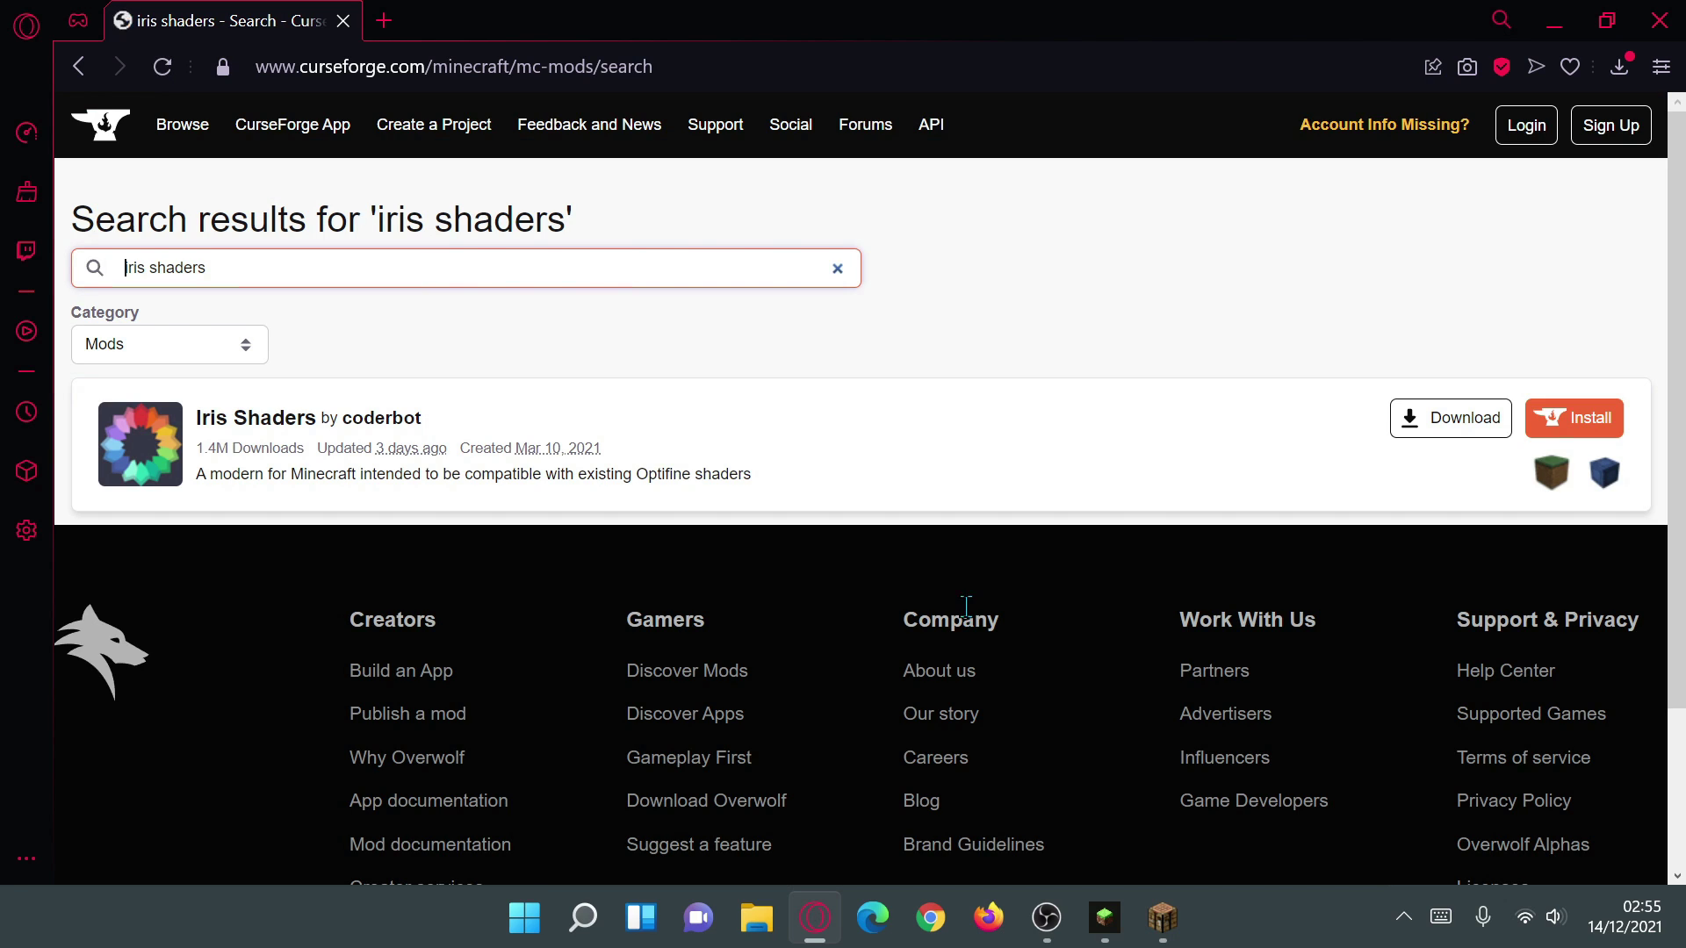
Step: Open the Iris Shaders files and check the 1.18.1 game version, then return to the launcher
left_click(268, 421)
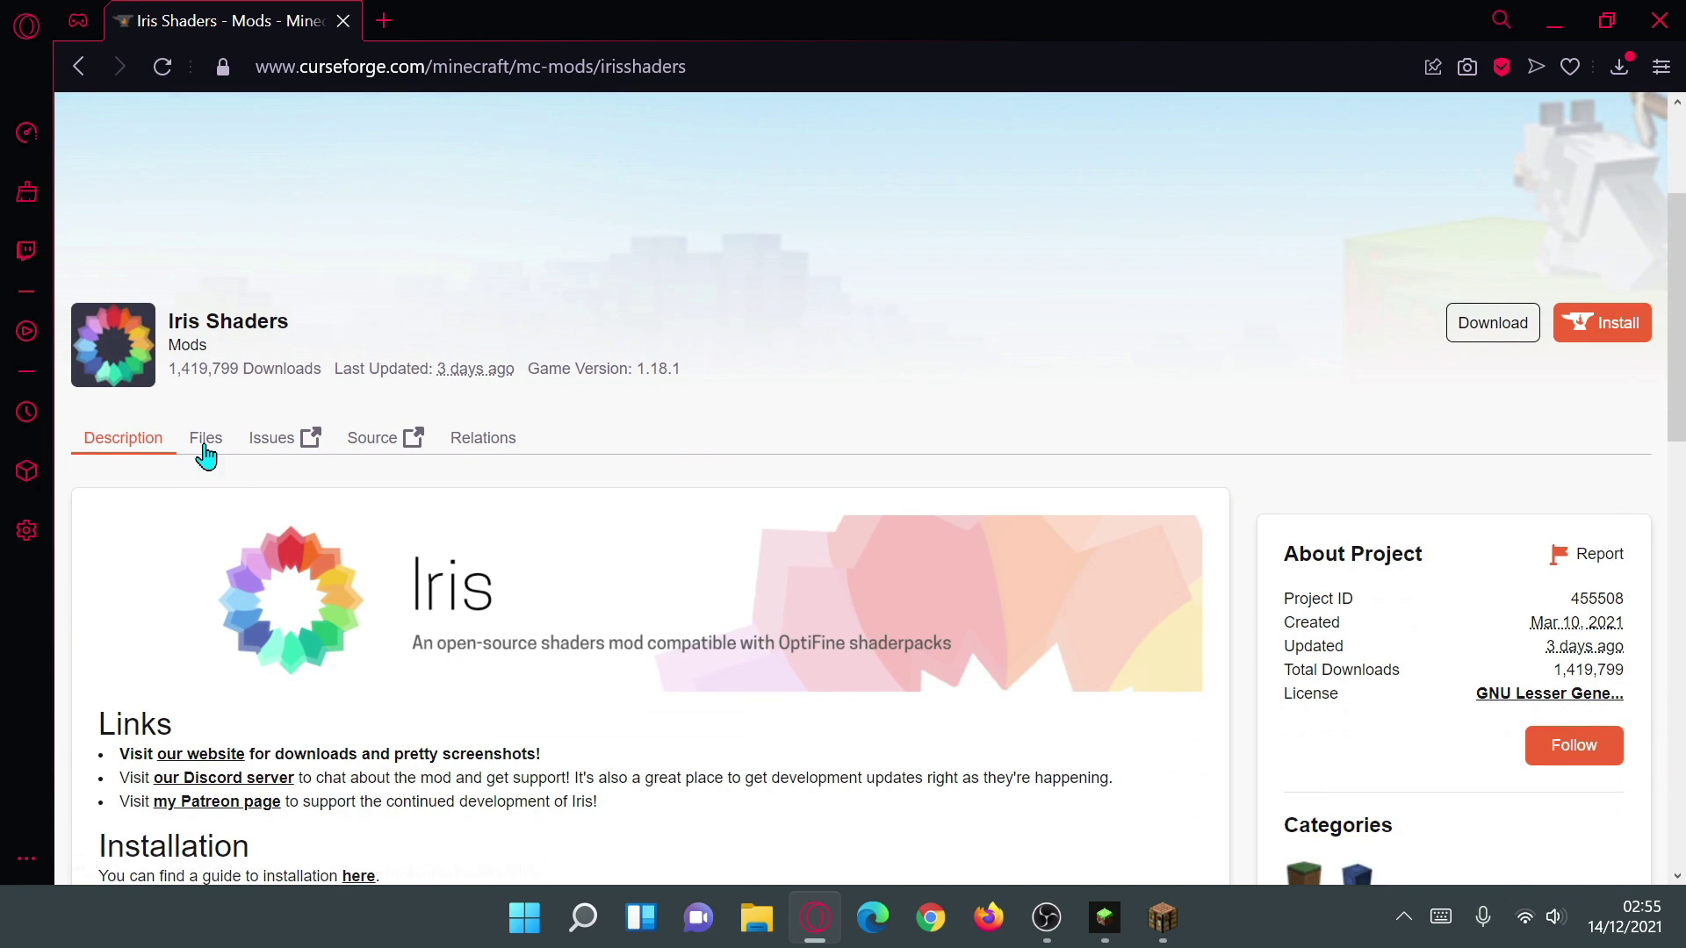
left_click(203, 444)
scroll(457, 575, "down", 2)
left_click_drag(578, 702, 509, 699)
left_click(543, 703)
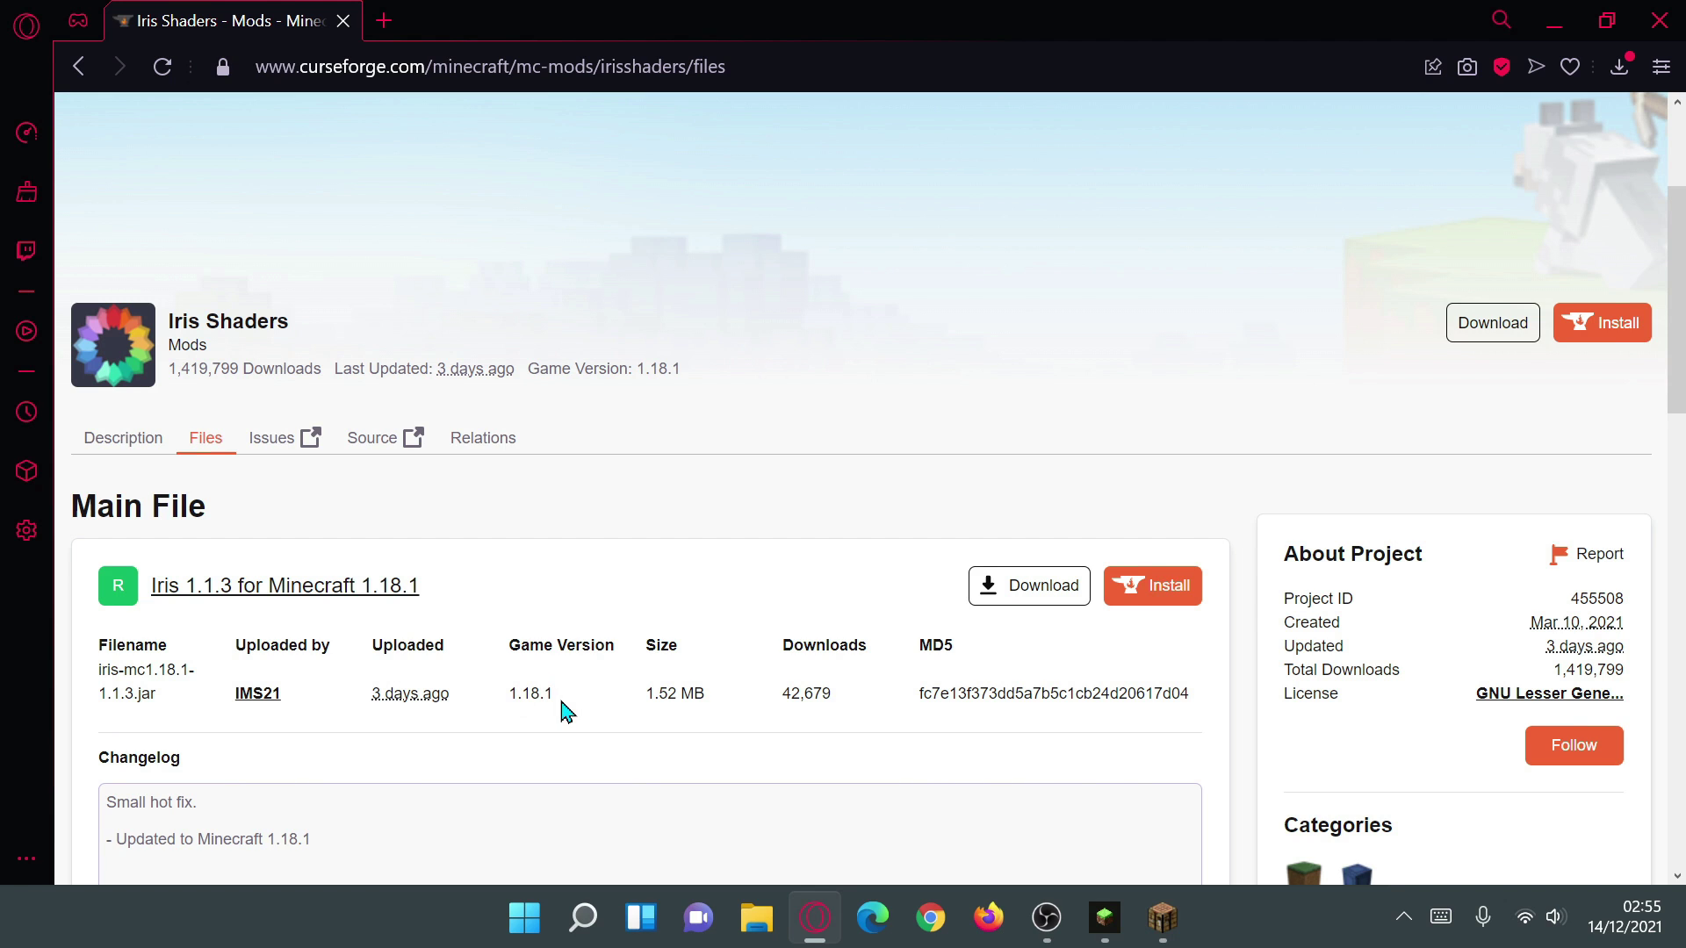
scroll(567, 709, "down", 1)
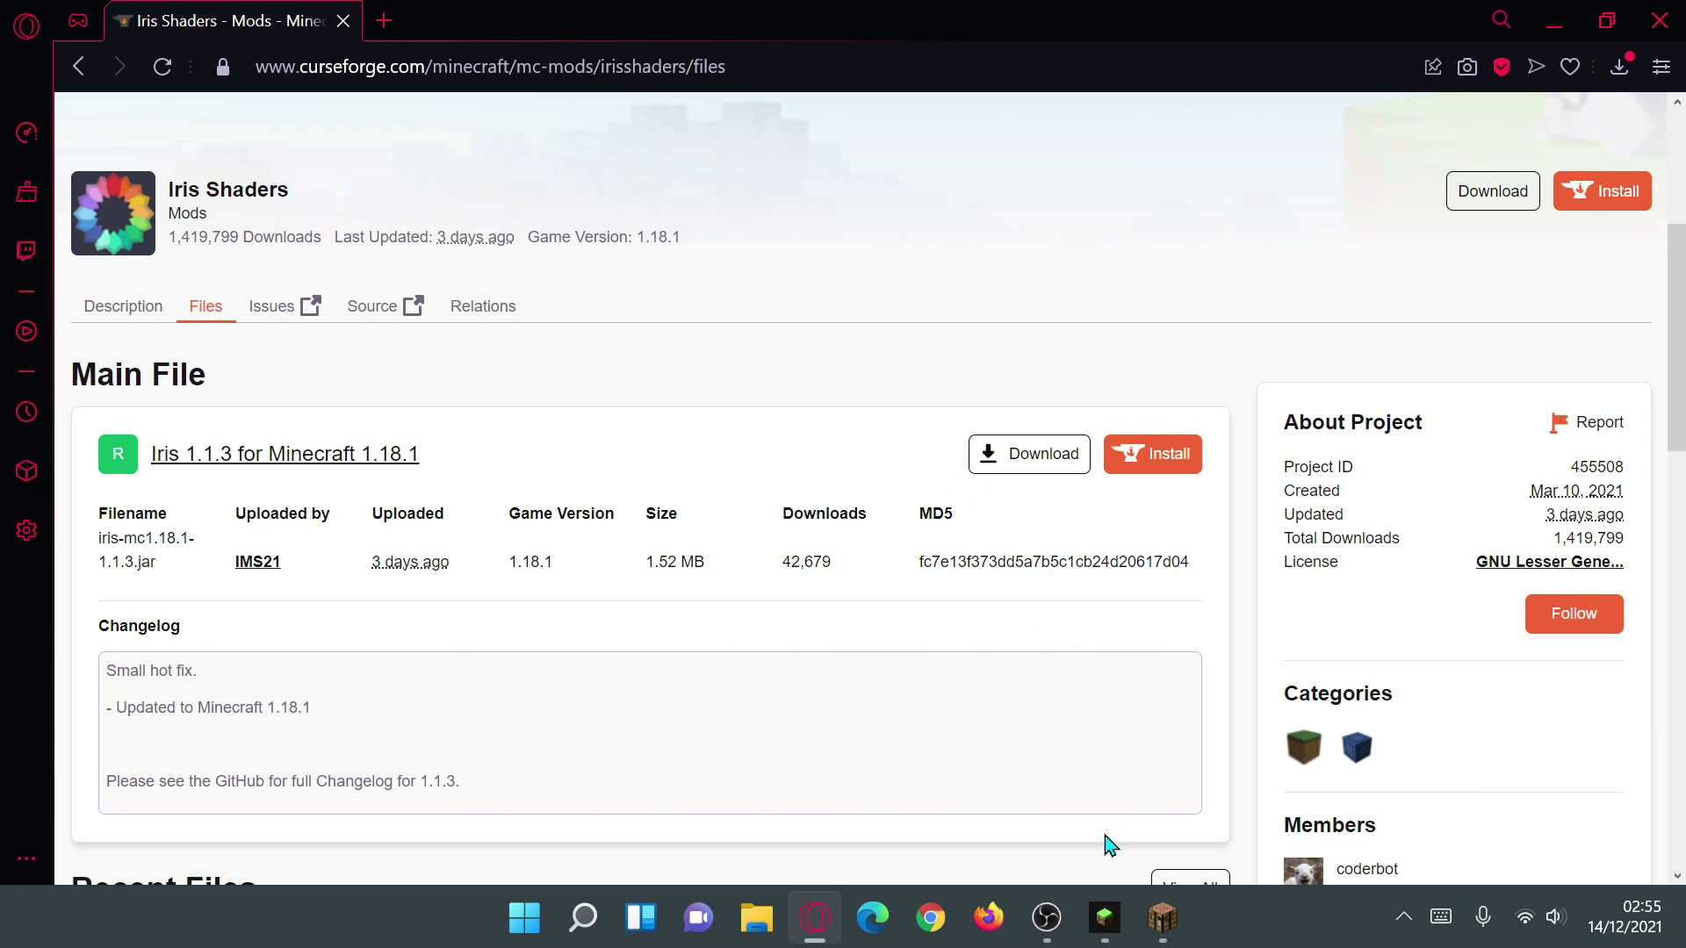
left_click(1105, 914)
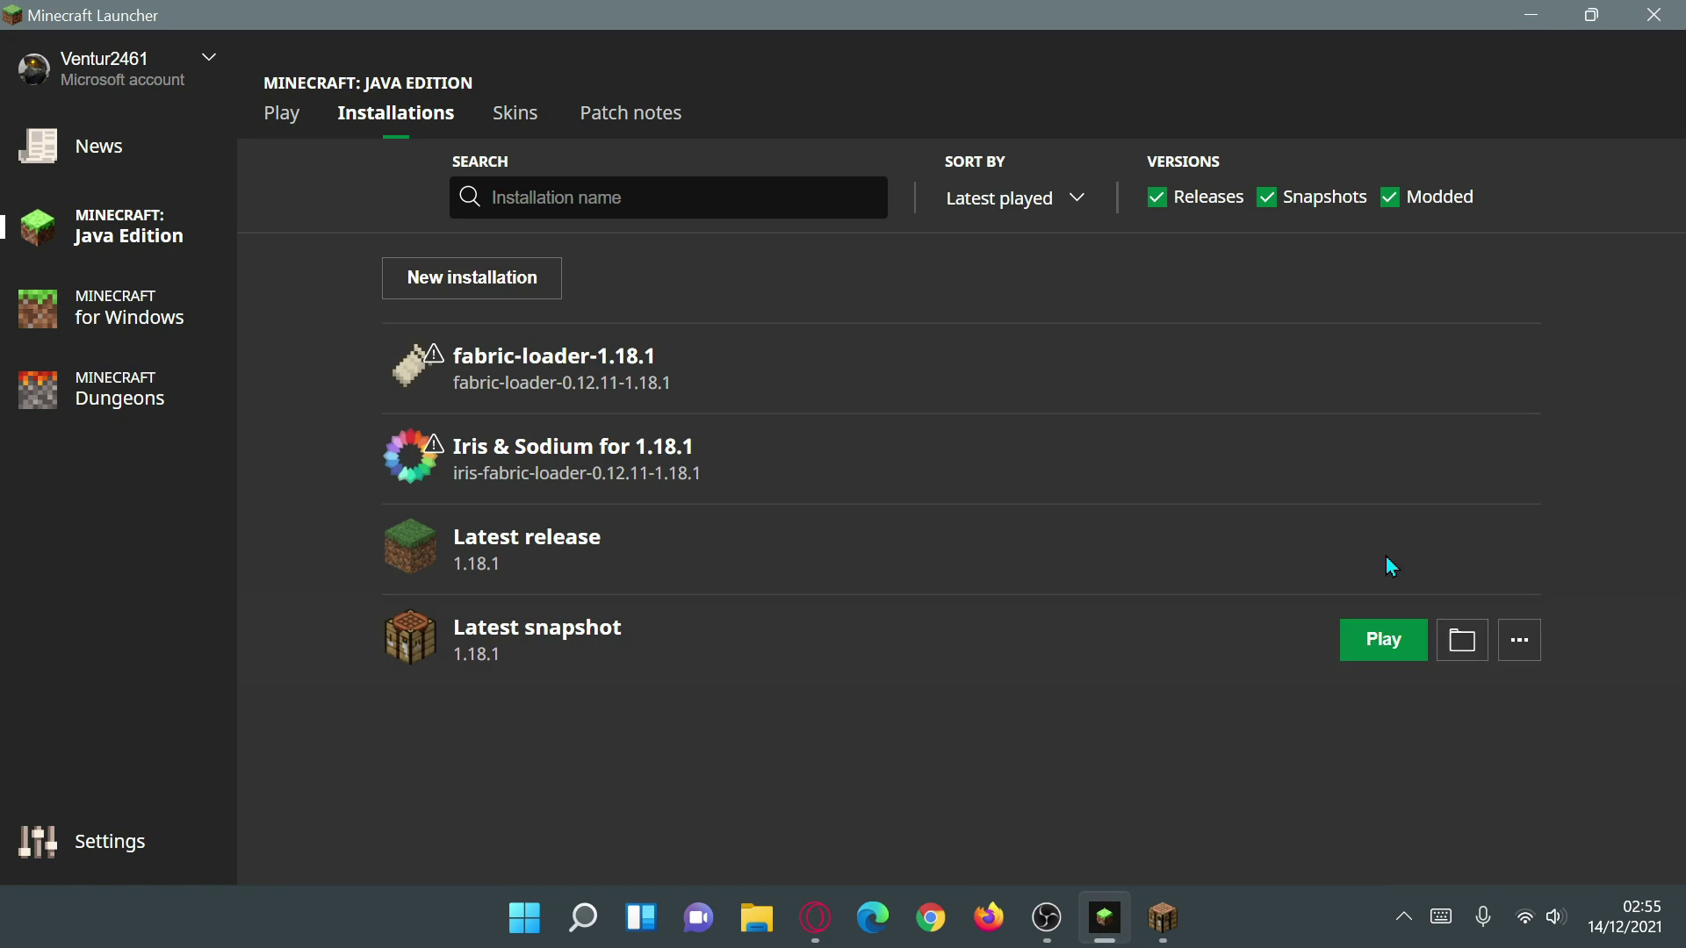
Step: Open the fabric-loader installation's mods folder to check the Iris and Sodium jars
left_click(1461, 387)
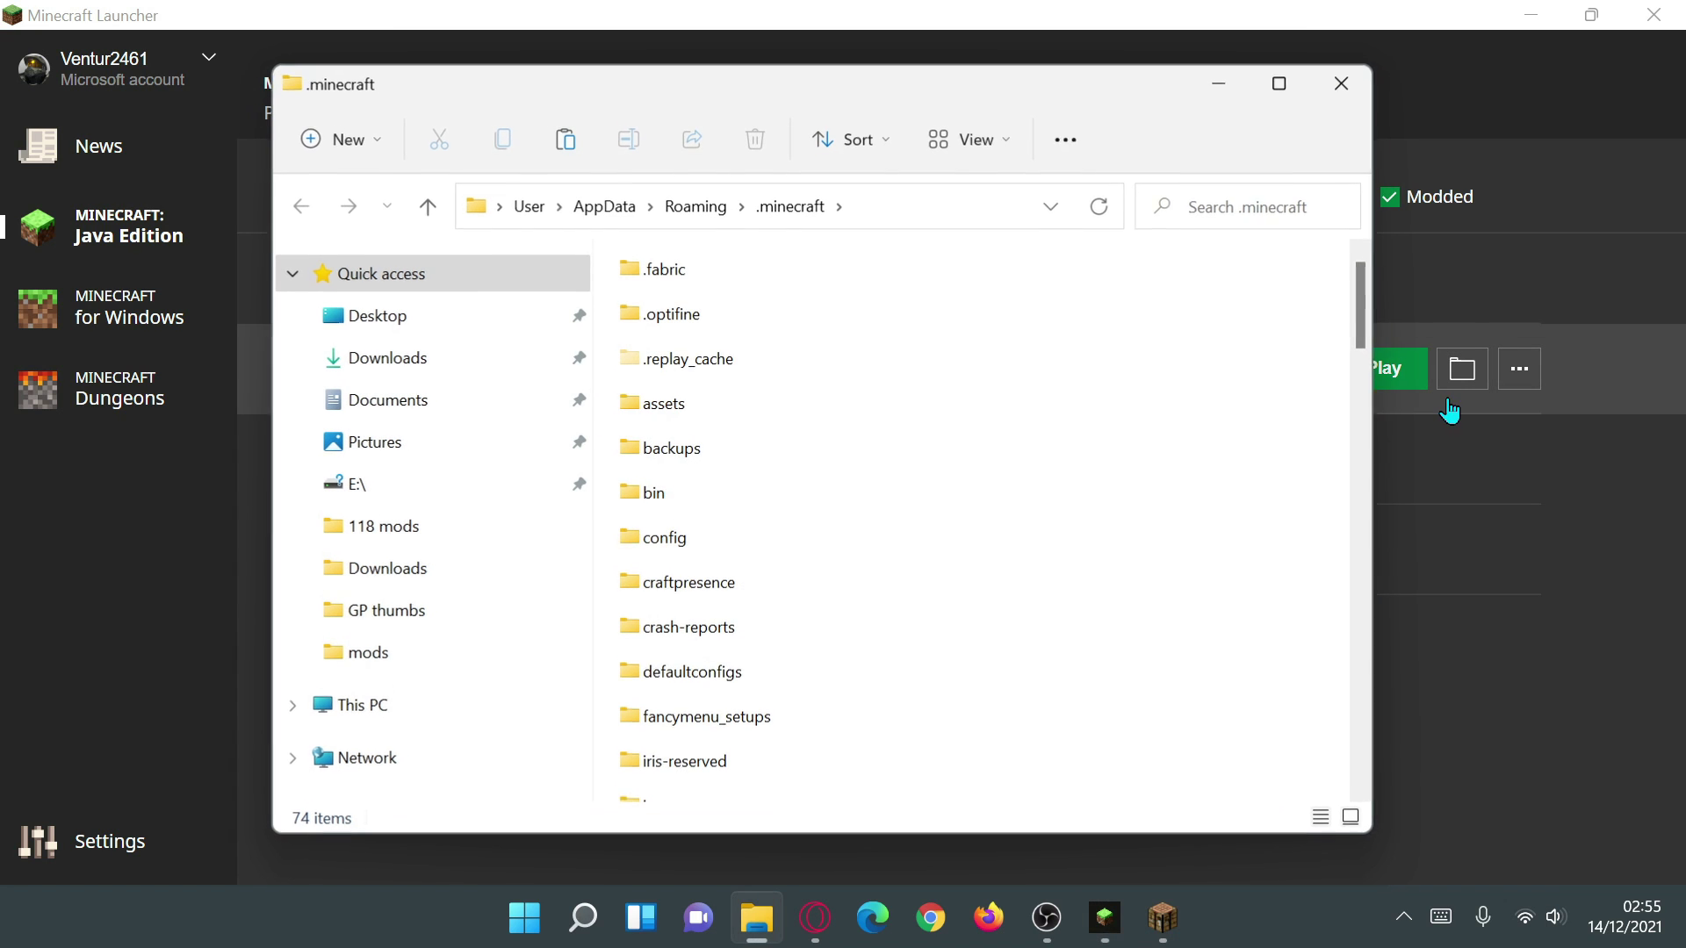
scroll(1012, 523, "down", 5)
left_click(654, 517)
double_click(654, 516)
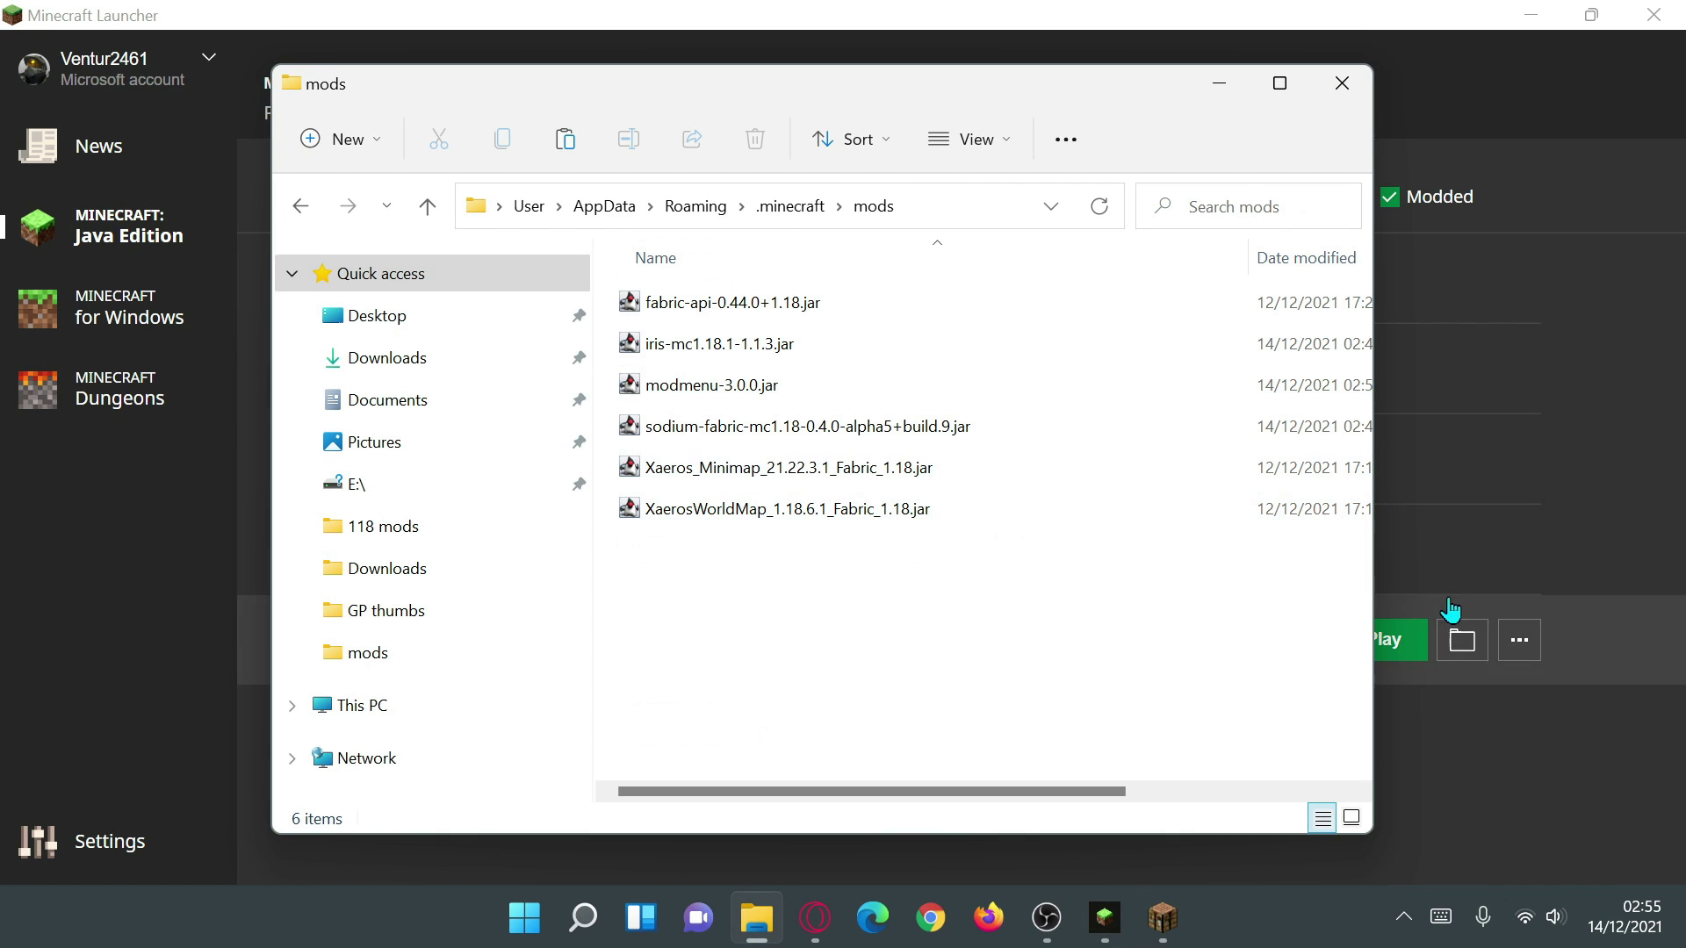
left_click(1342, 82)
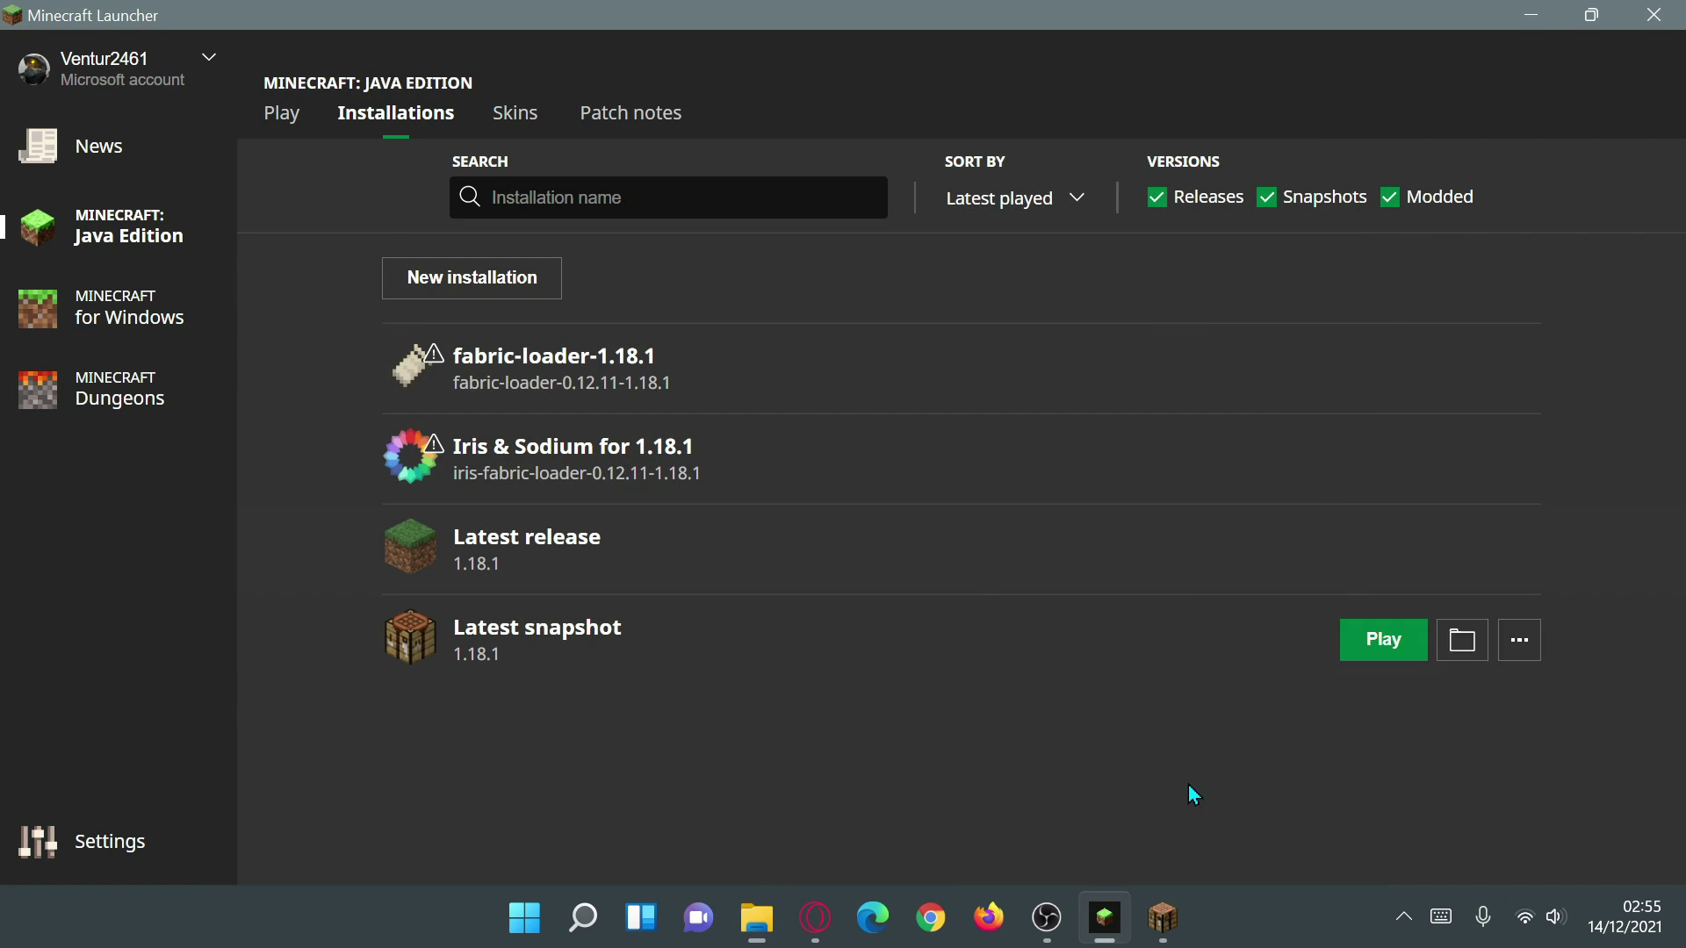
Step: Go back in the browser to CurseForge's Minecraft All Mods listing
left_click(815, 919)
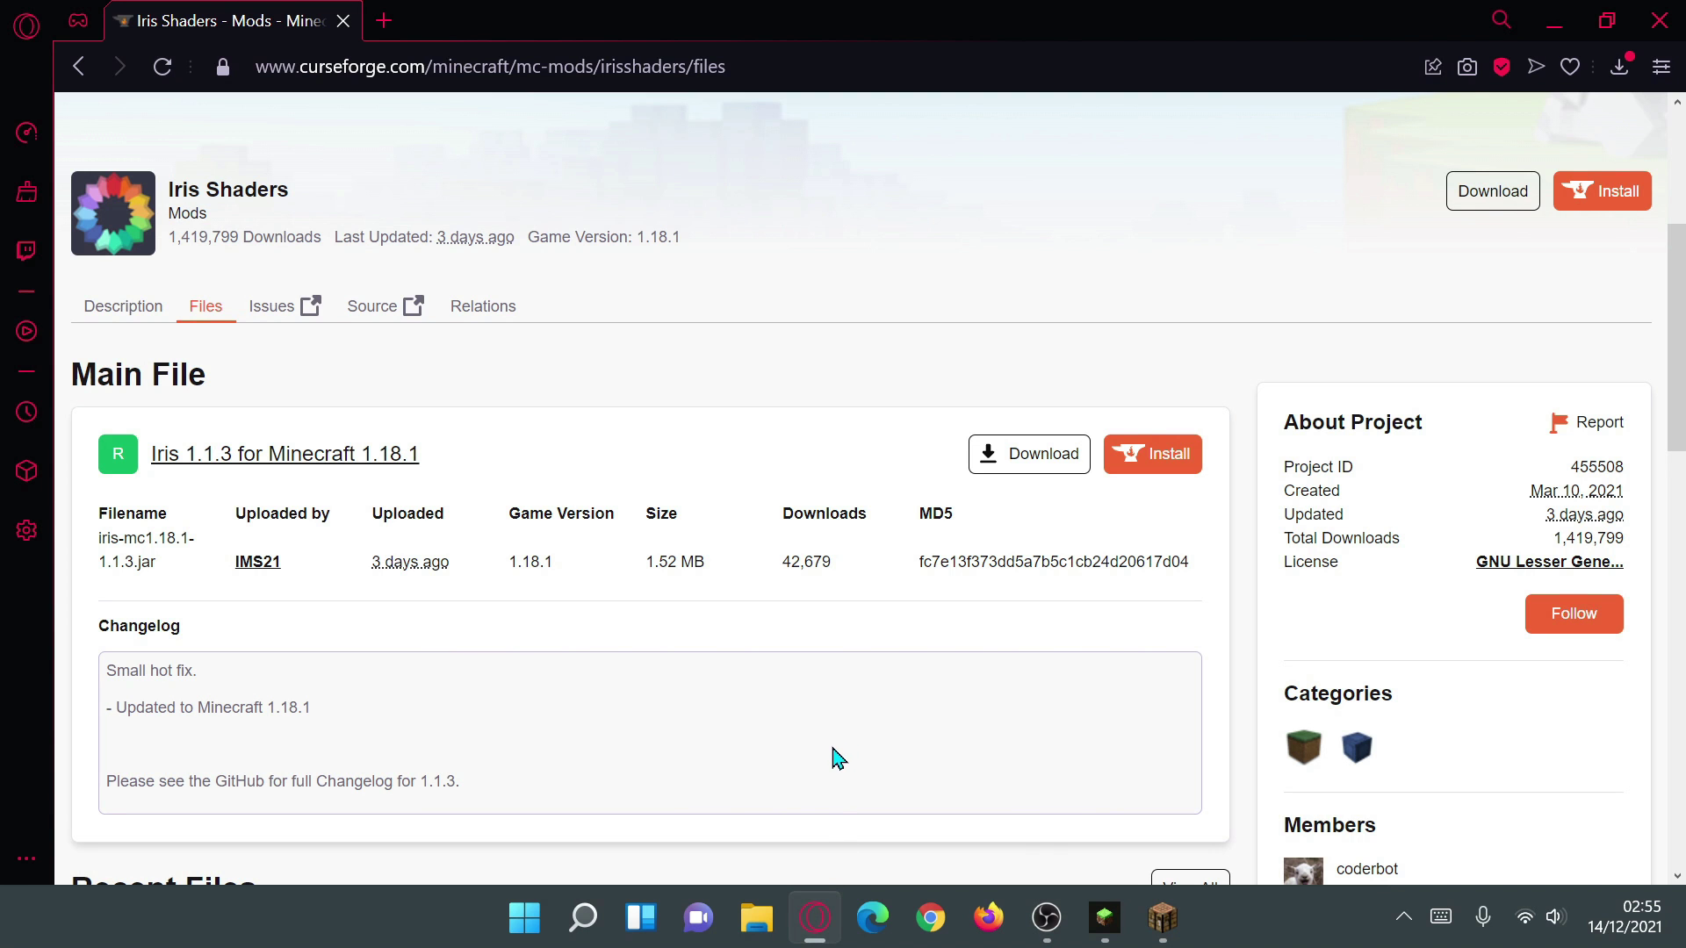
left_click(79, 67)
left_click(80, 67)
left_click(80, 66)
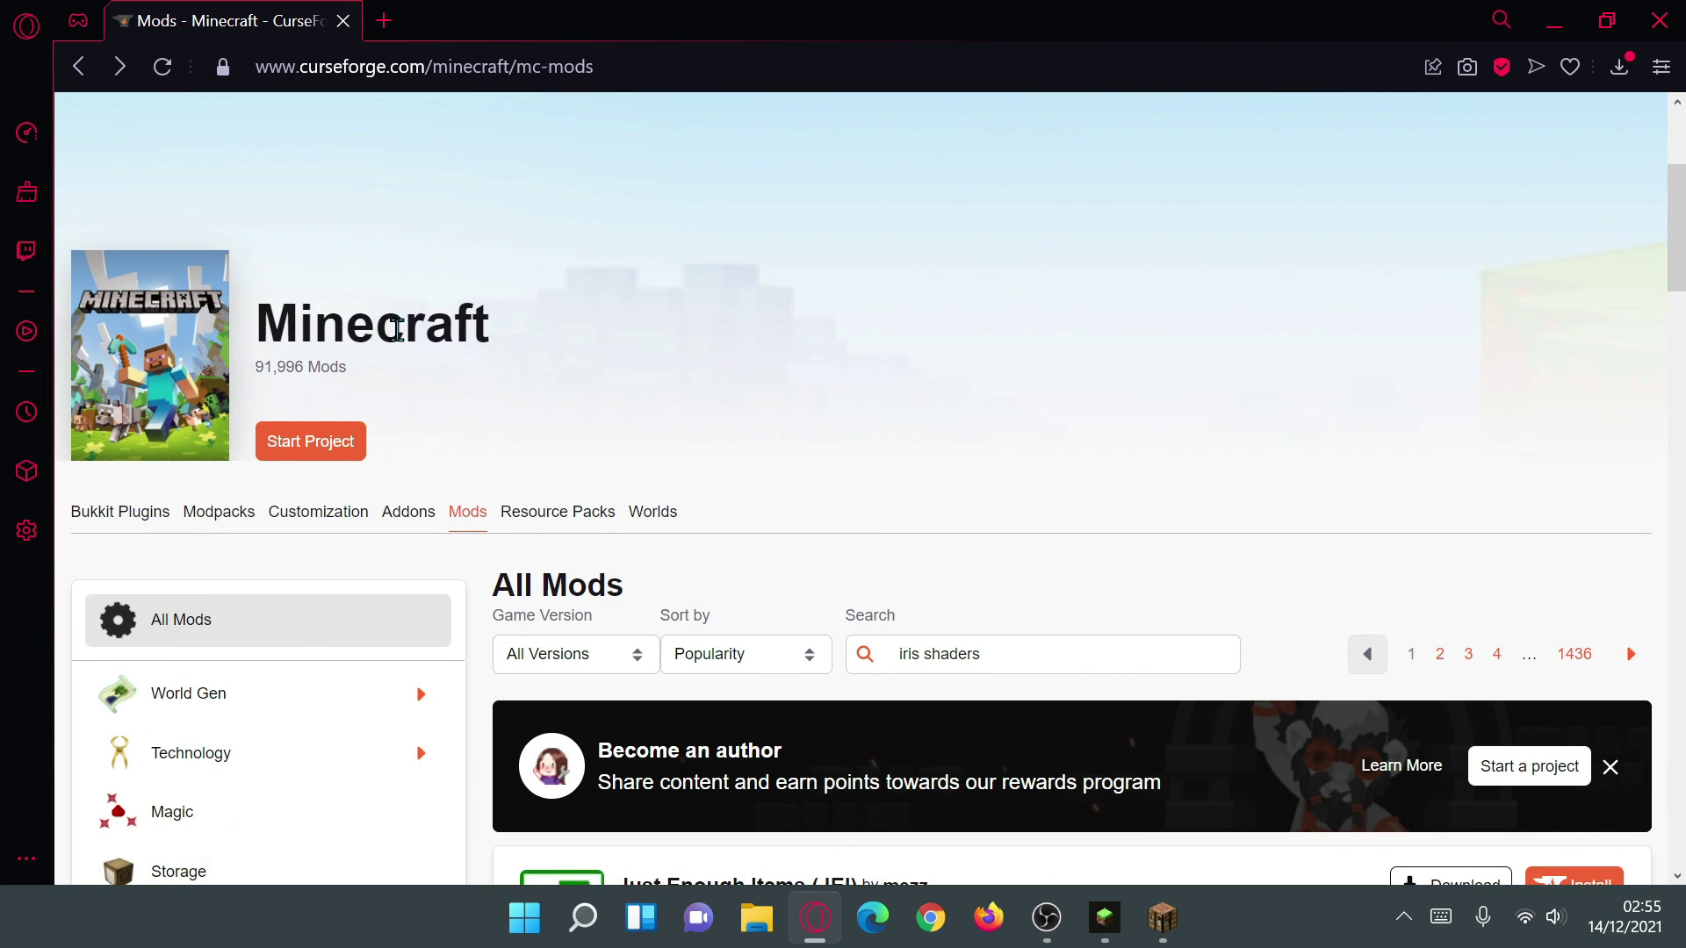
Step: Download ComplementaryShaders_v4.3.2.zip from the Customization listing to the desktop
left_click(327, 516)
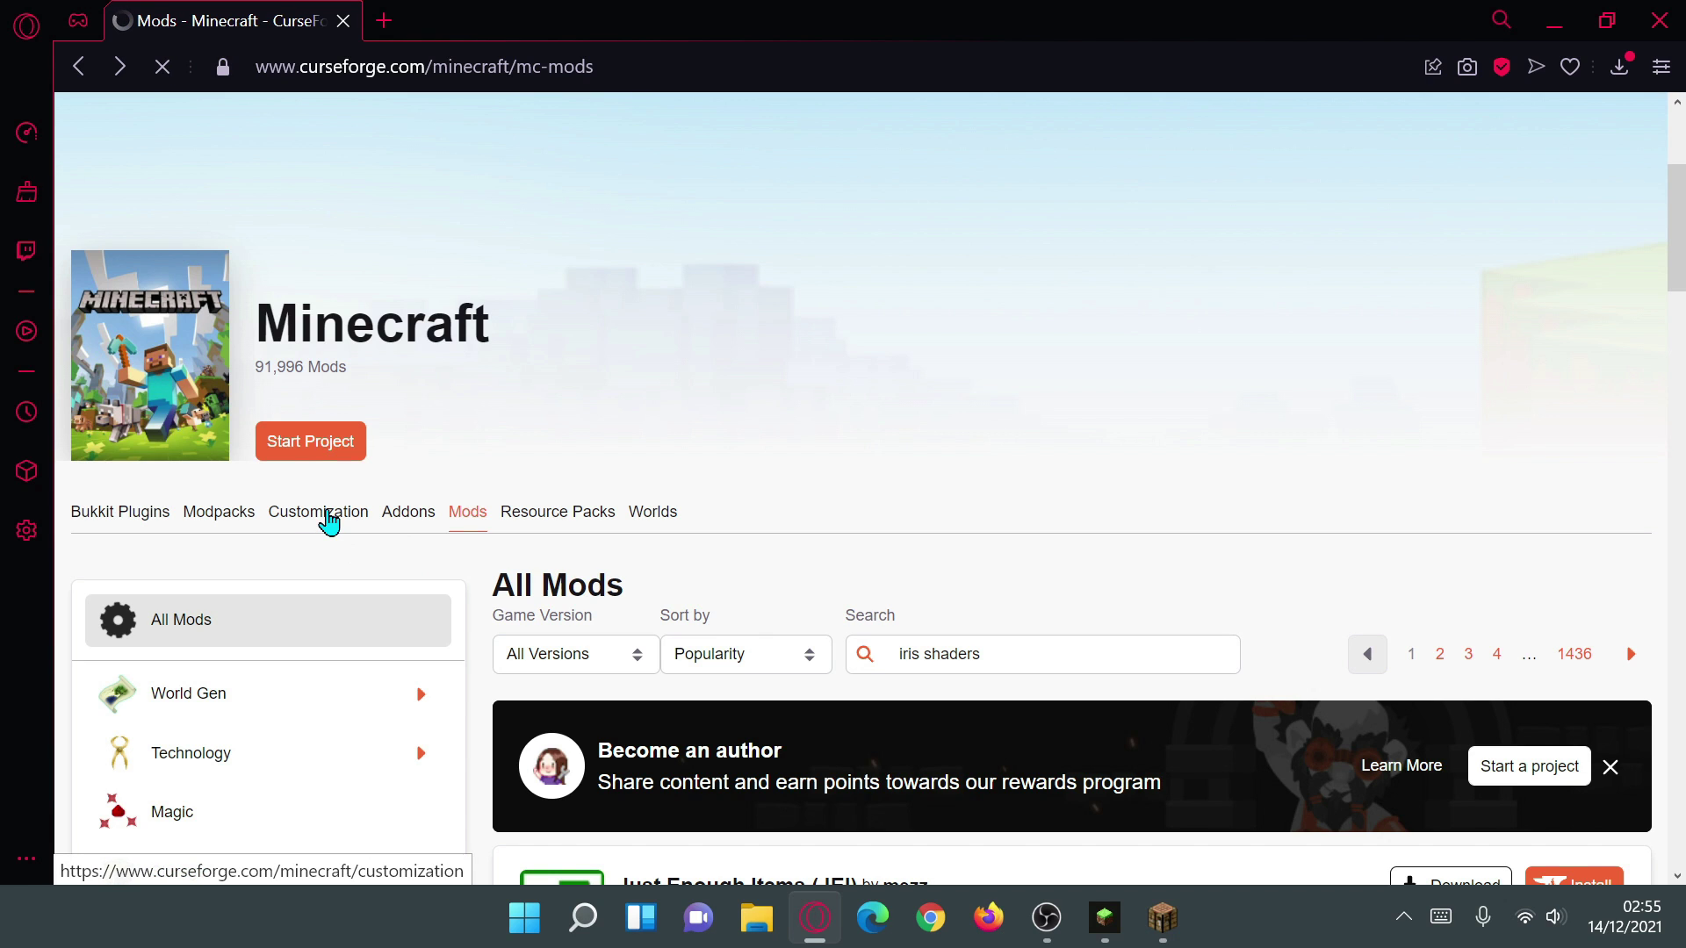
scroll(414, 501, "down", 10)
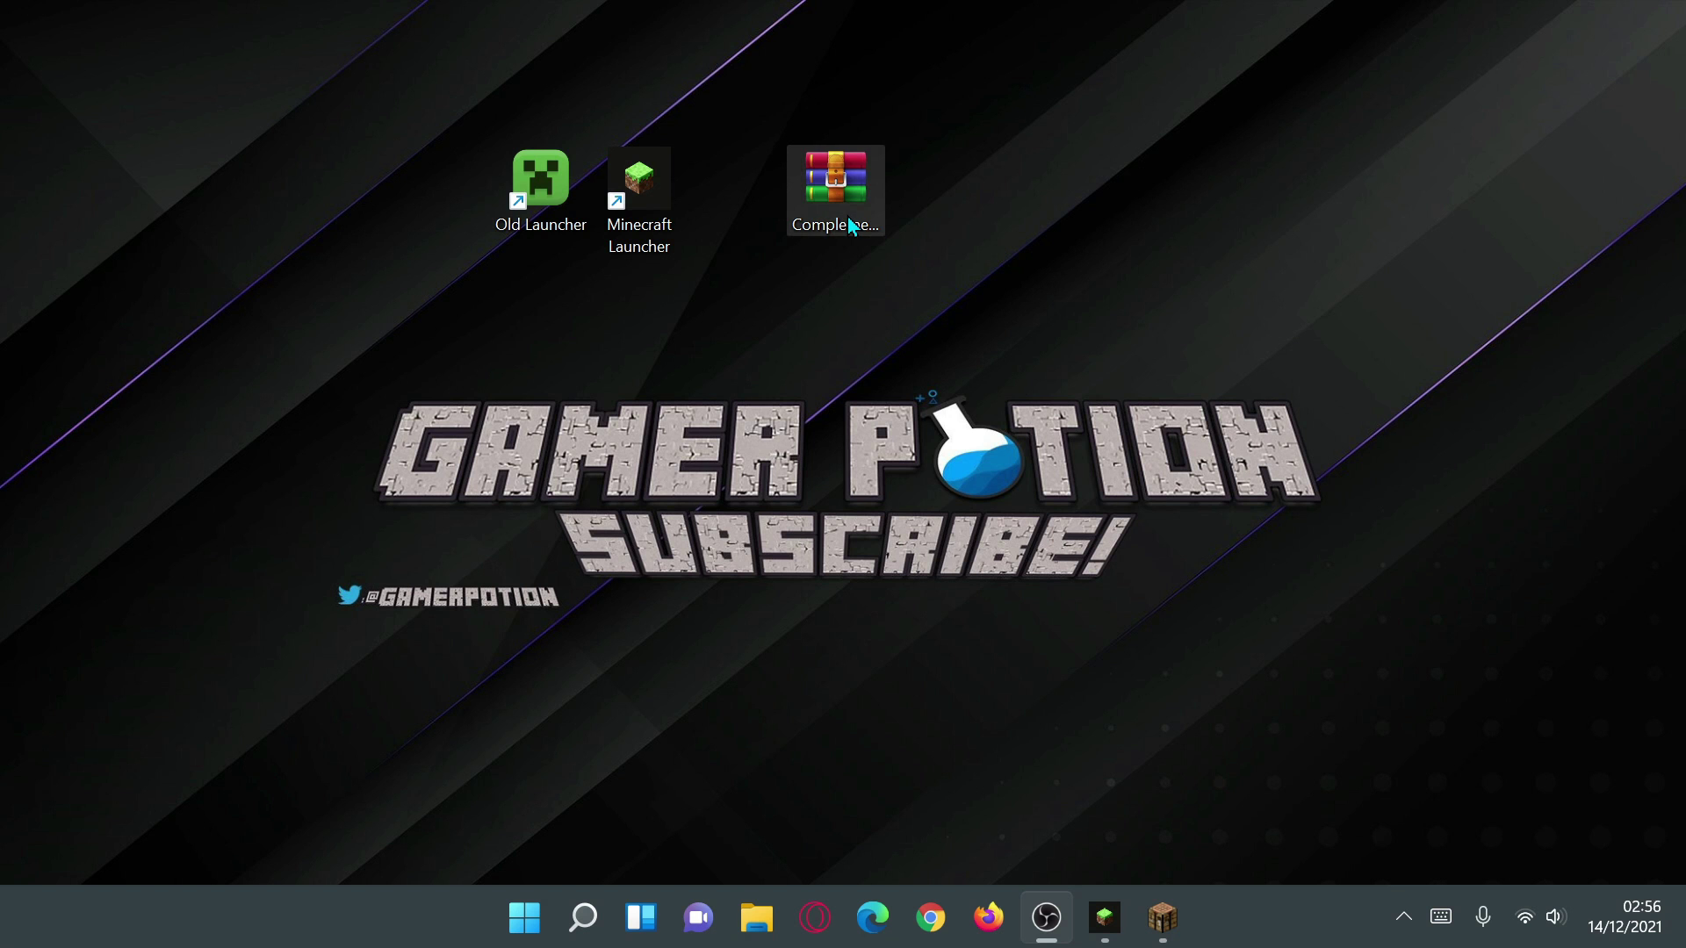
left_click(850, 224)
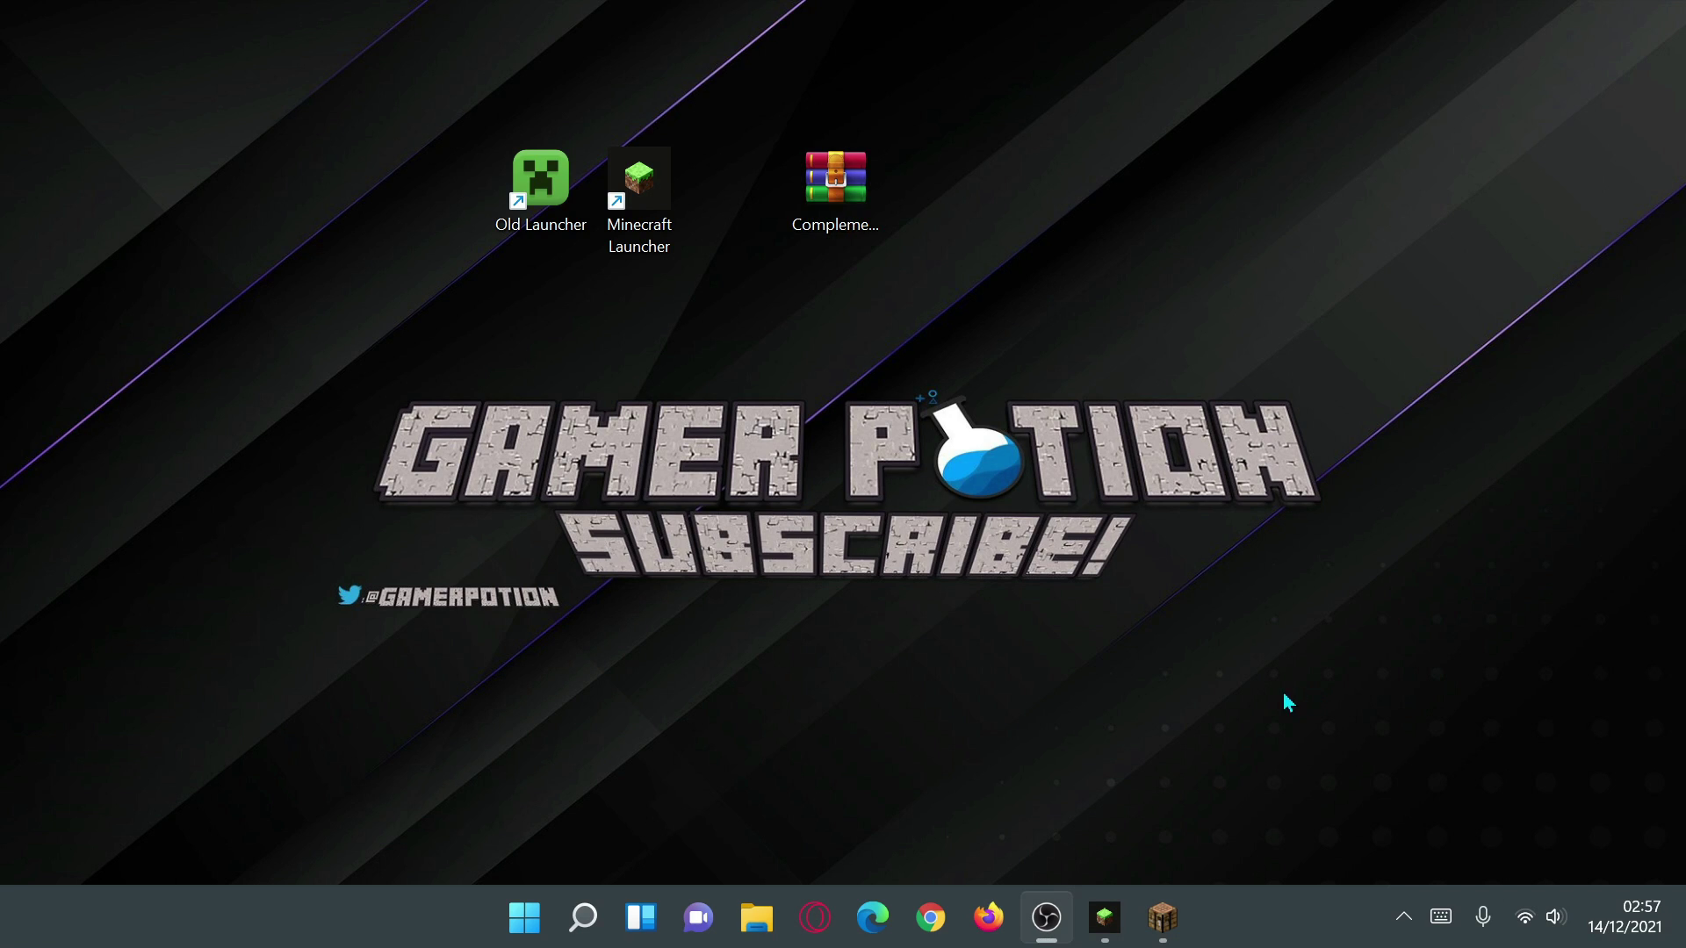
Step: Restore Minecraft and go through Options and Video Settings to the Shader Packs screen
left_click(1165, 922)
left_click(1070, 839)
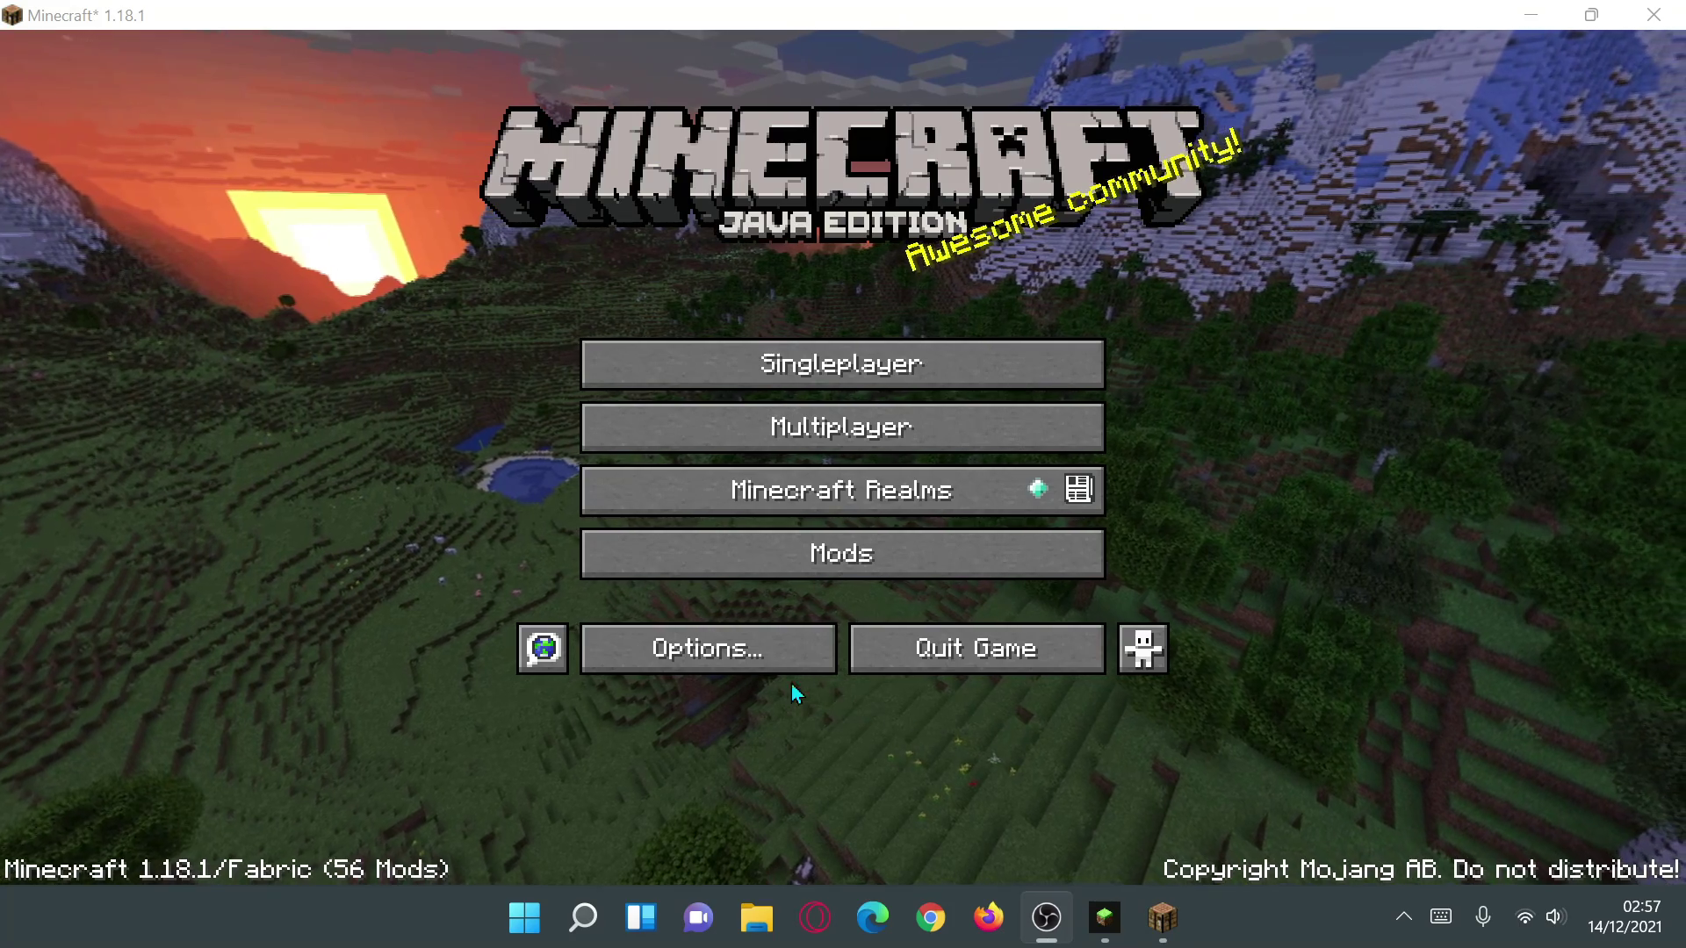
left_click(731, 651)
left_click(621, 372)
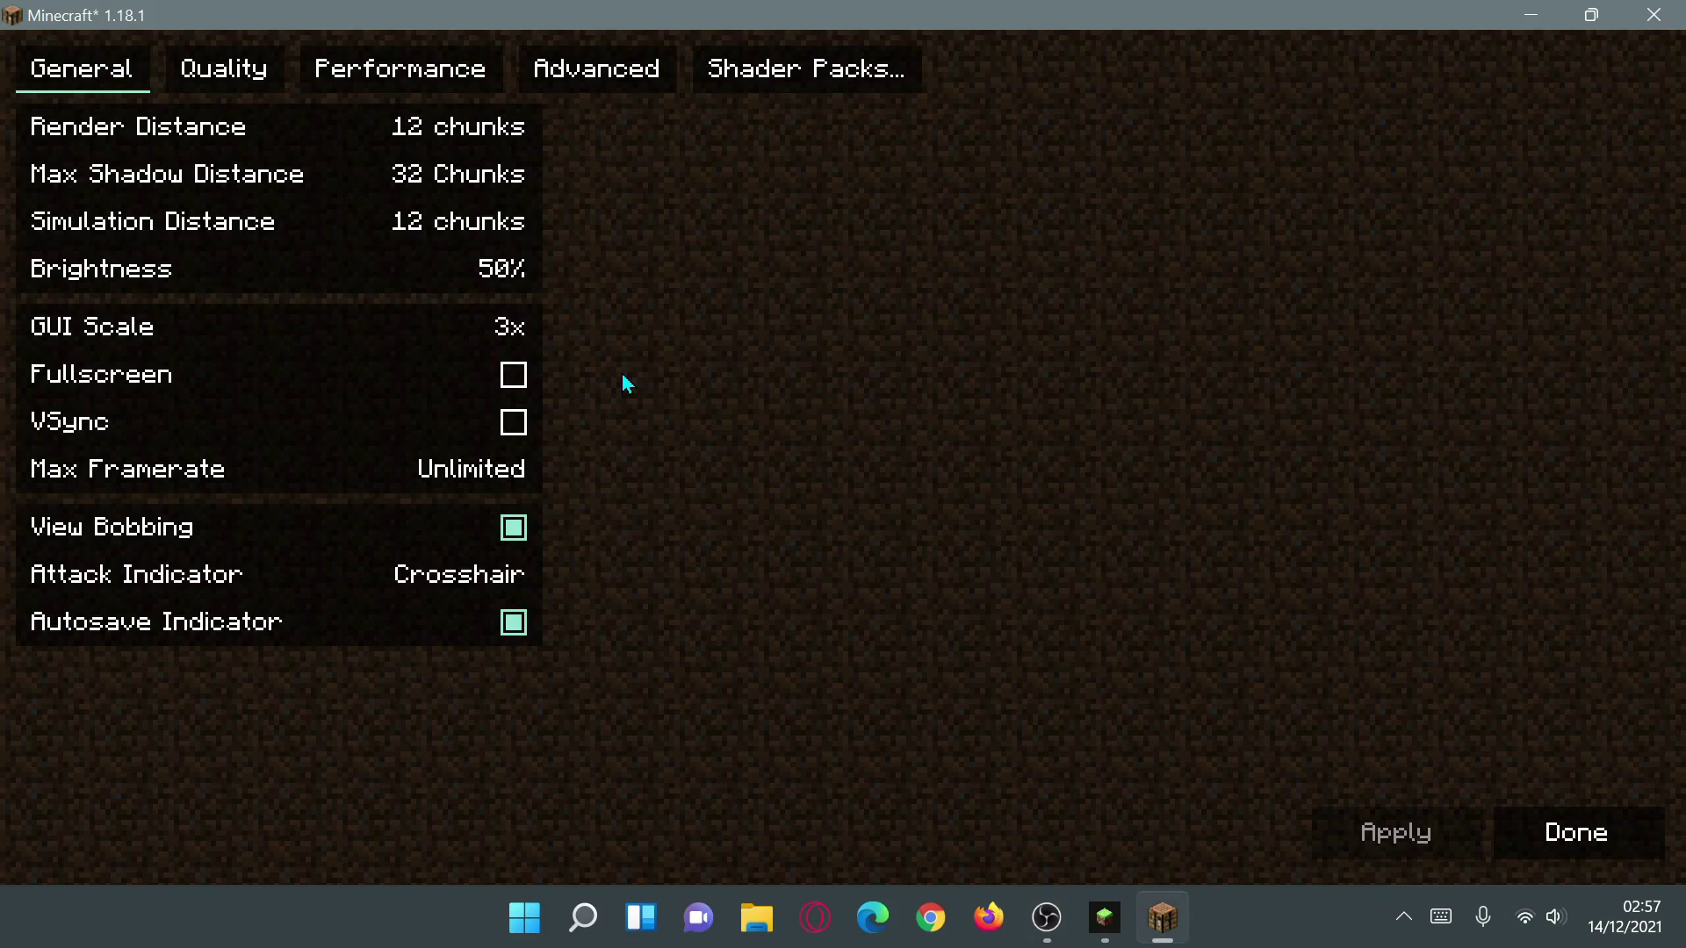
left_click(773, 68)
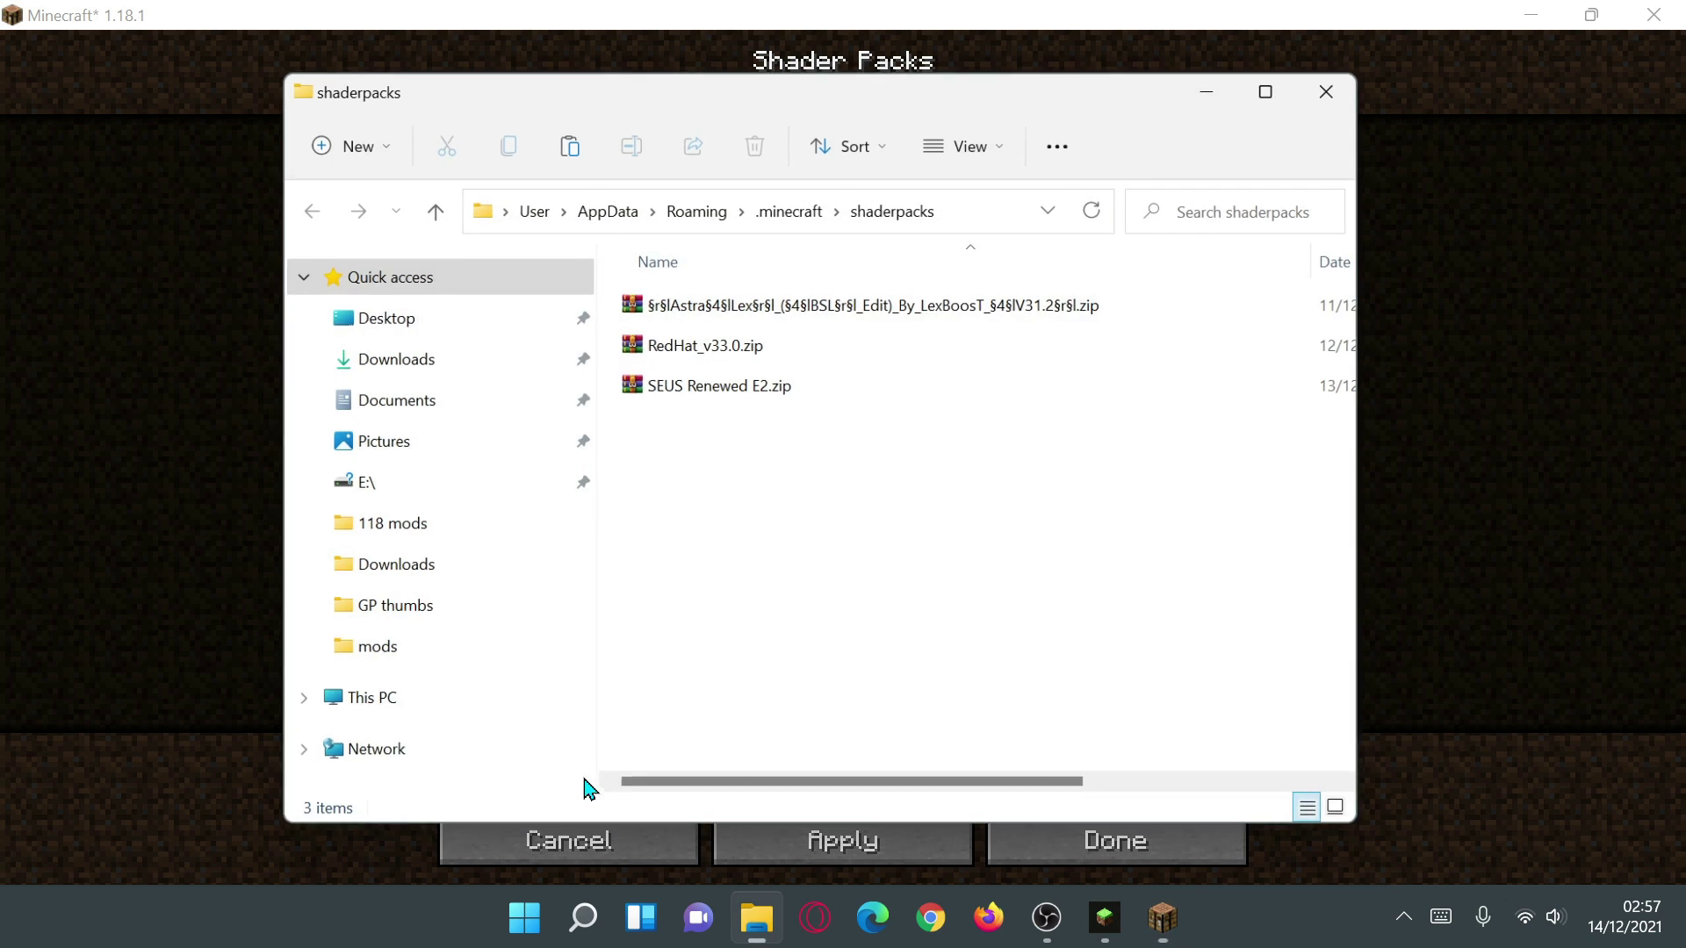
Step: Copy ComplementaryShaders_v4.3.2.zip from the desktop into the shaderpacks folder
left_click(1532, 12)
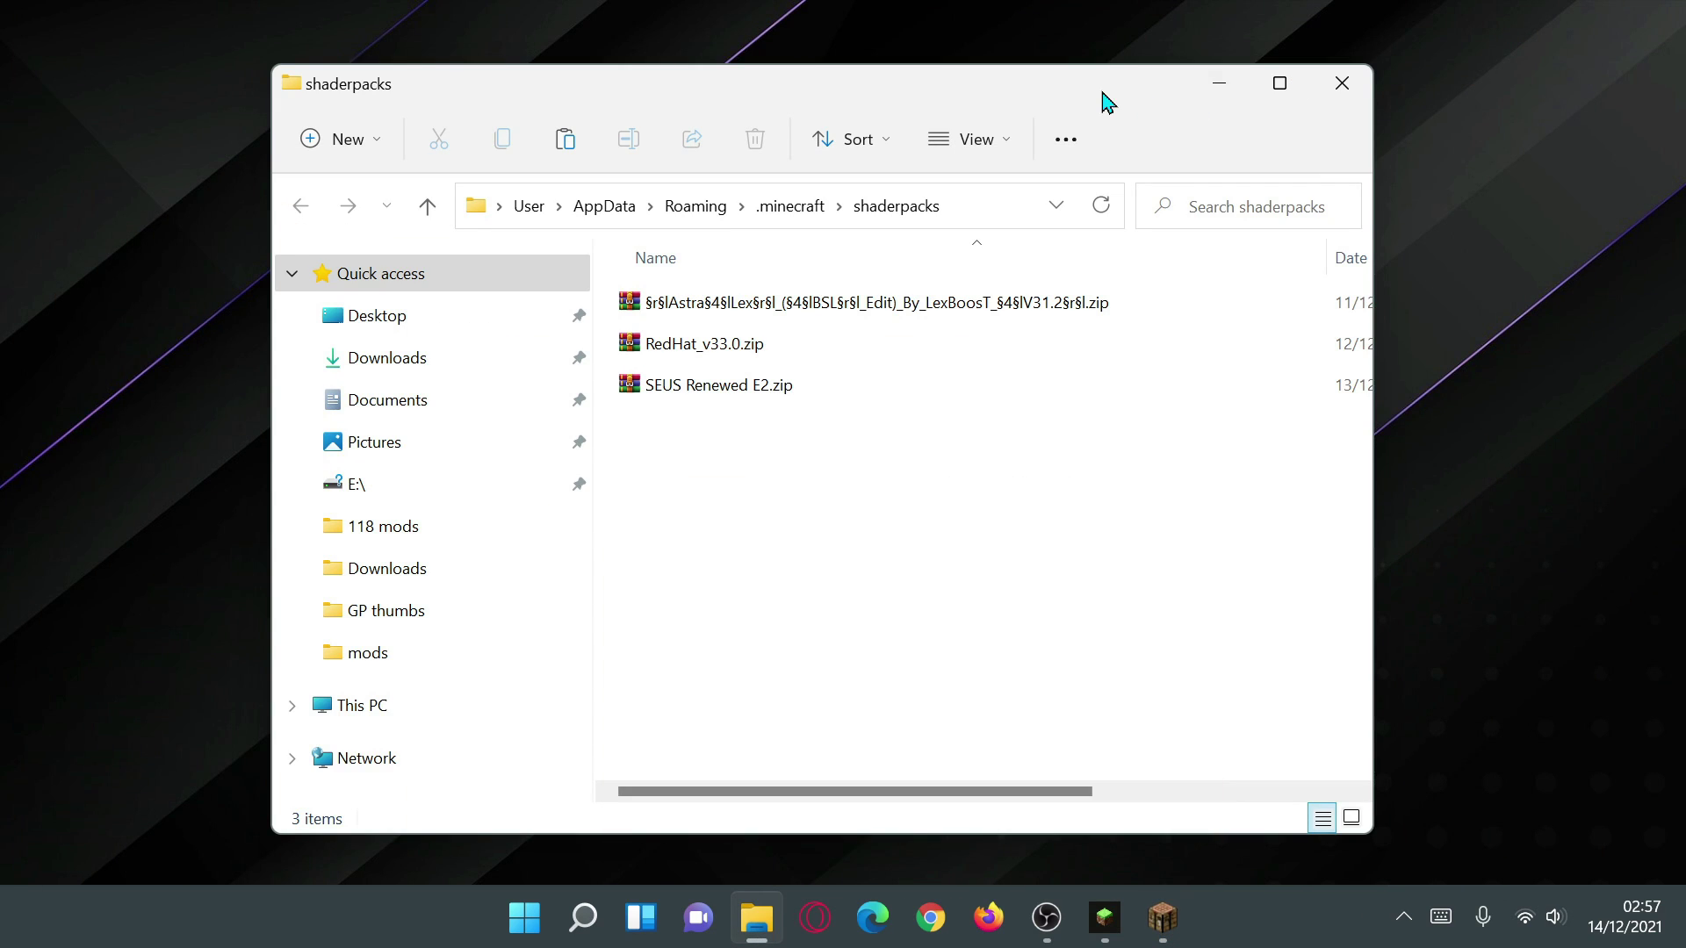
left_click_drag(1103, 101, 850, 100)
left_click_drag(1122, 241, 733, 252)
left_click_drag(835, 185, 531, 553)
left_click_drag(462, 86, 770, 96)
left_click_drag(1076, 351, 1468, 390)
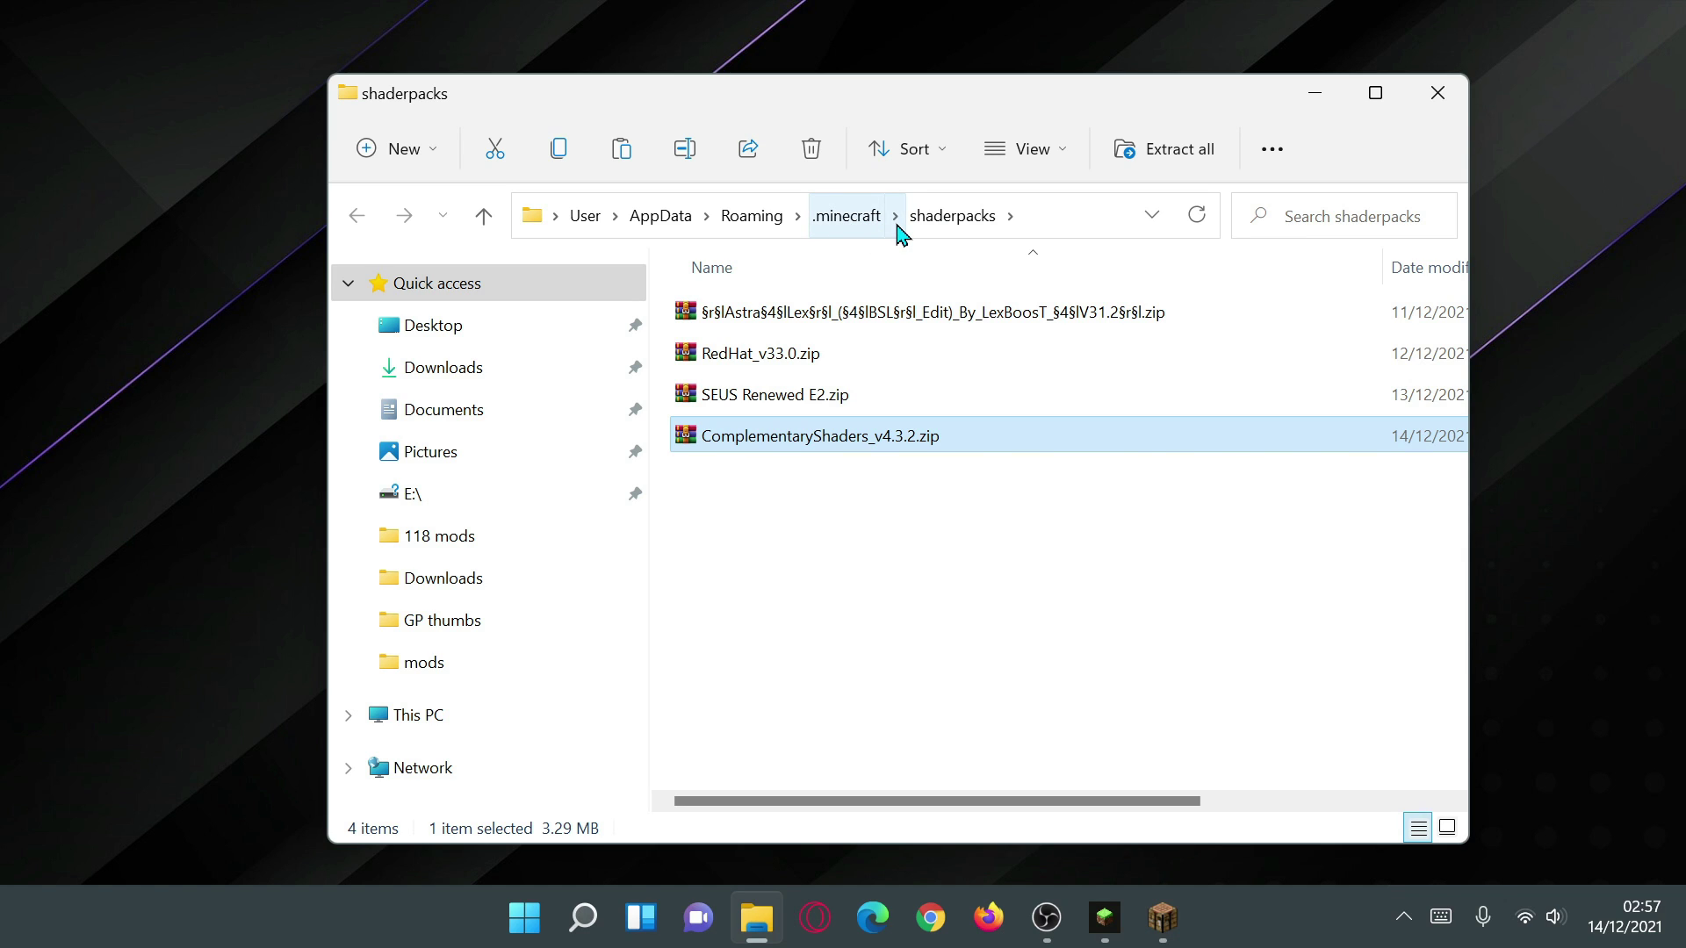
Step: Go up to the .minecraft folder and reopen the shaderpacks folder
left_click(856, 220)
scroll(859, 376, "down", 2)
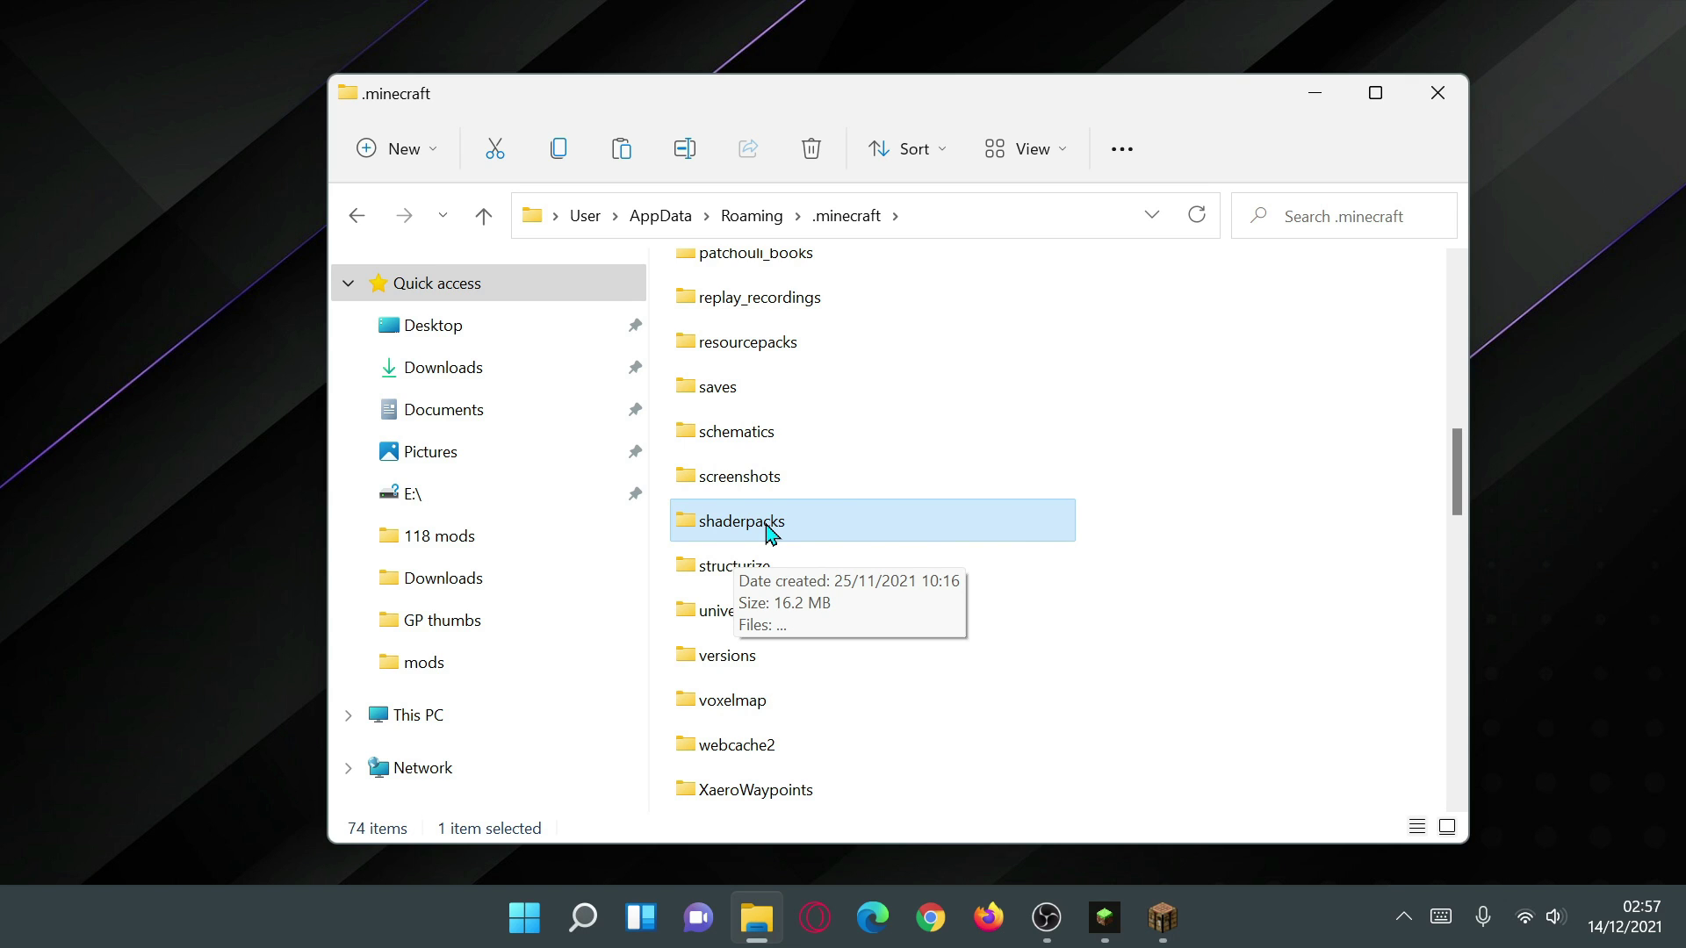
left_click(1253, 627)
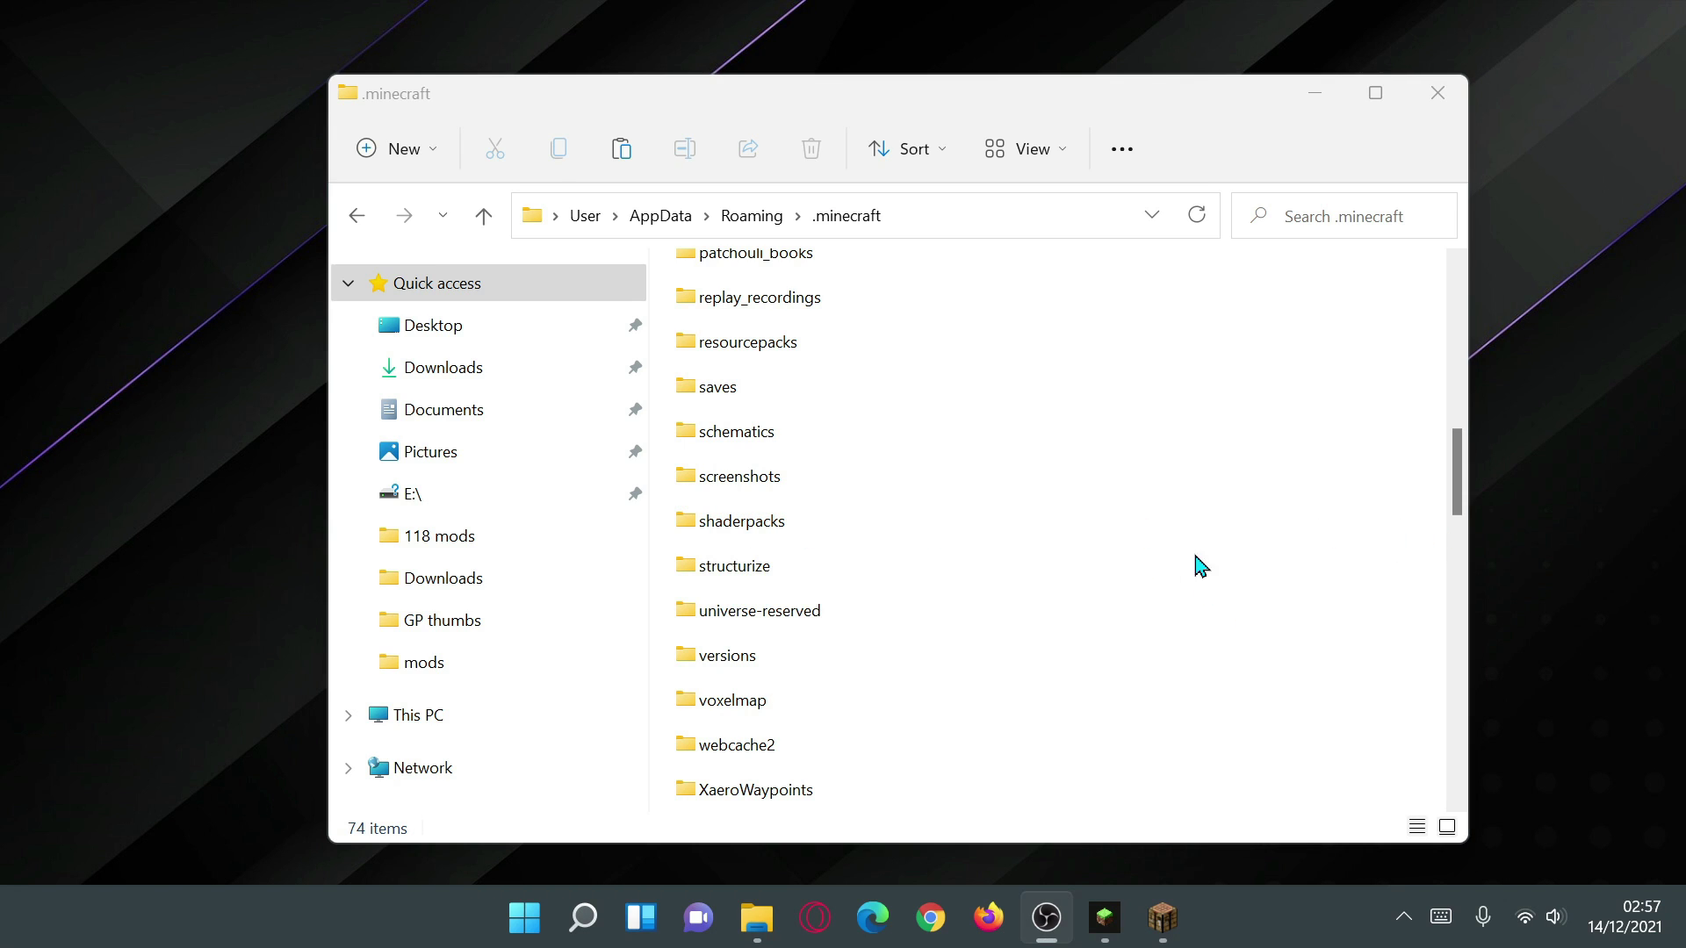
right_click(1277, 559)
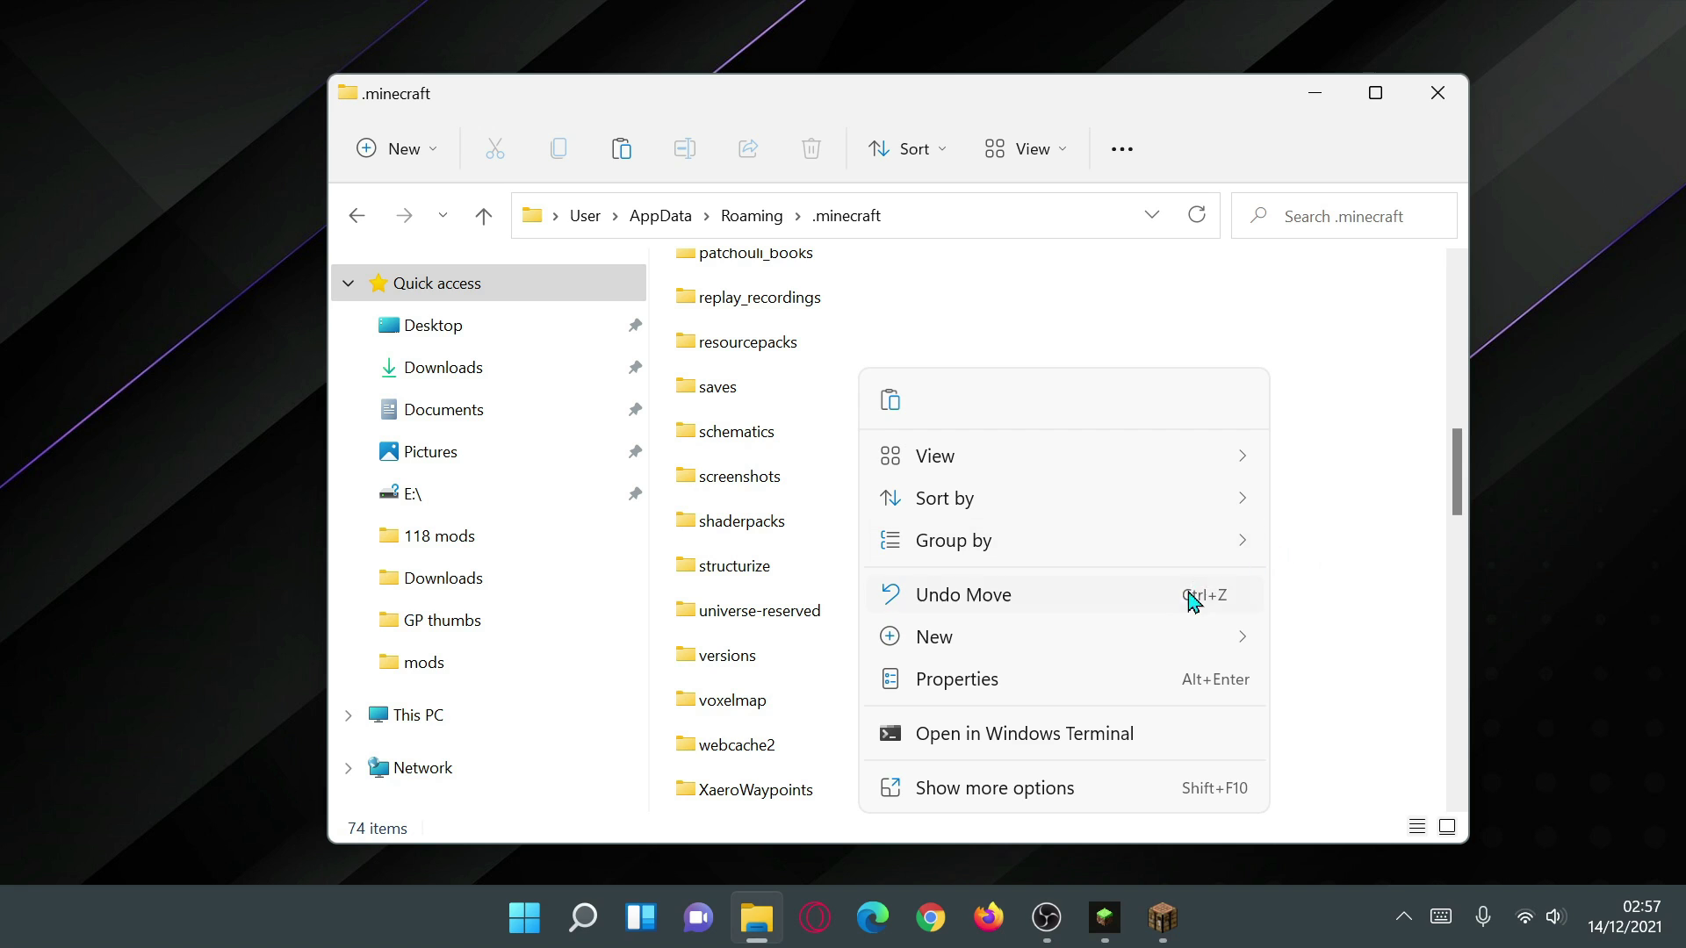
mouse_move(1150, 645)
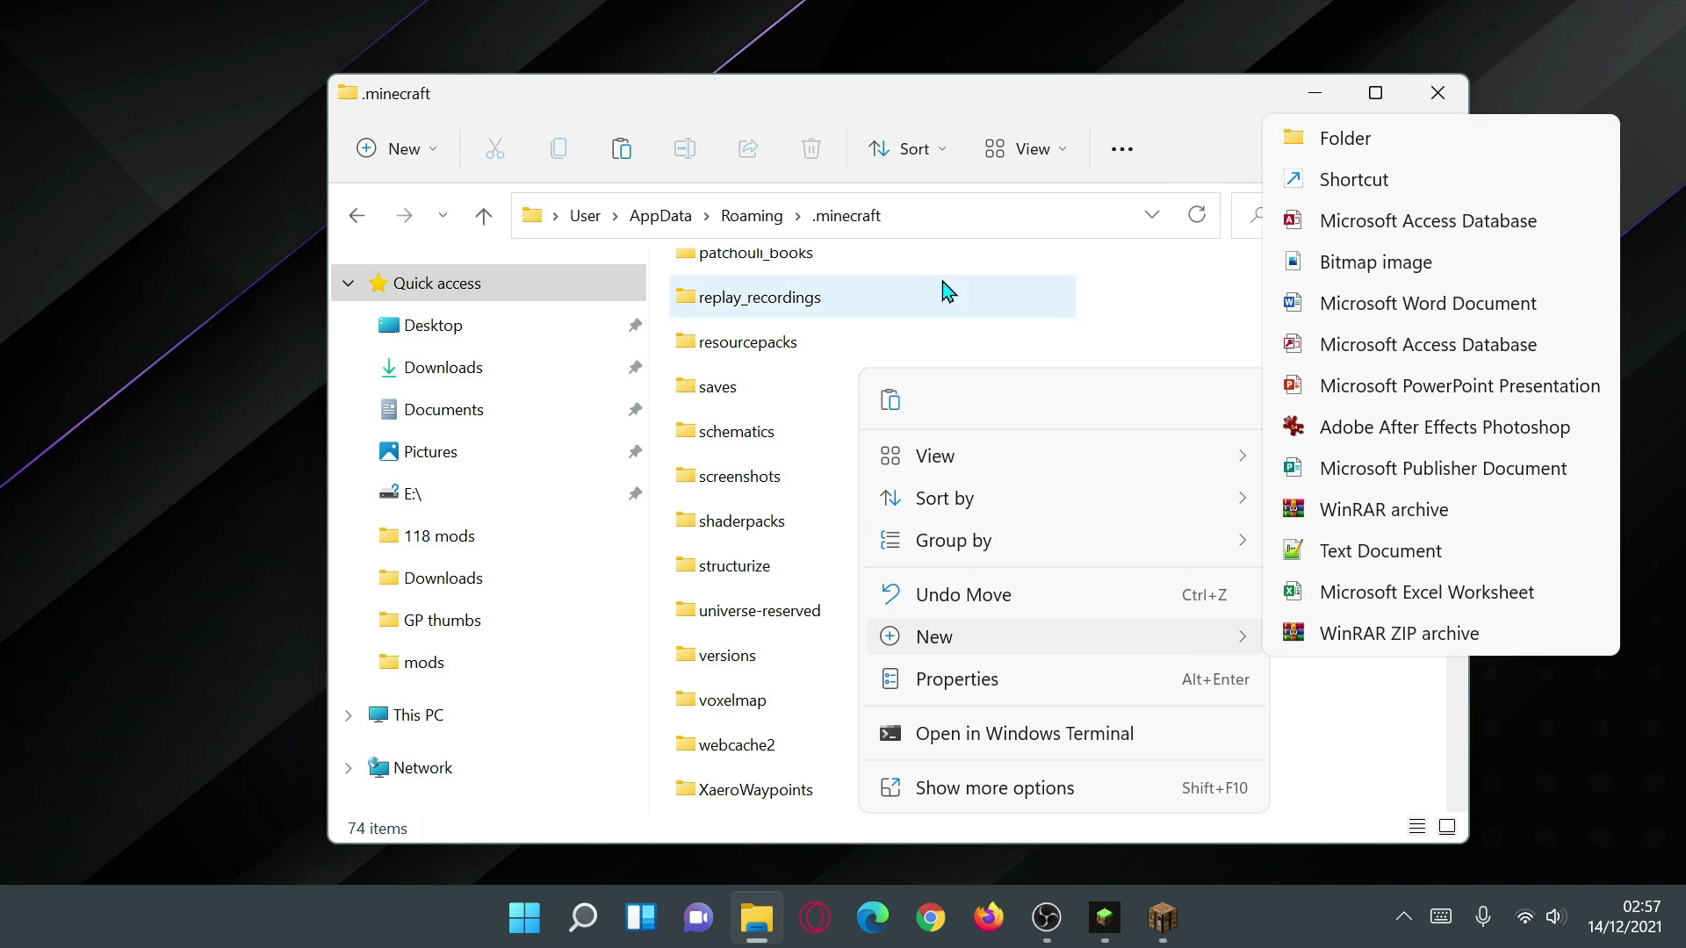
left_click(1103, 113)
double_click(736, 524)
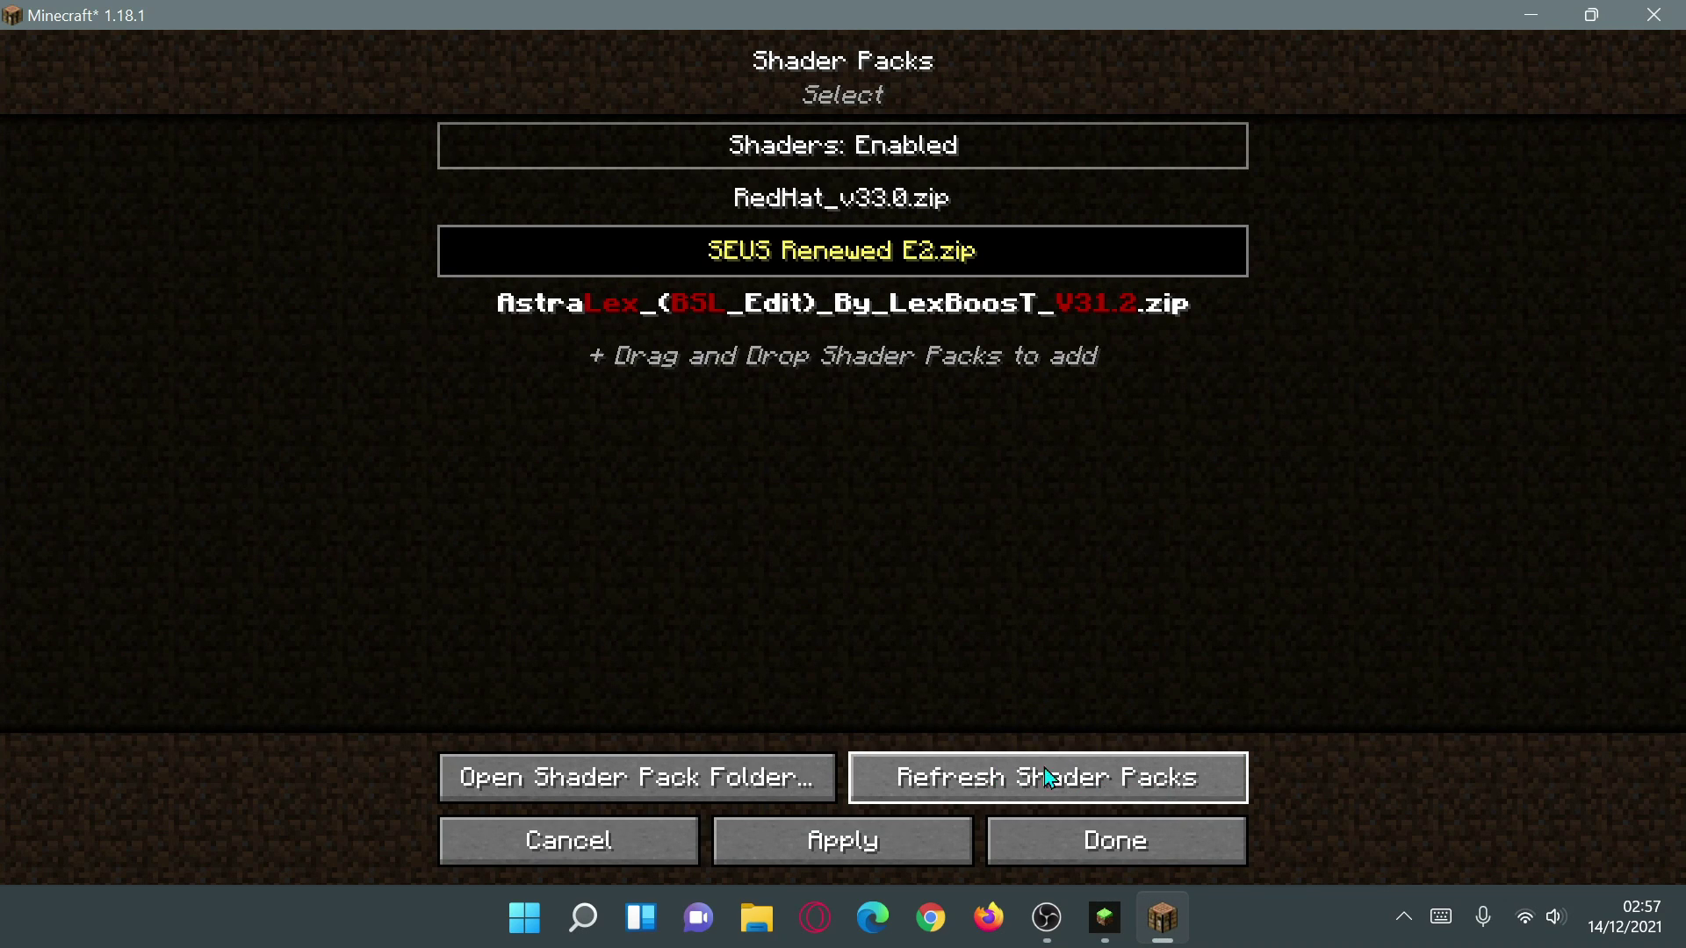
Step: Refresh the shader list, apply ComplementaryShaders_v4.3.2.zip, and return to the title screen
left_click(1155, 776)
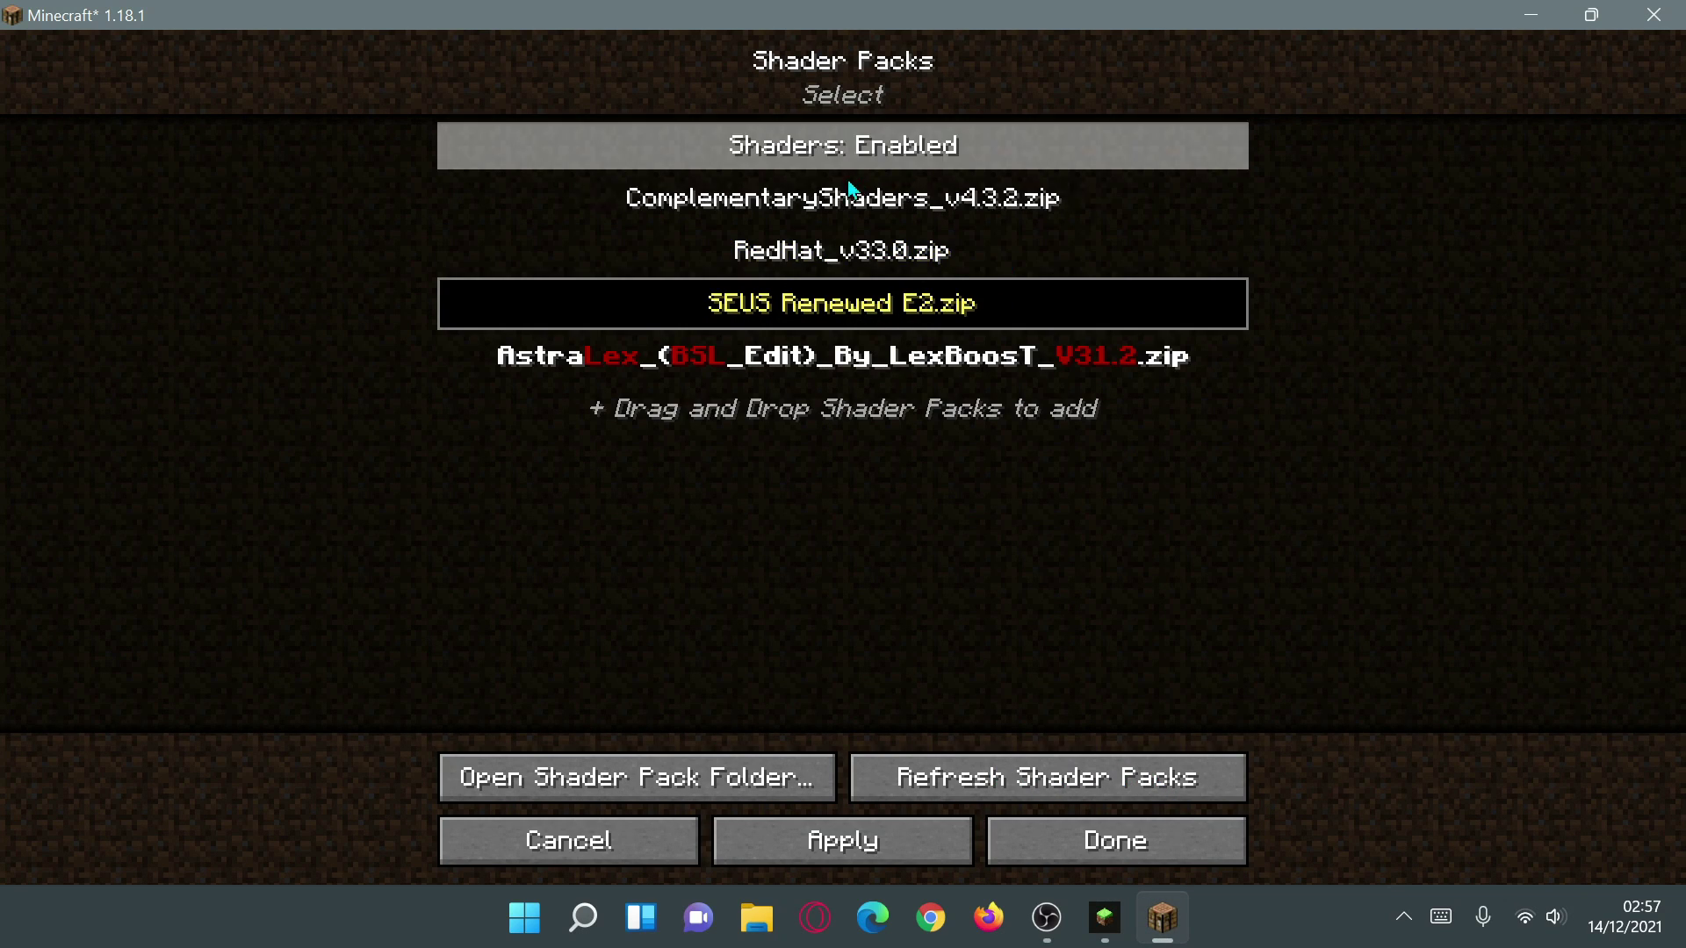
left_click(1008, 203)
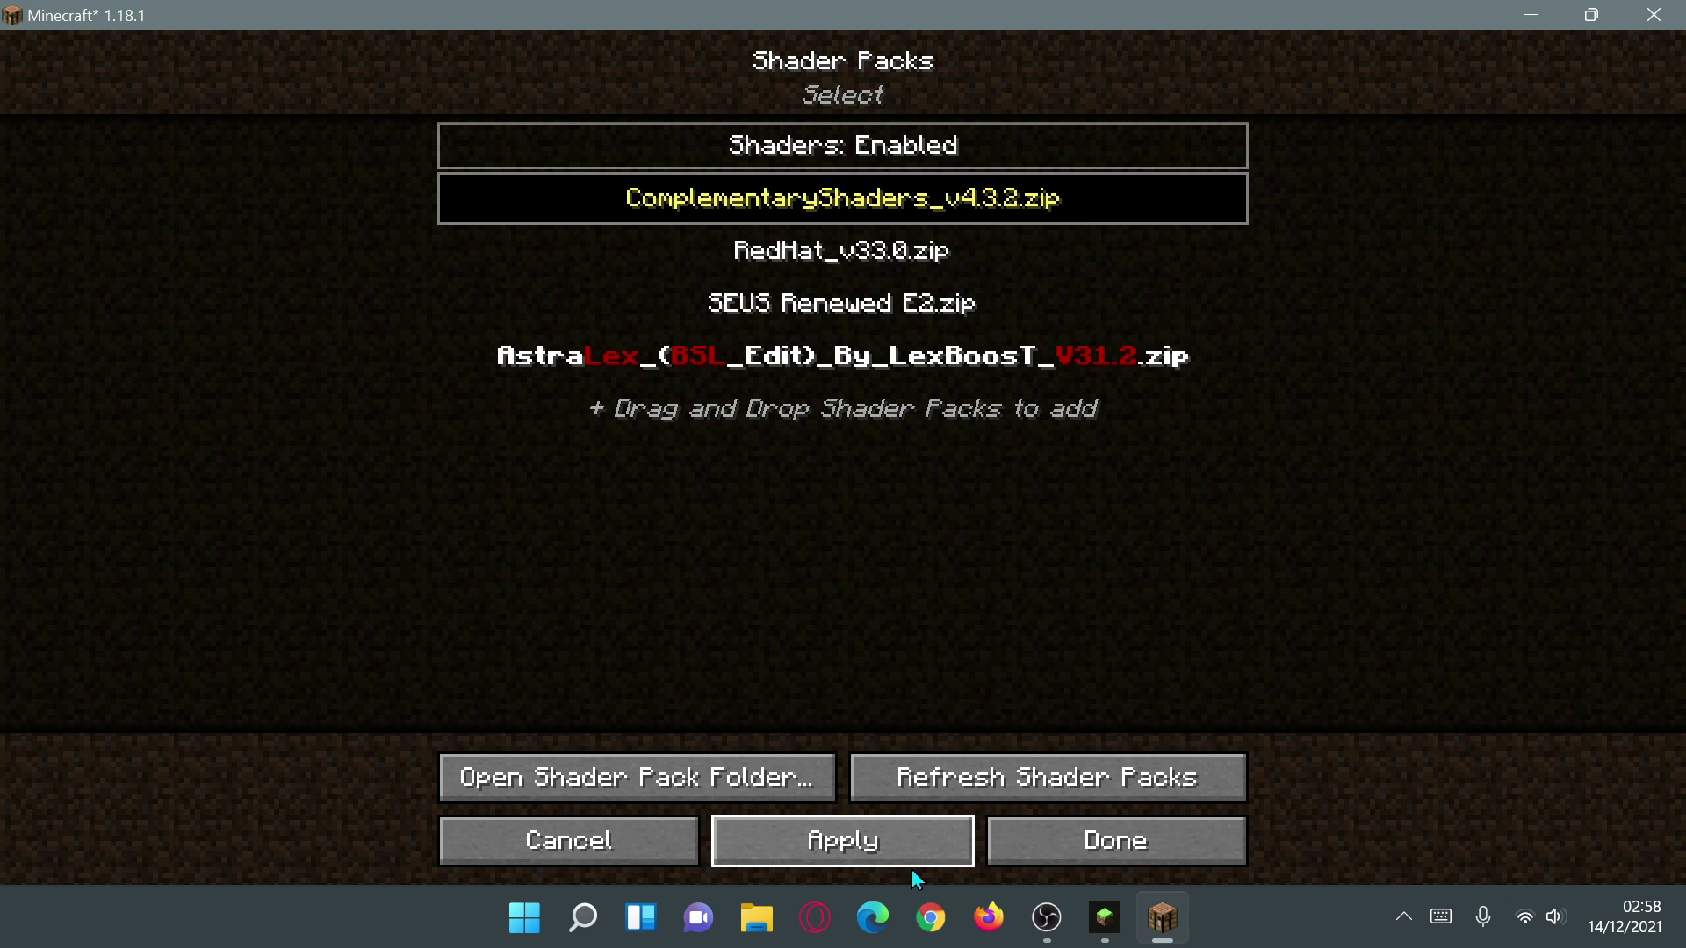
left_click(1161, 837)
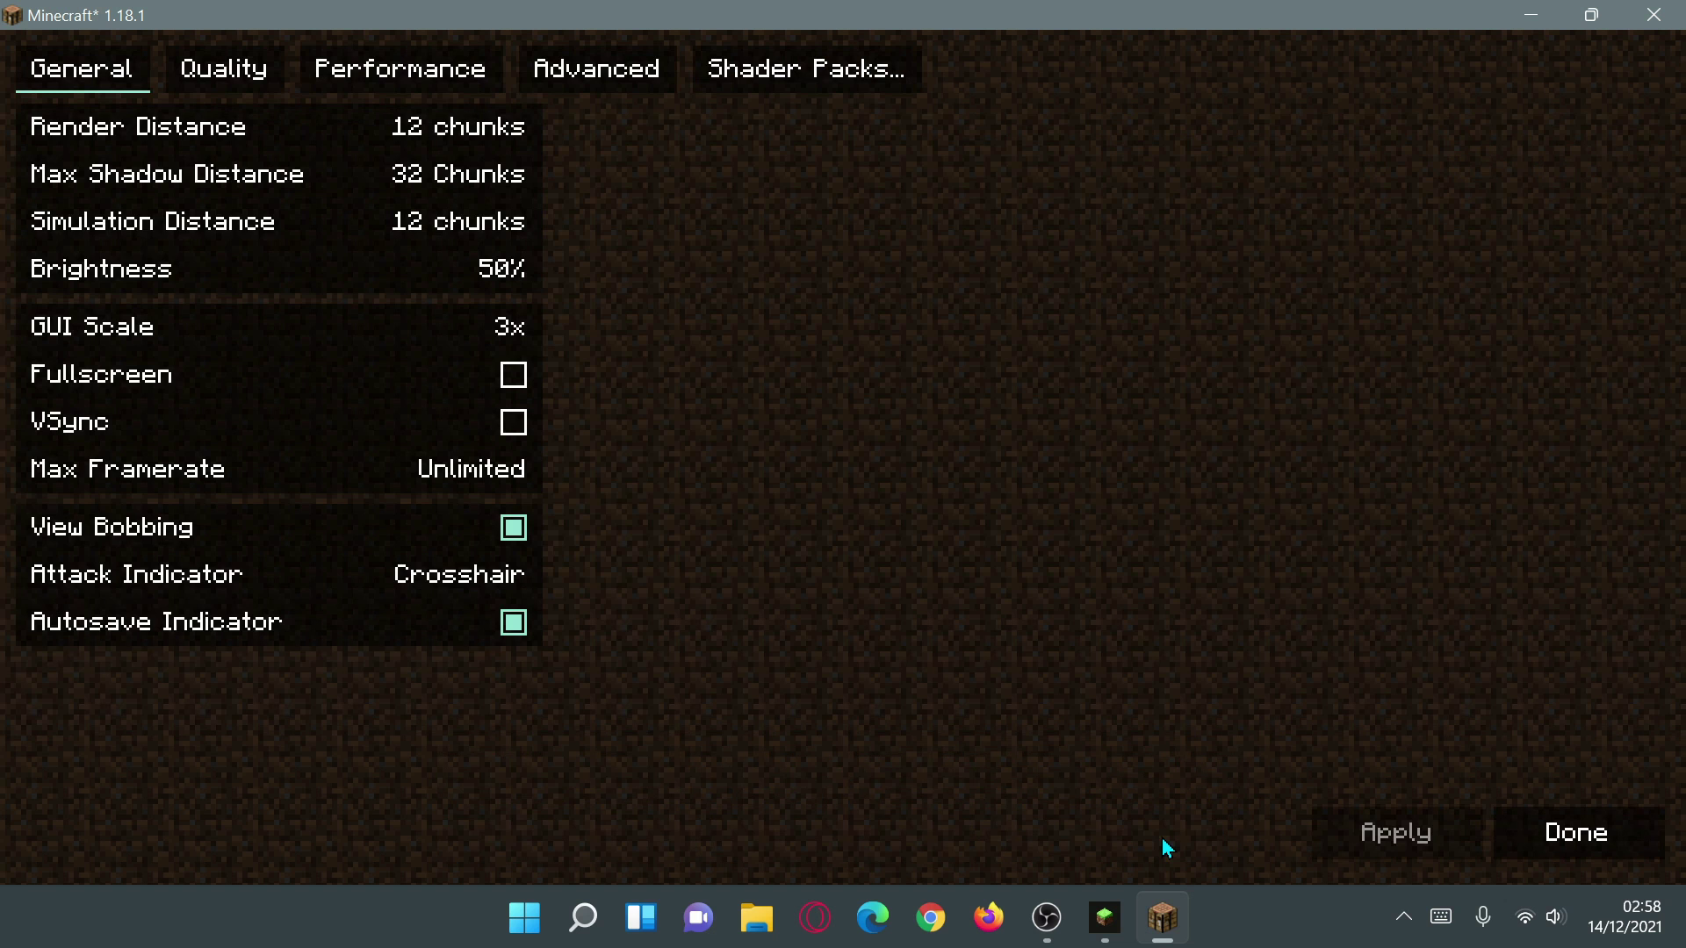
left_click(1563, 839)
left_click(904, 656)
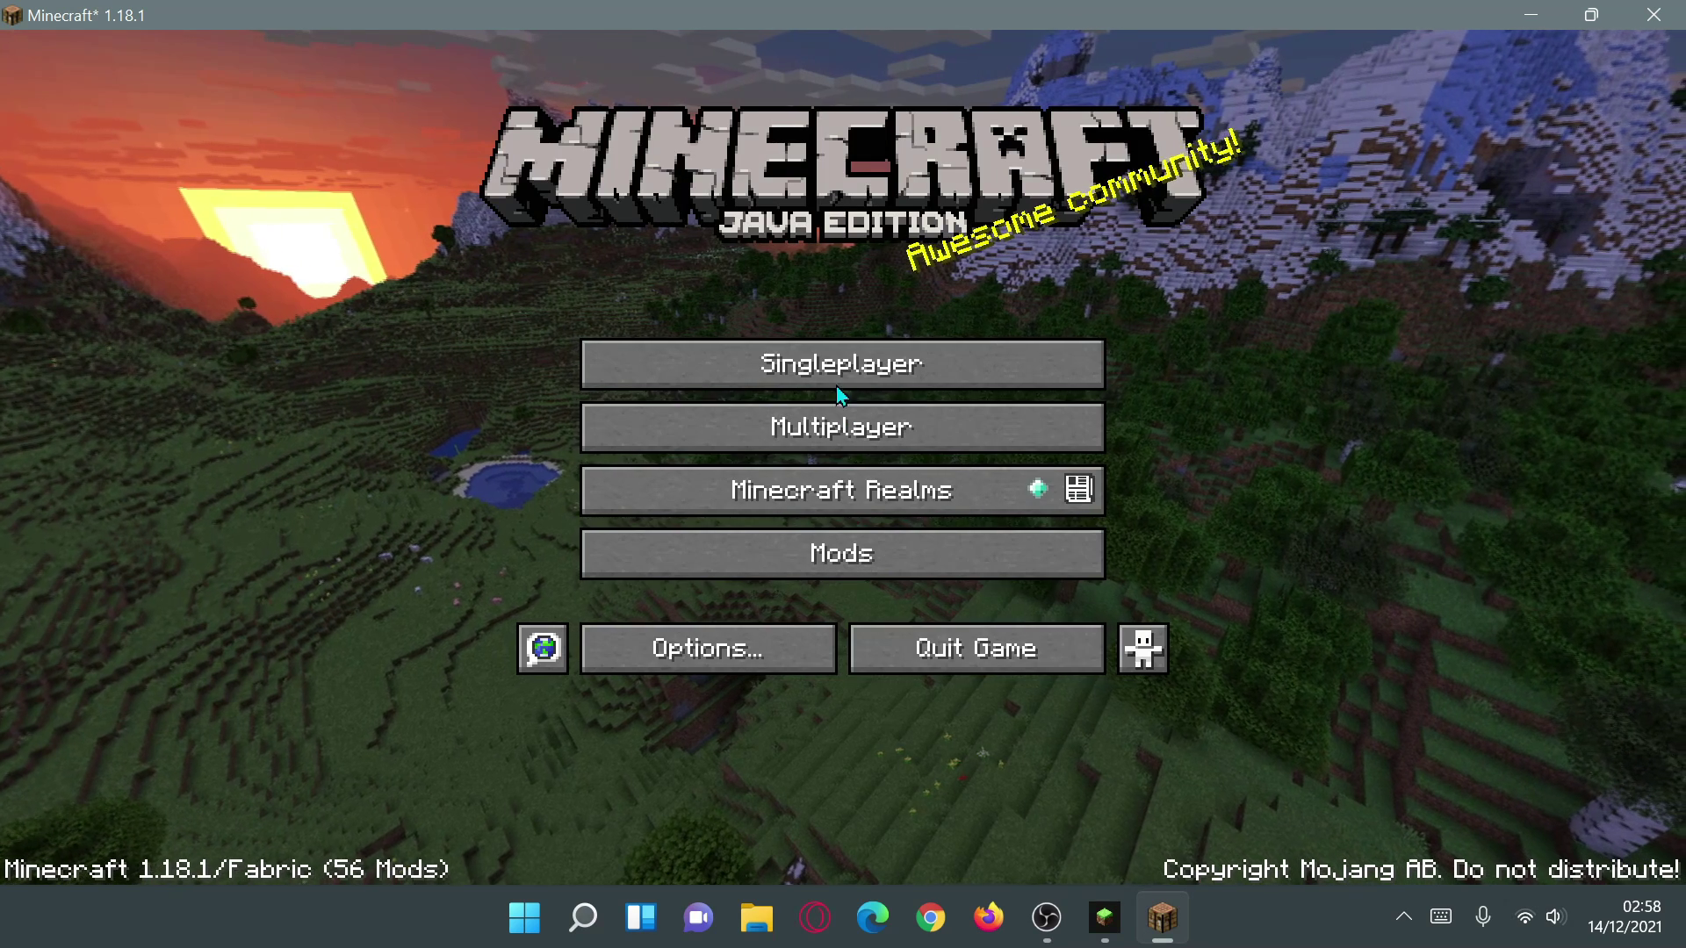
Step: Start a new singleplayer world with the game mode set to Creative
left_click(838, 380)
left_click(1019, 773)
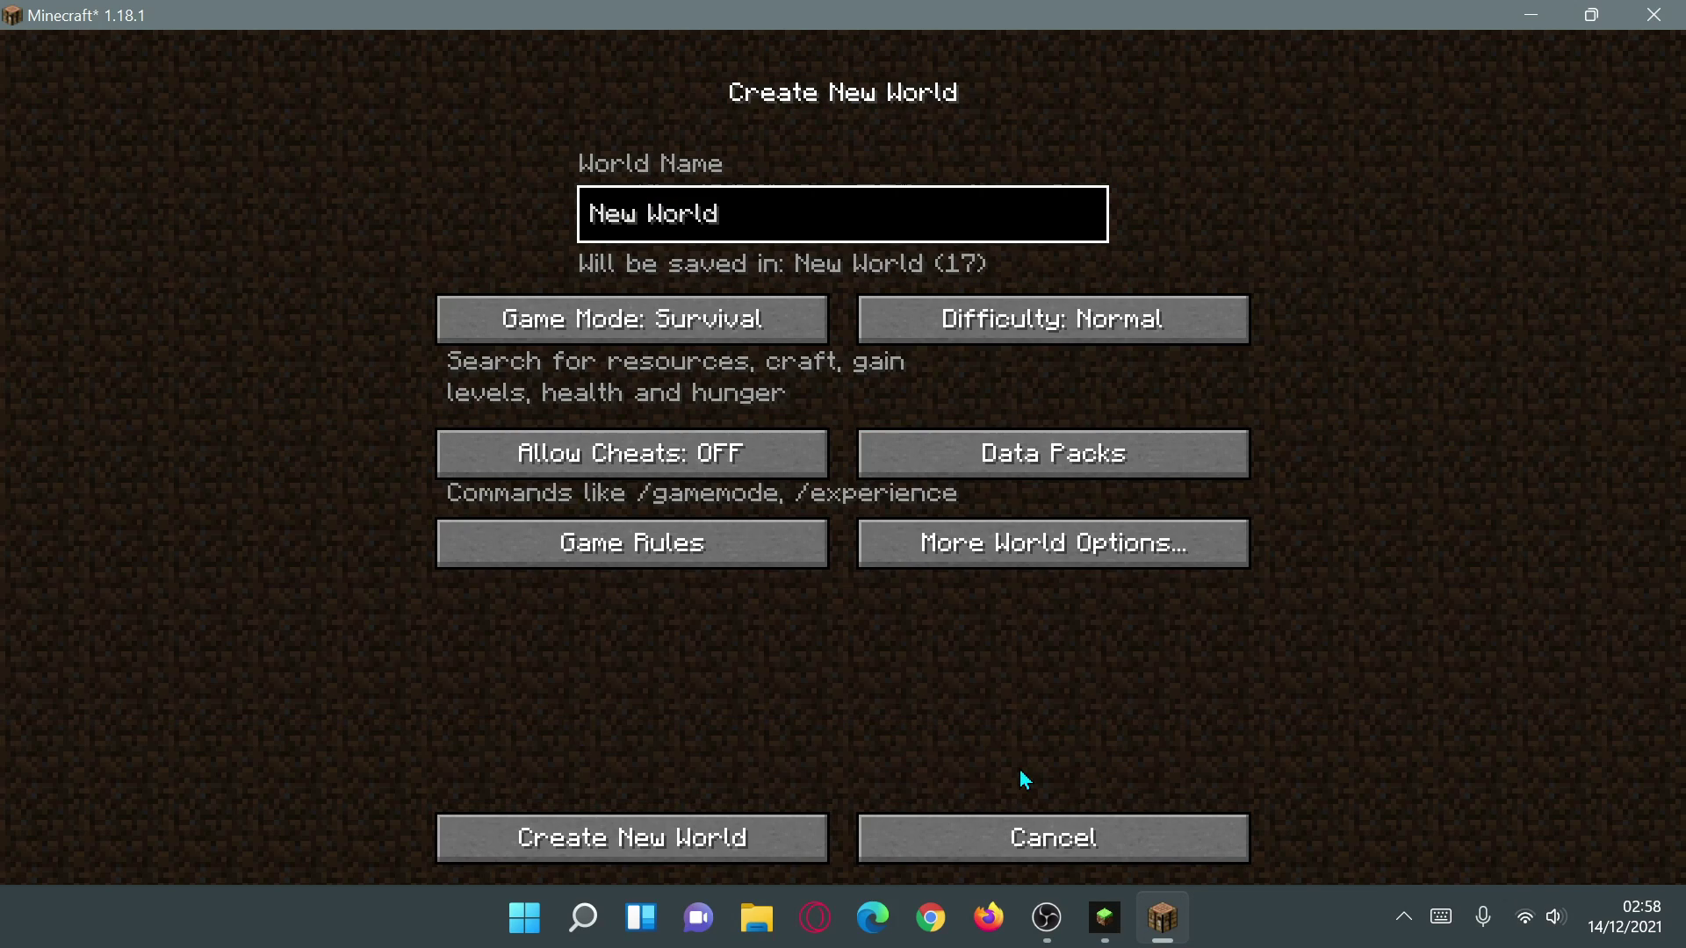
left_click(750, 321)
left_click(751, 322)
Step: Create the world and walk past the birch tree and tall grass into the flower meadow
left_click(725, 844)
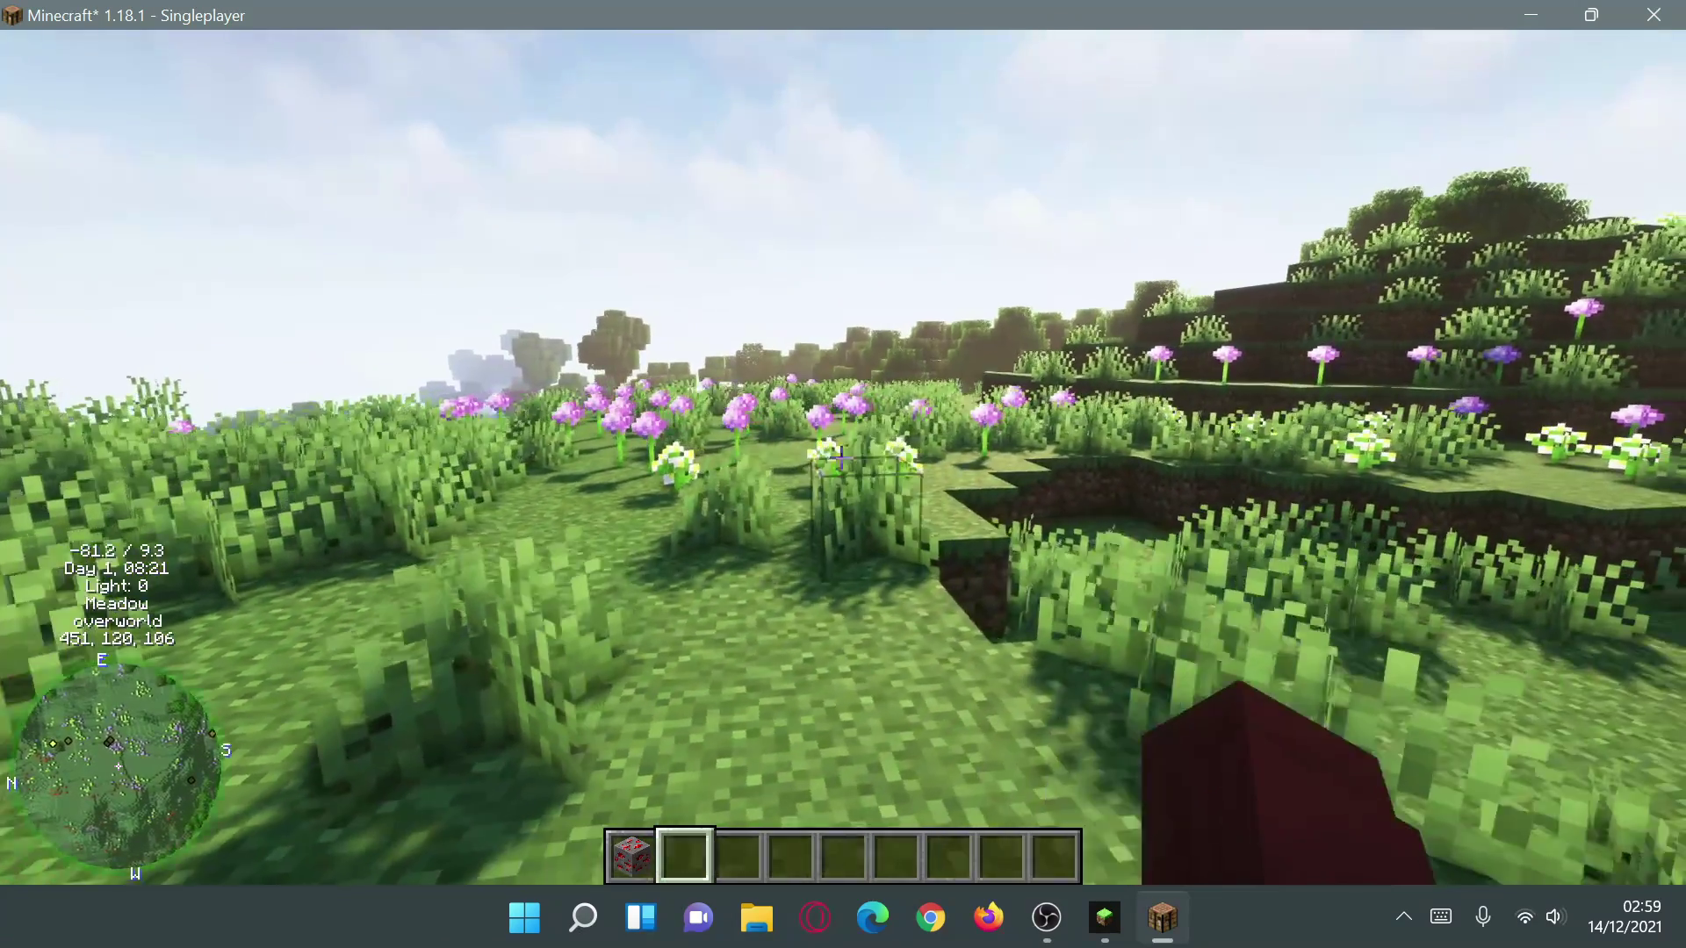
key("w")
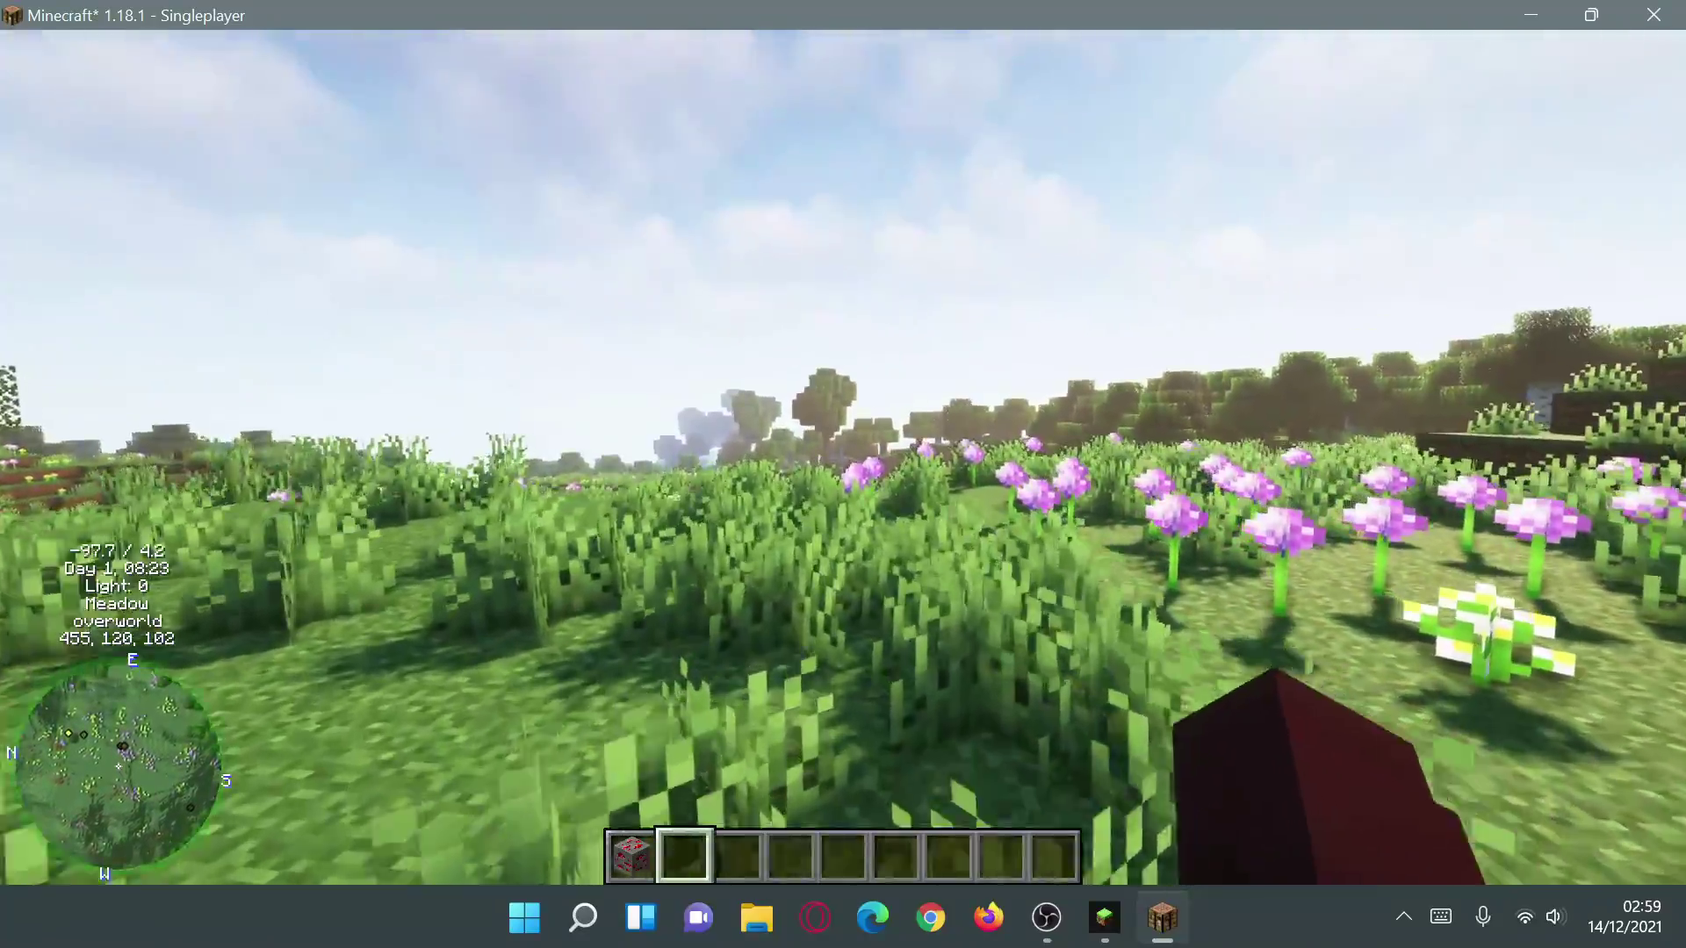
key("w")
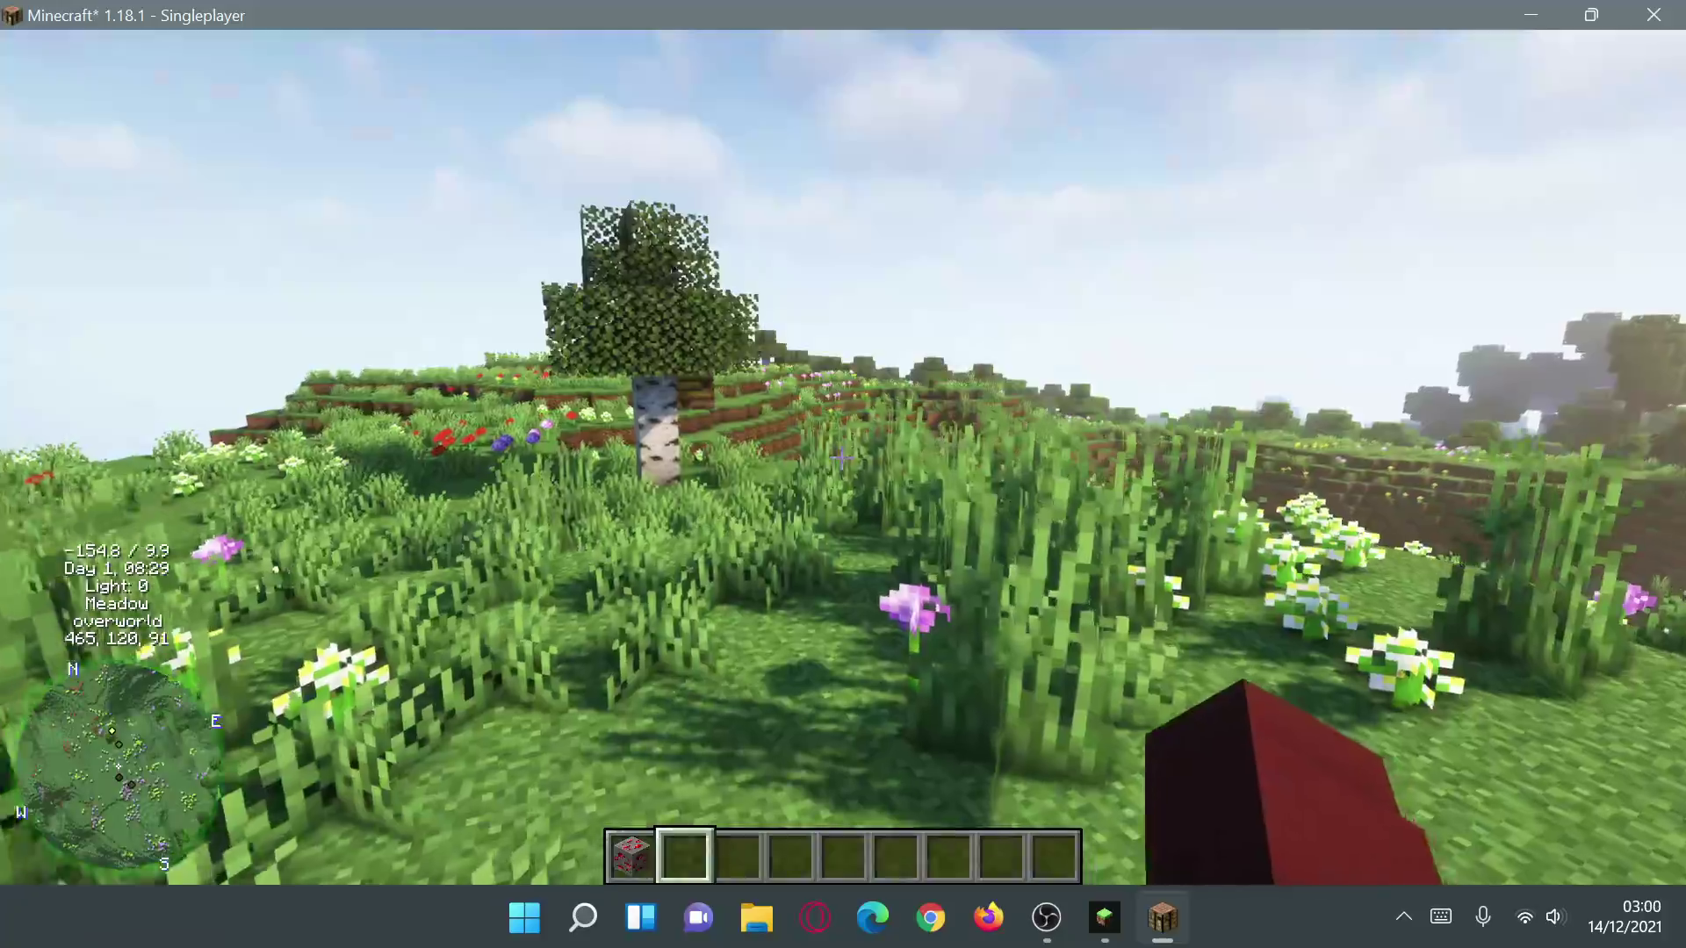
key("w")
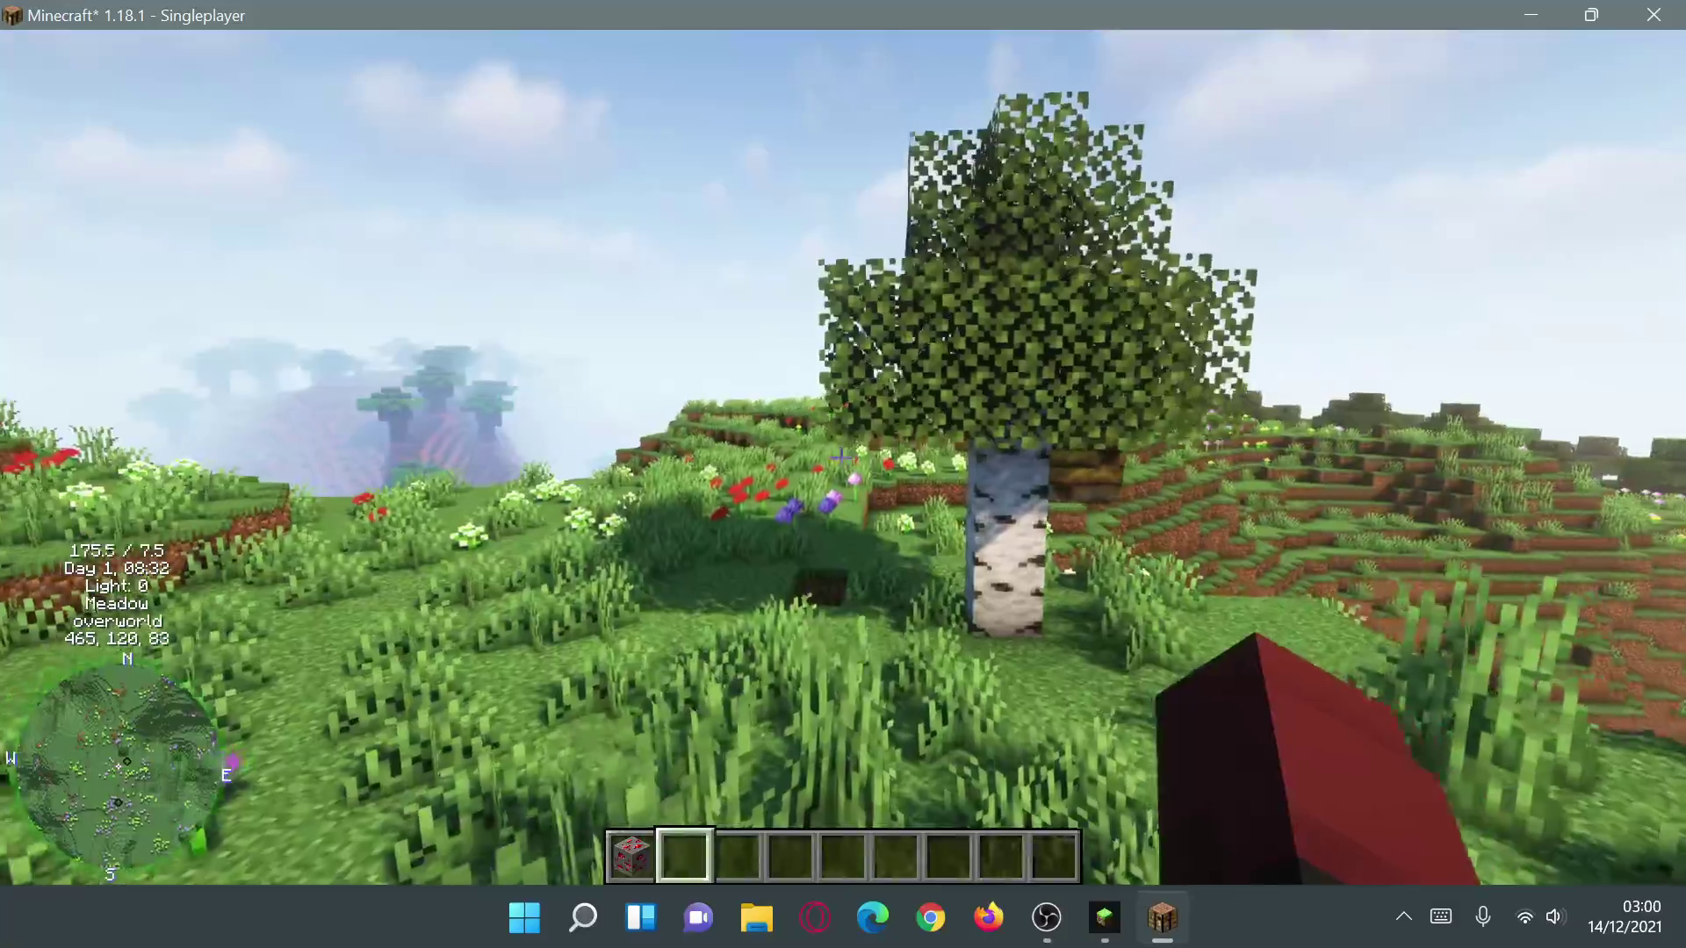
key("w")
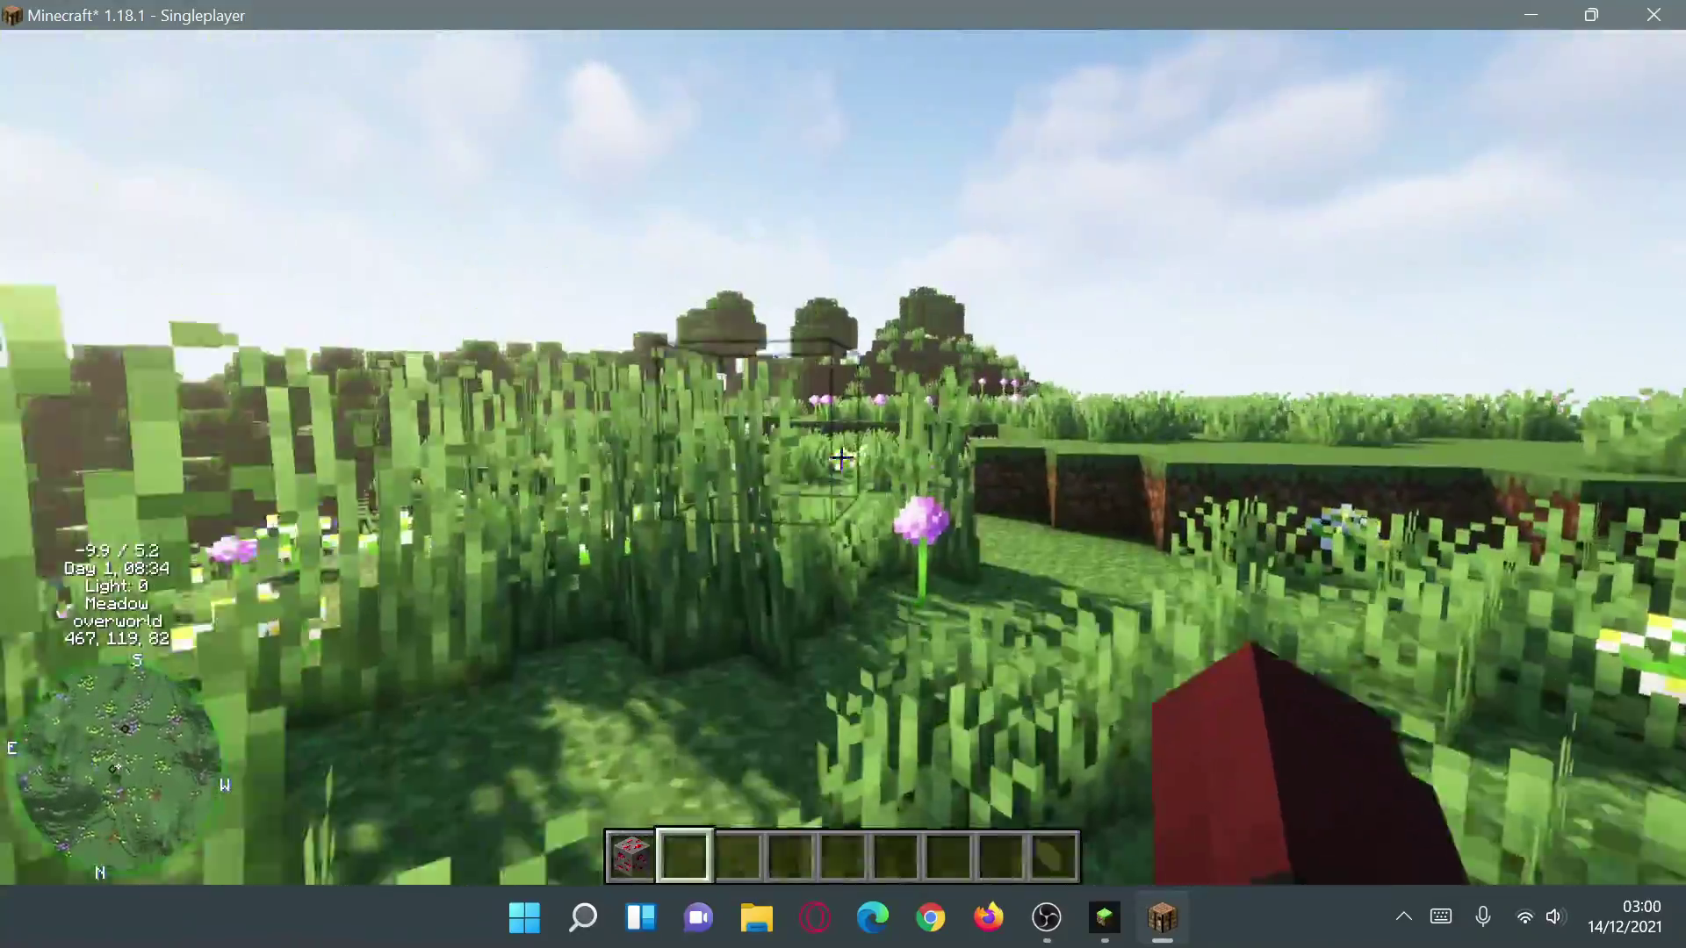
key("w")
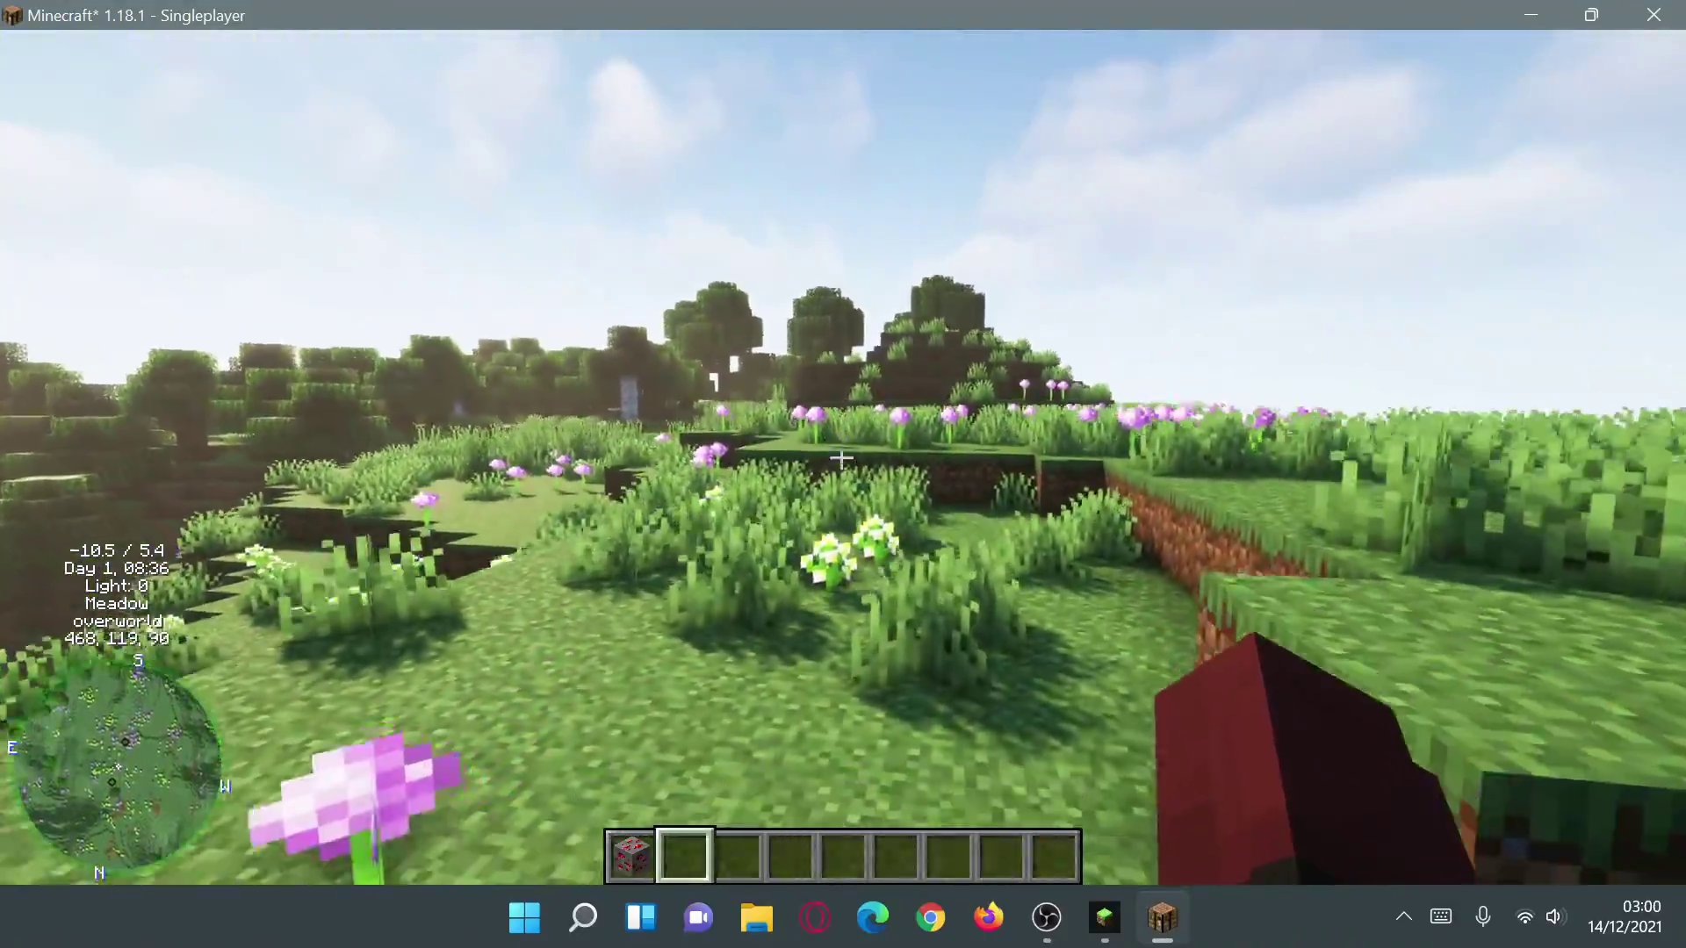
key("w")
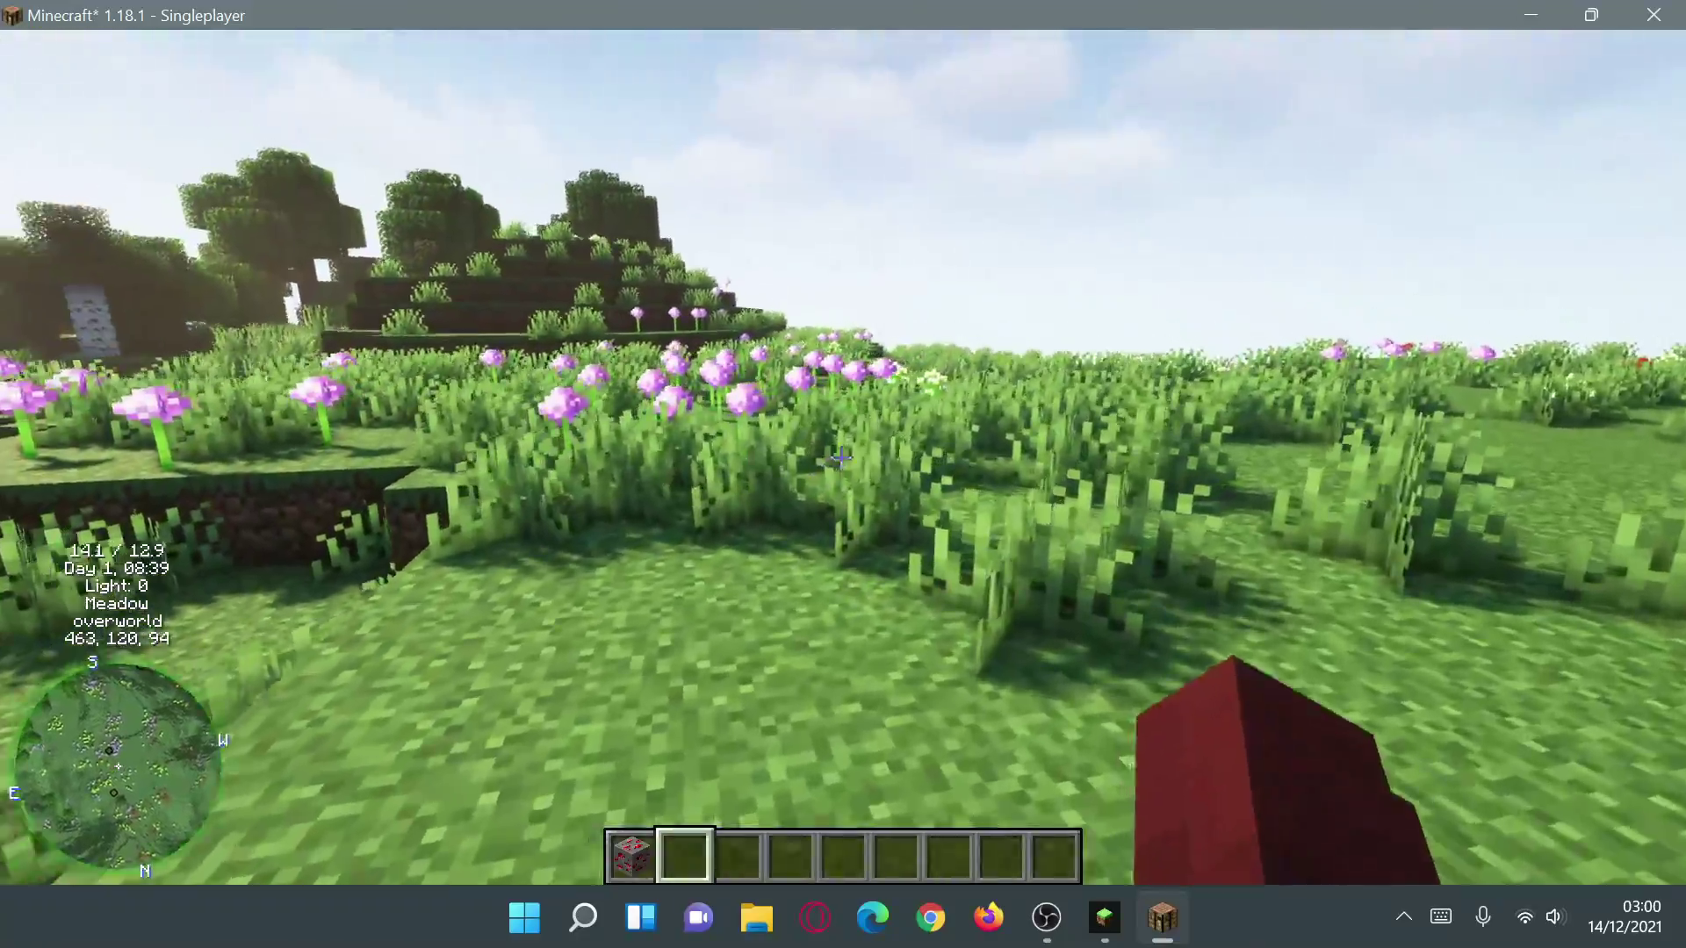
key("w")
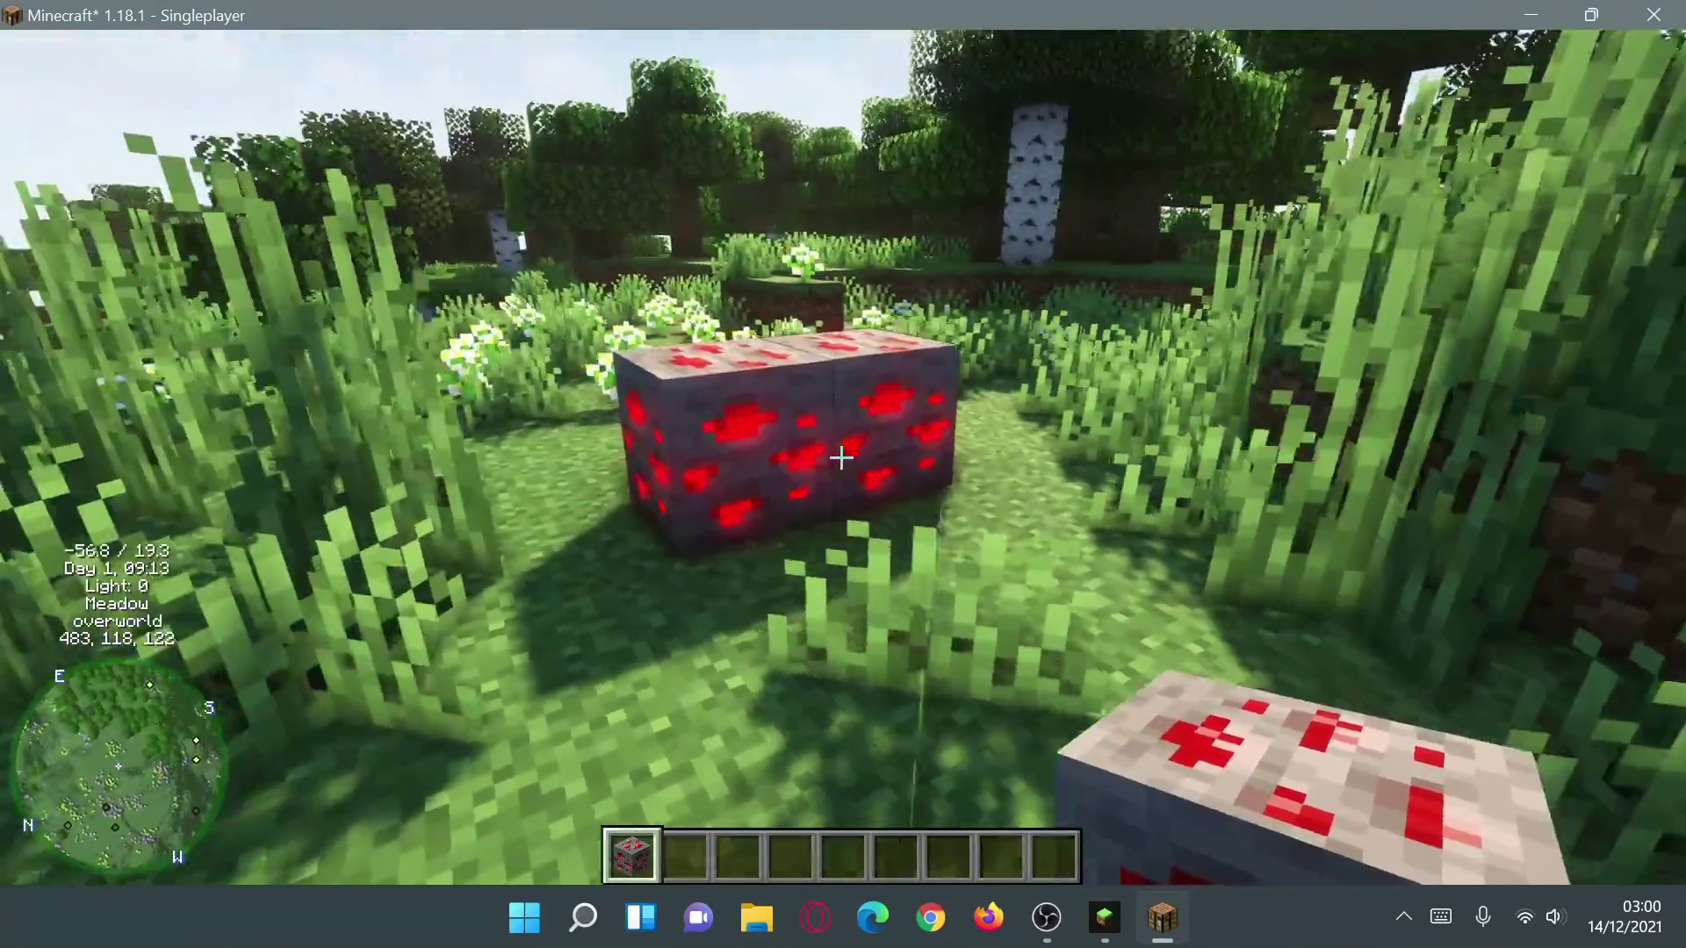
Step: Run the /time set night command from chat
key("Down")
key("Down")
key("Down")
key("Down")
key("Down")
key("Down")
key("Tab")
key("Down")
key("Down")
key("Tab")
key("Down")
key("Return")
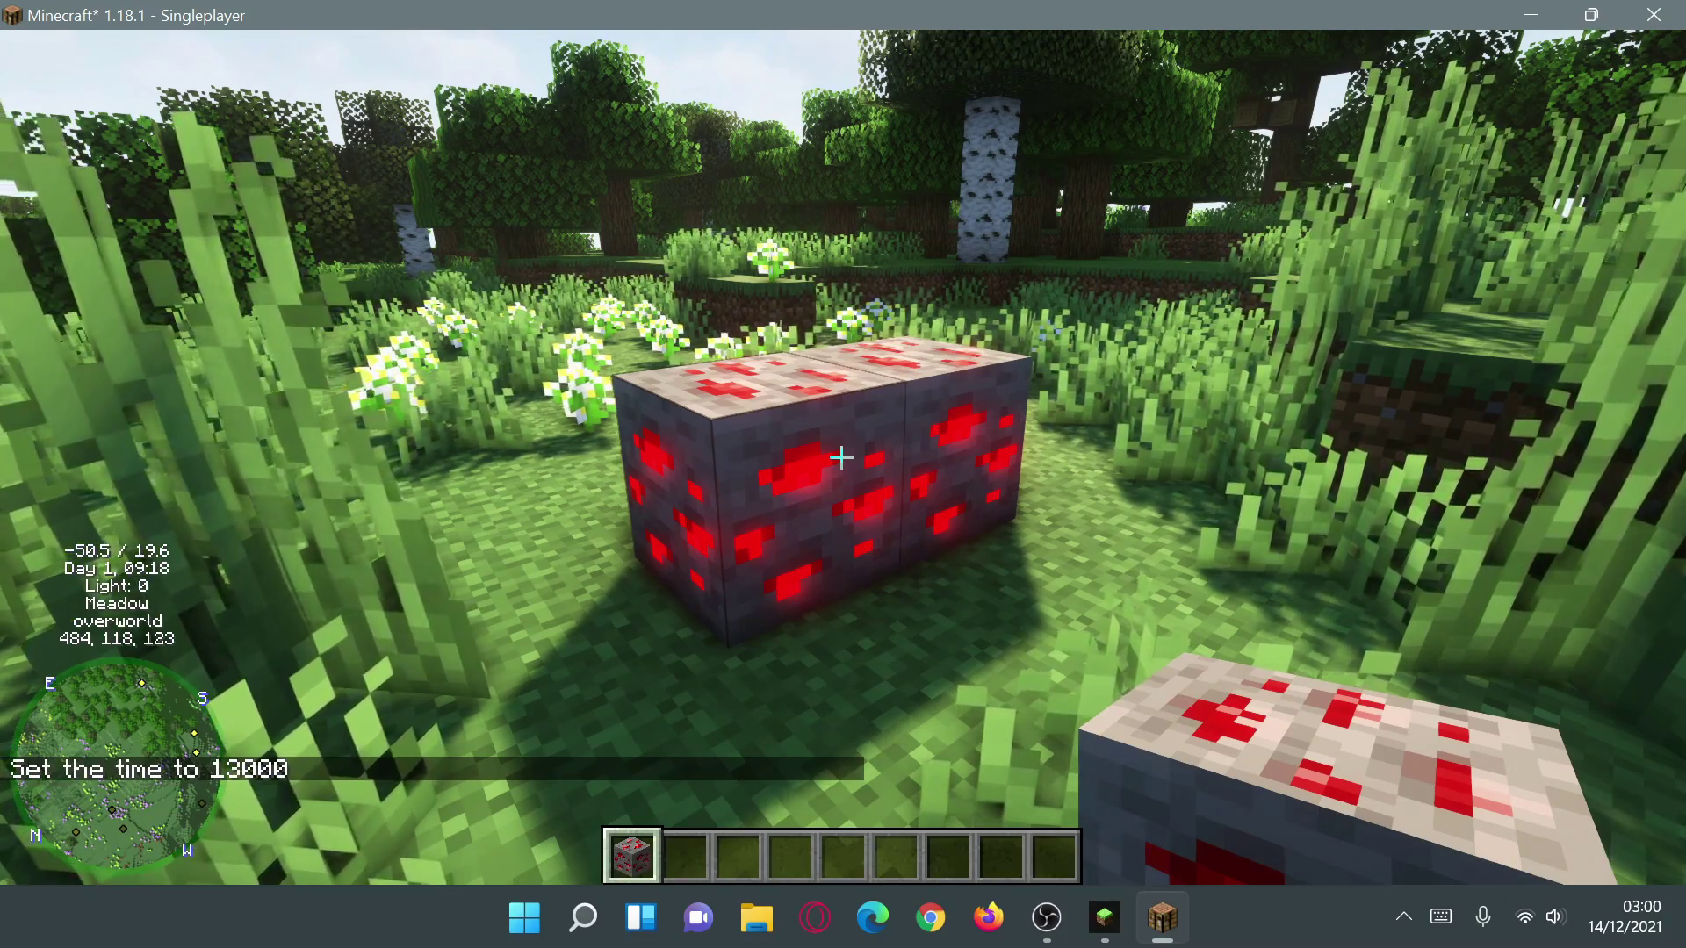
Step: Move away from the redstone ore and turn back to view it at night
key("s")
key("w")
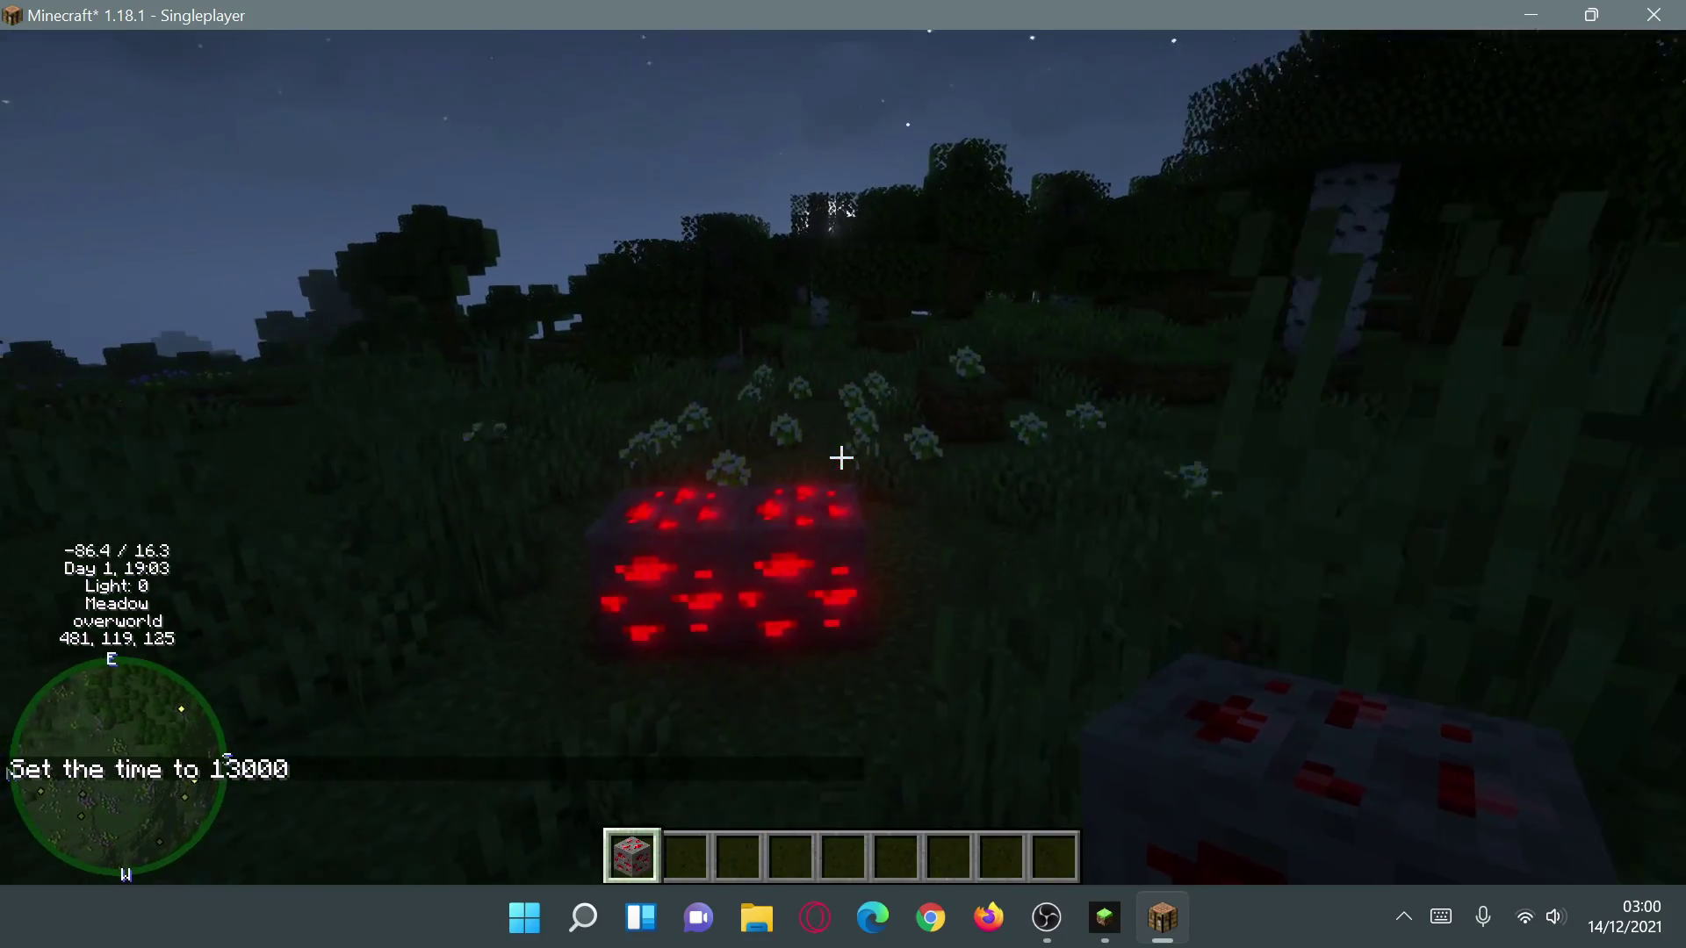
key("d")
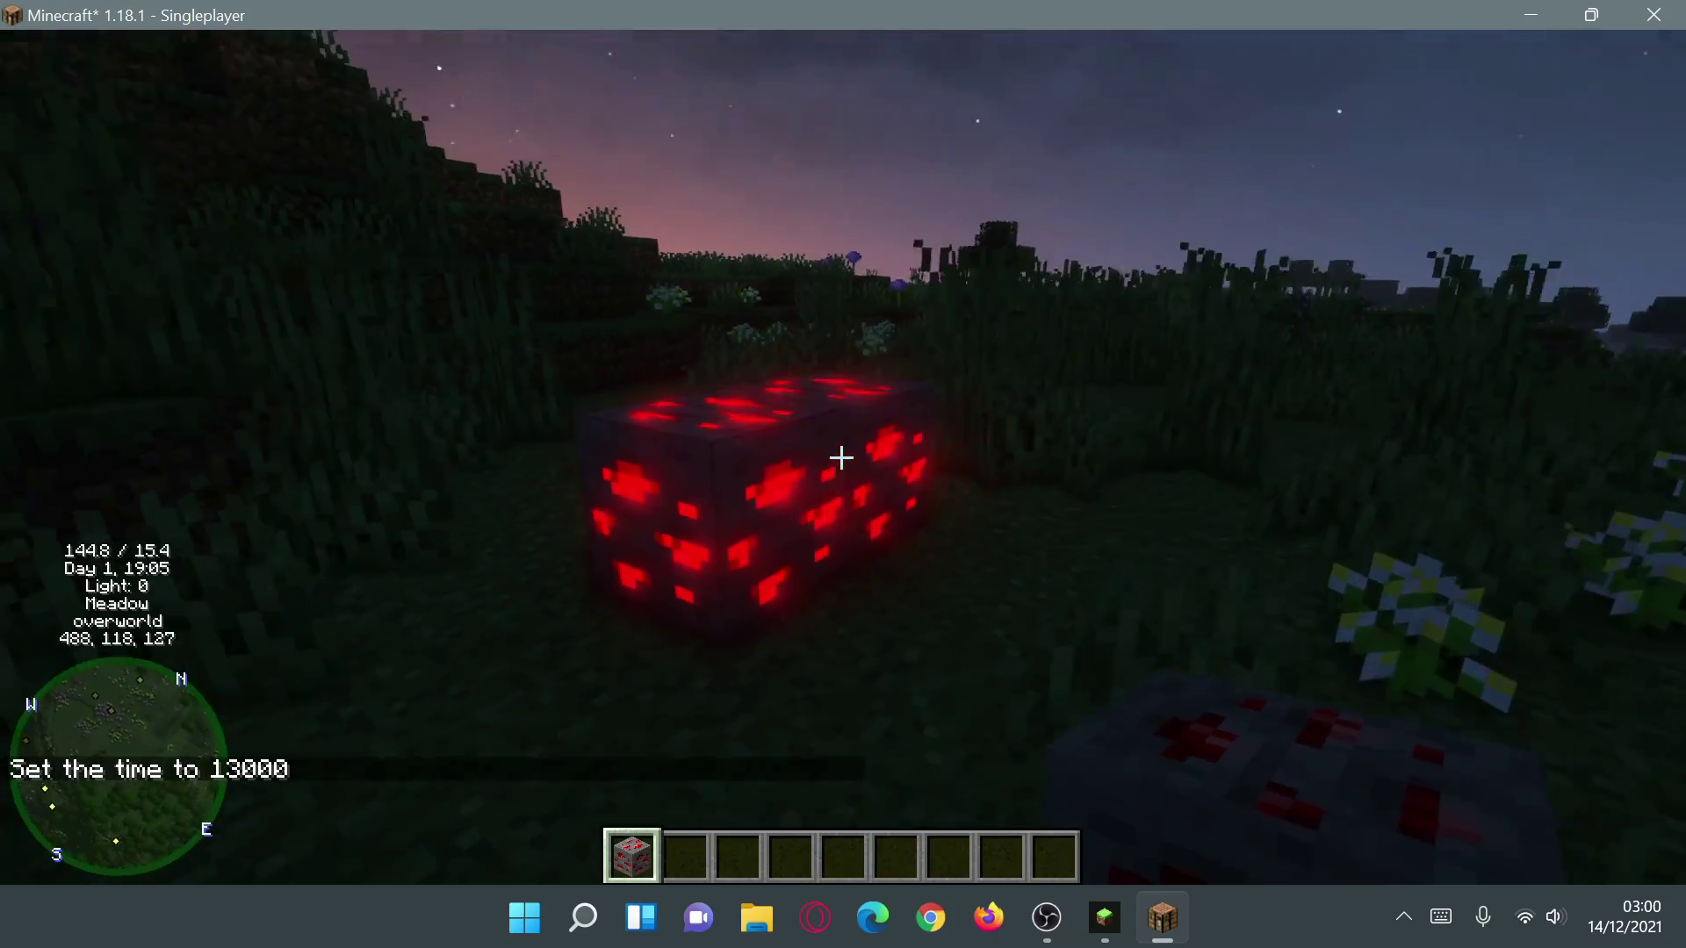
key("s")
key("a")
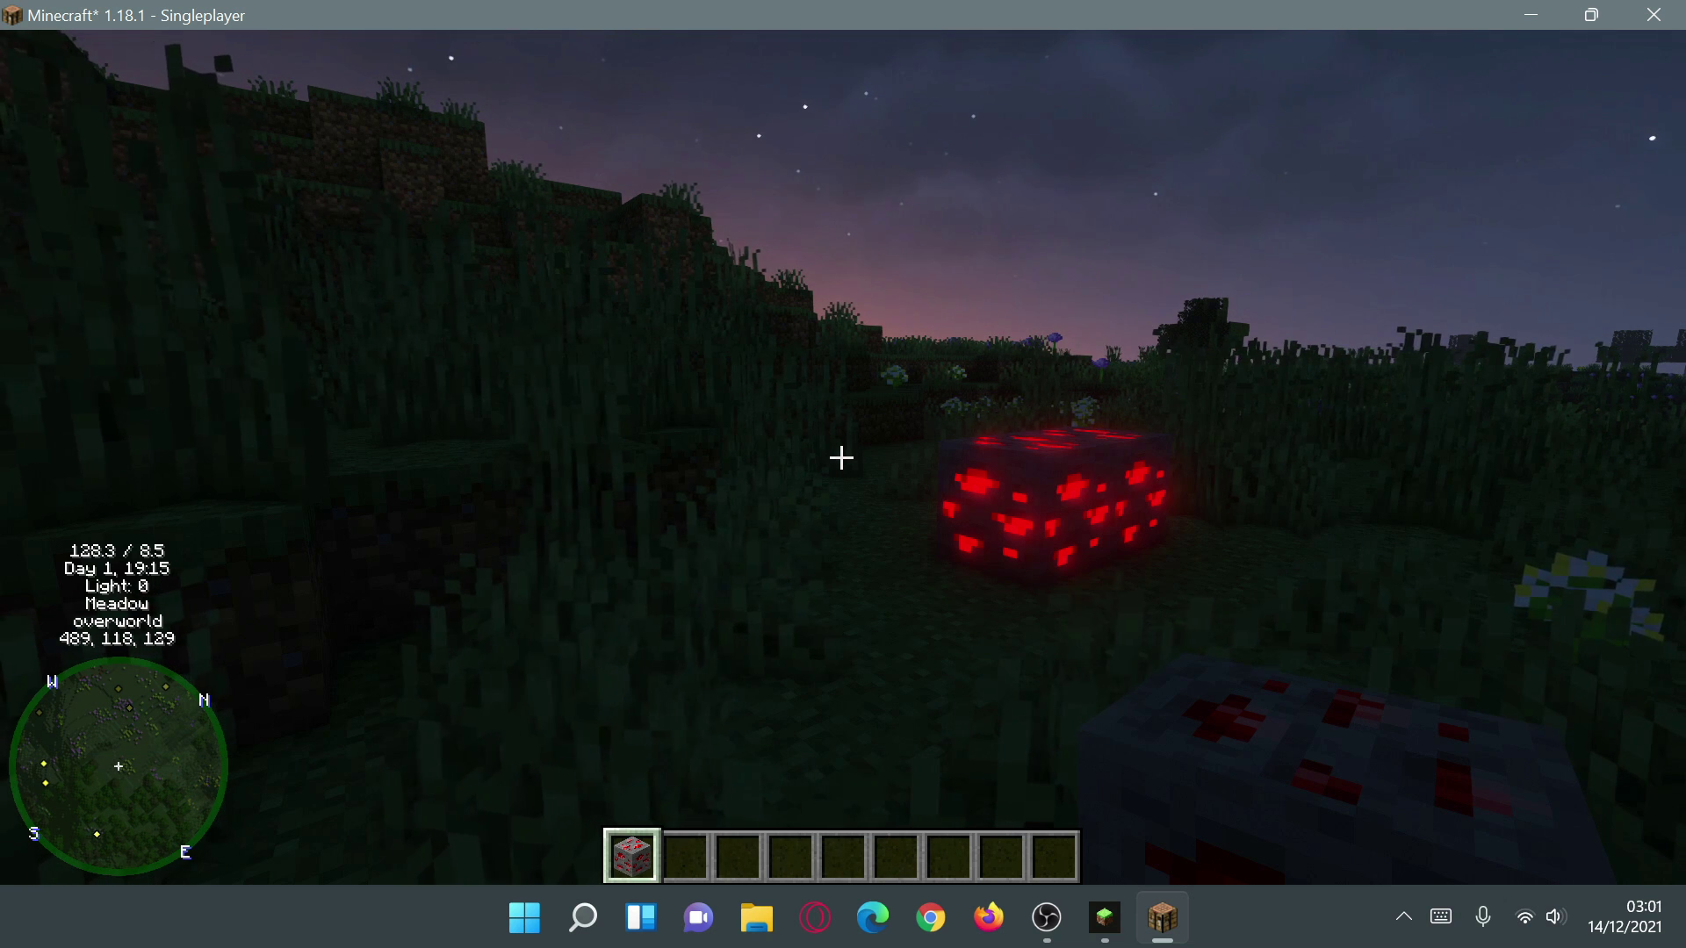
key("a")
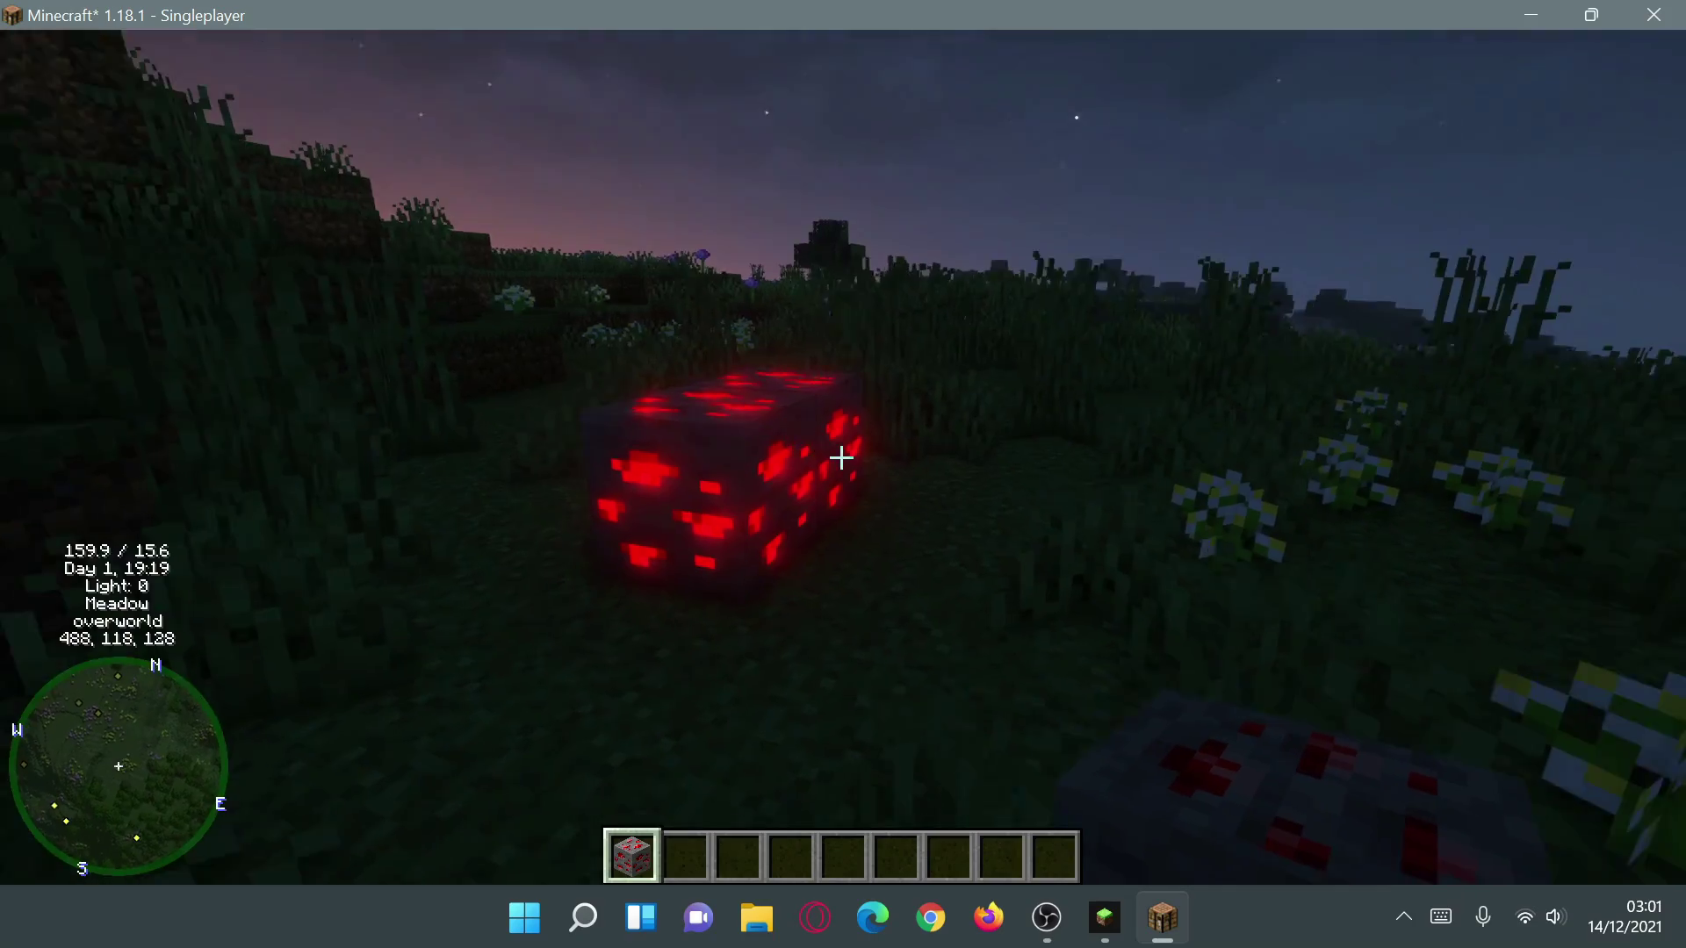
Step: Approach and circle the redstone ore to show its red glow under the shaders
key("w")
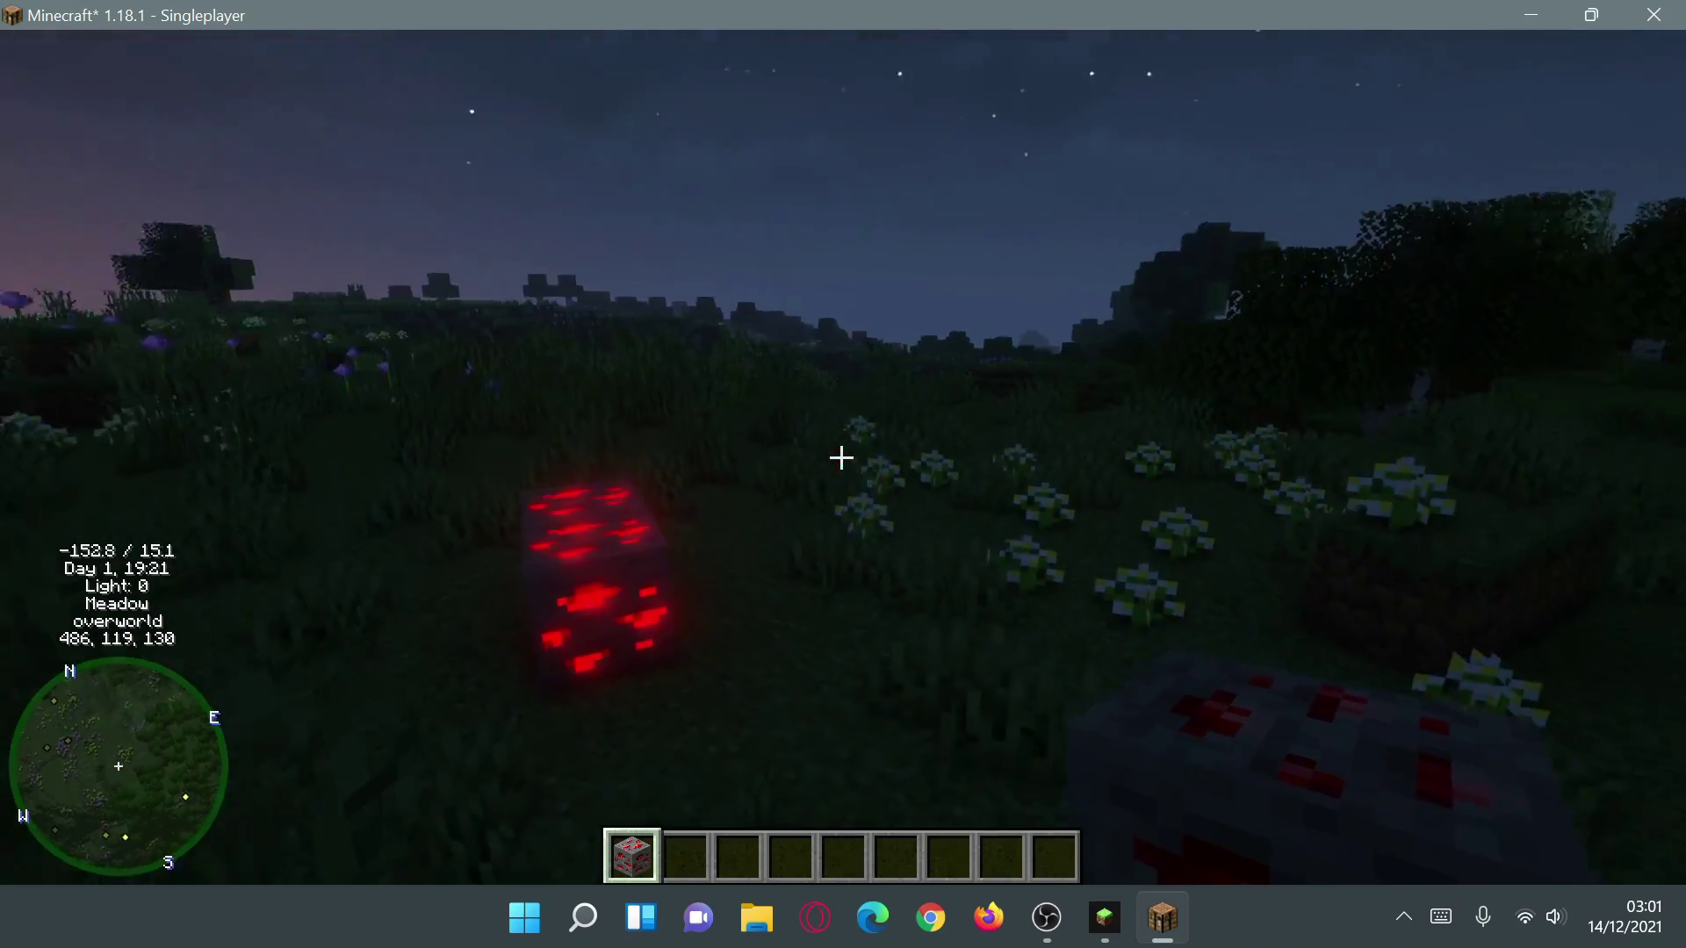
key("a")
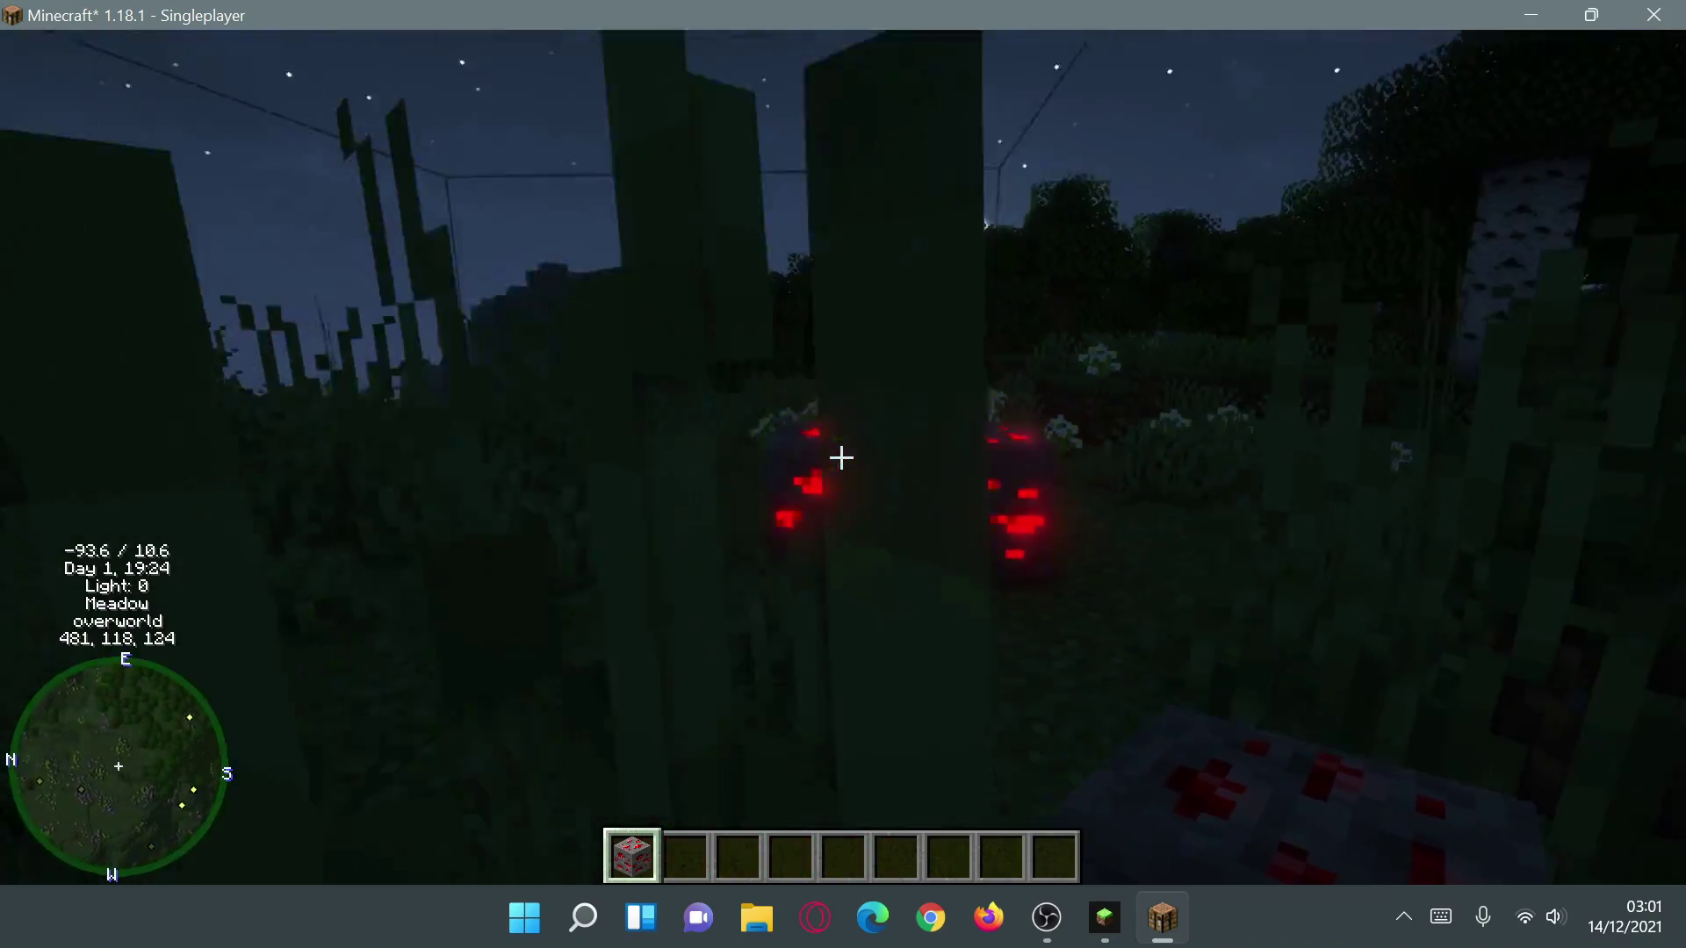
key("a")
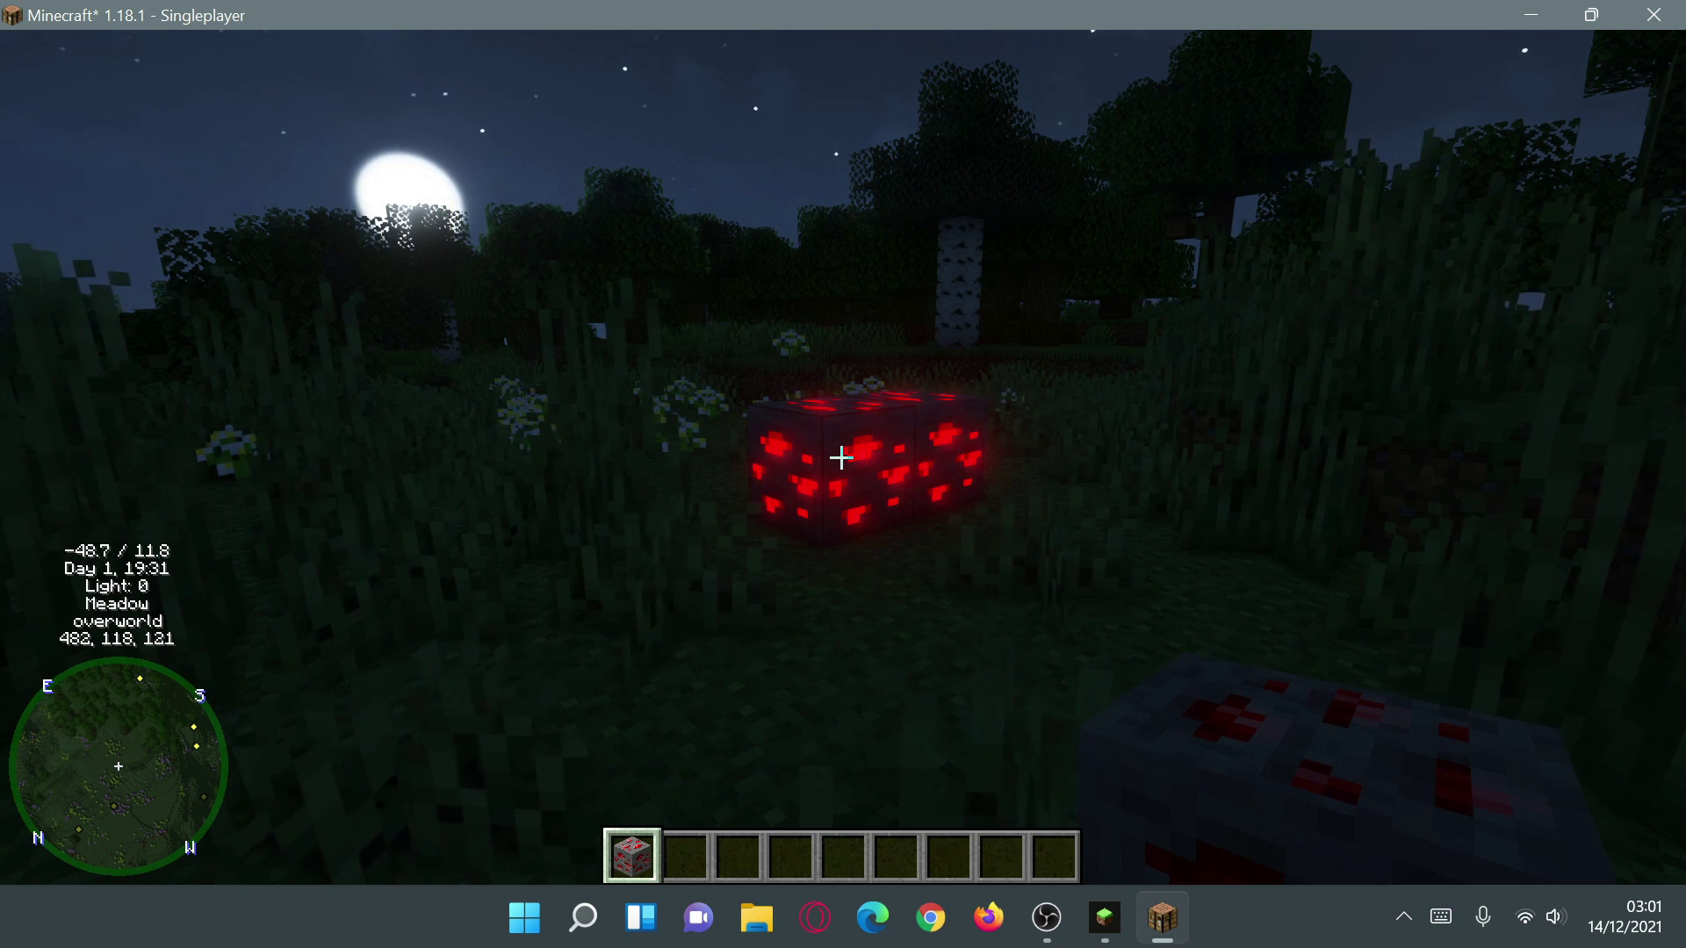
key("w")
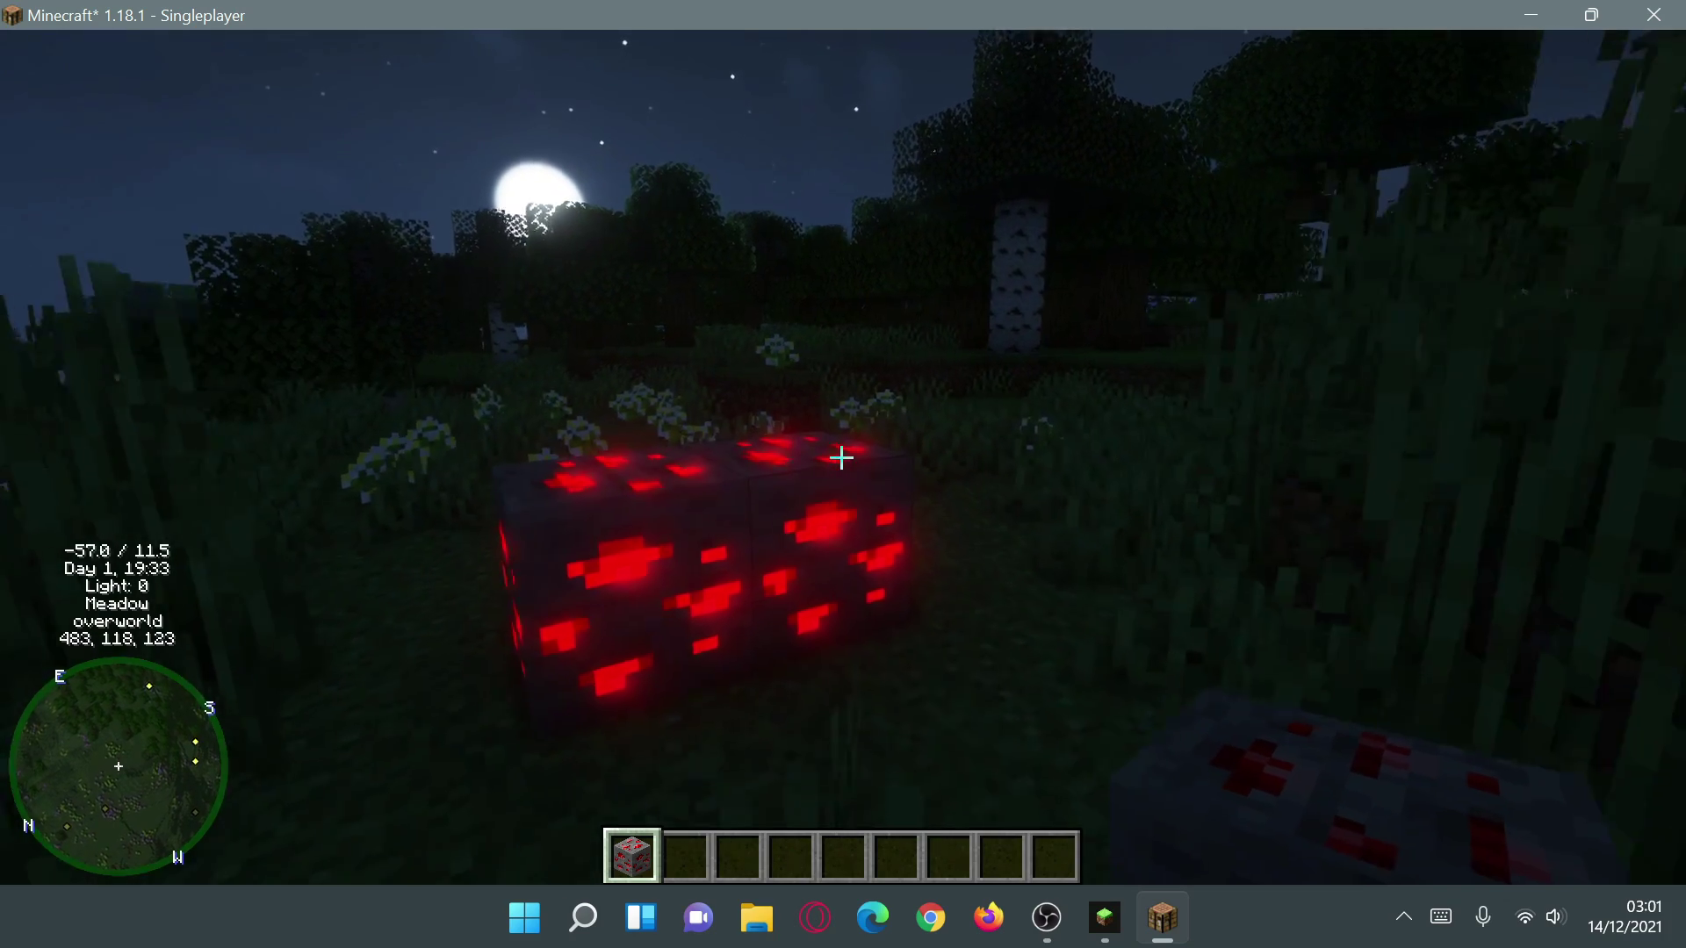
key("a")
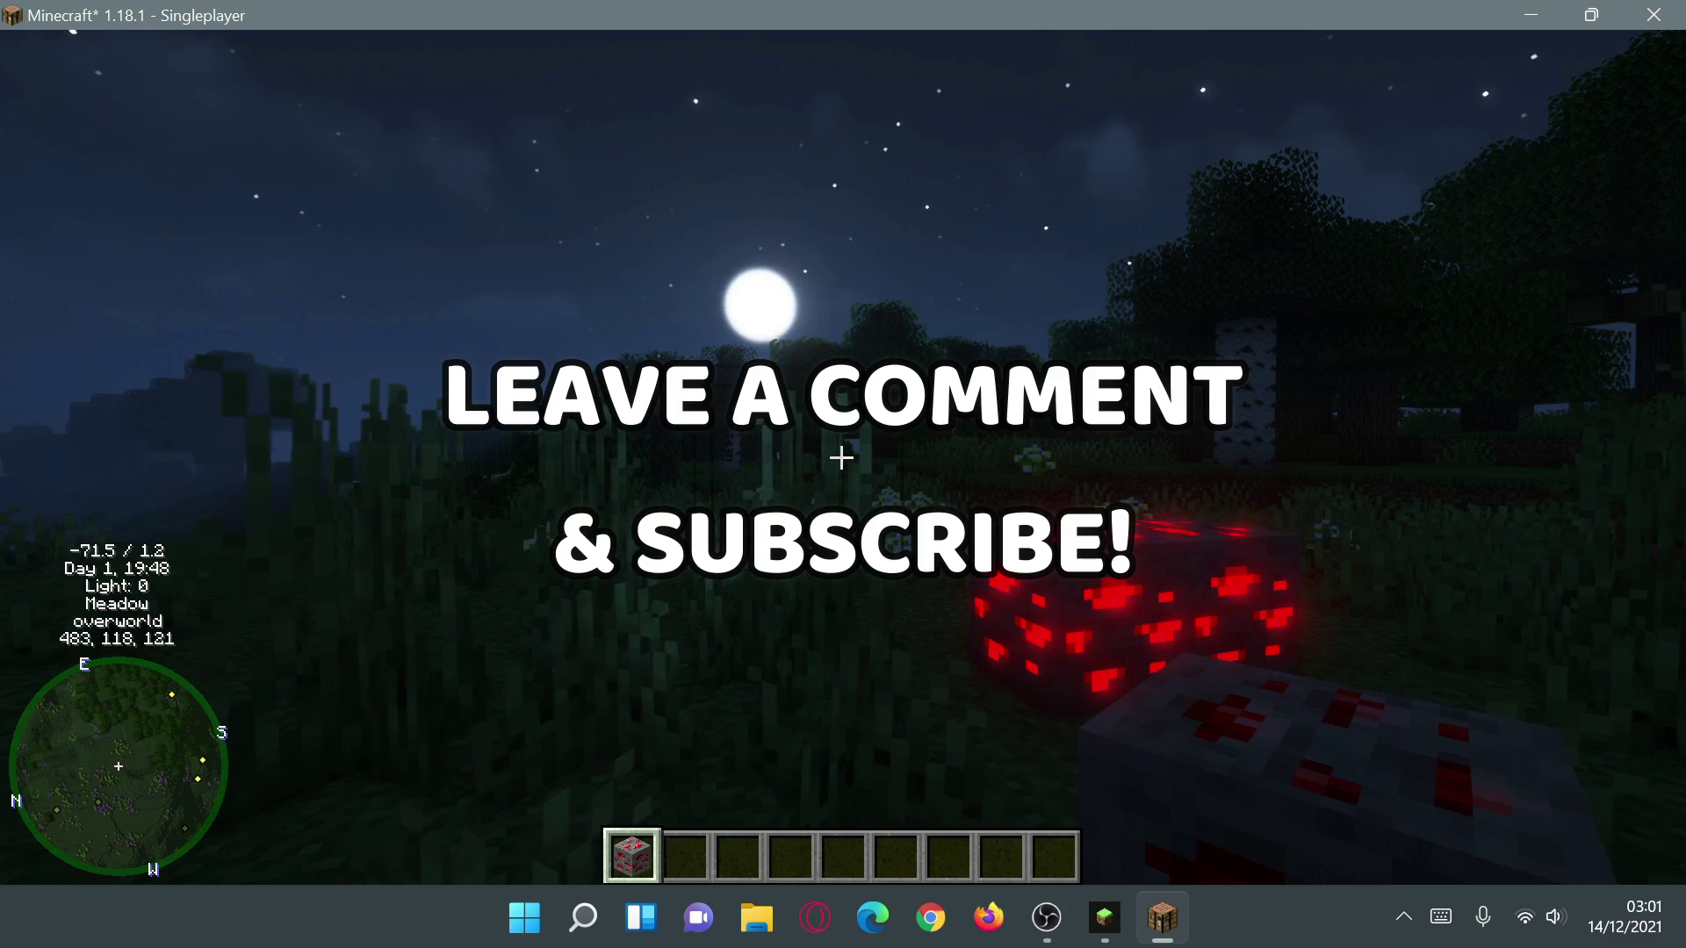
key("w")
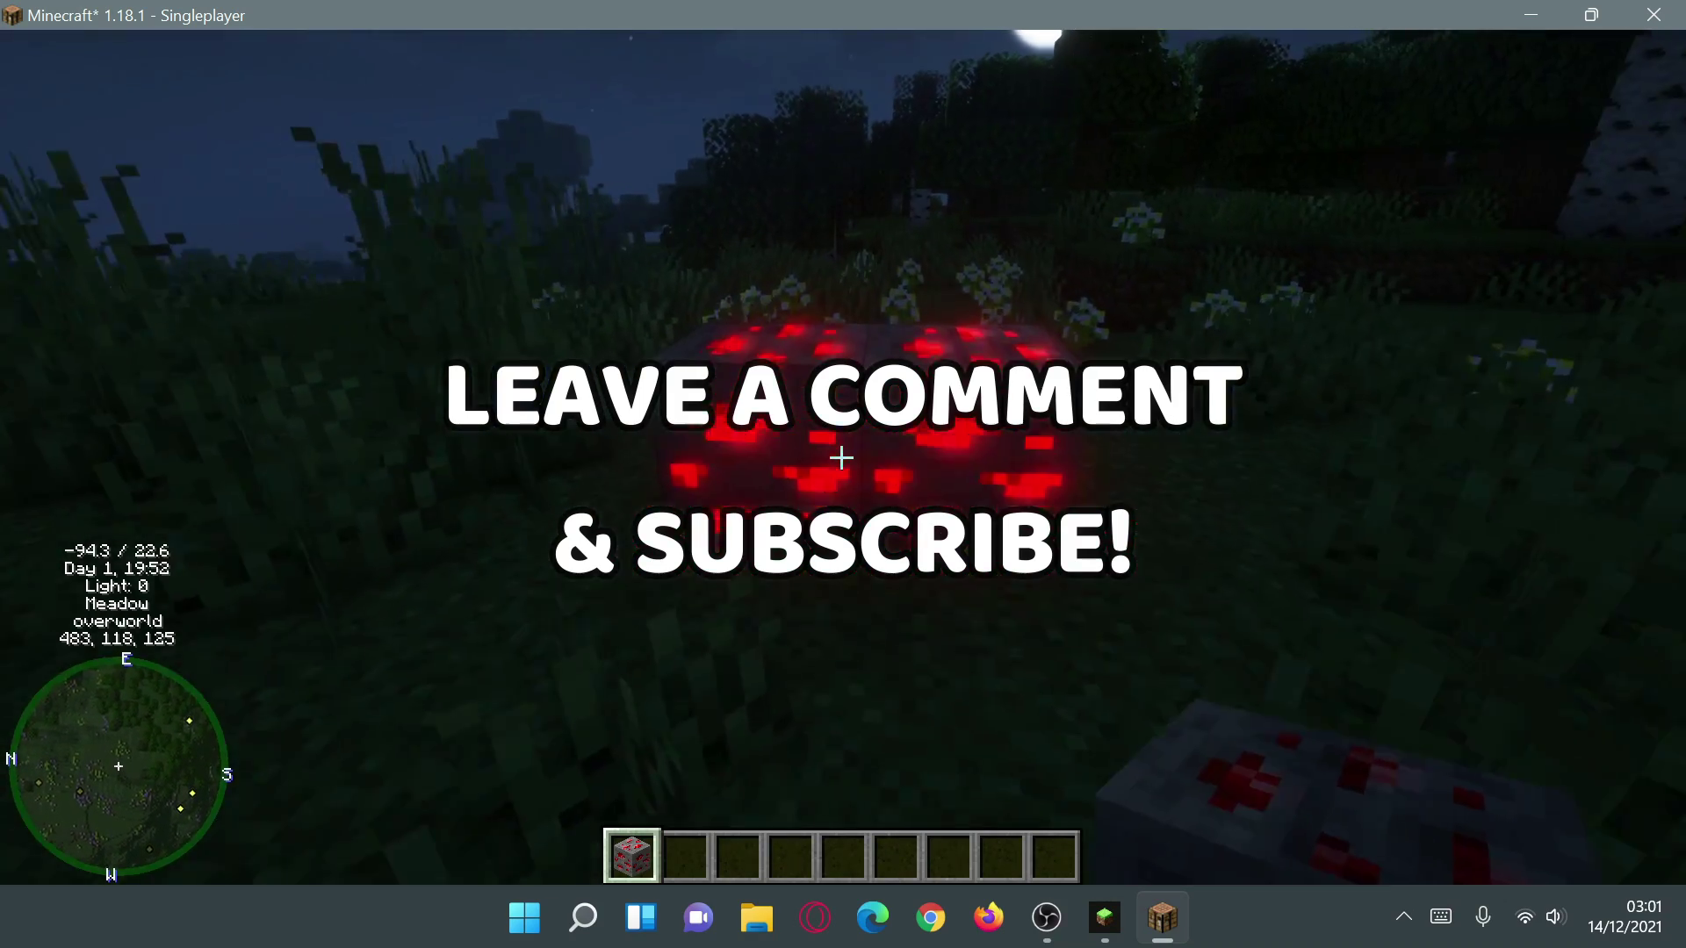
key("s")
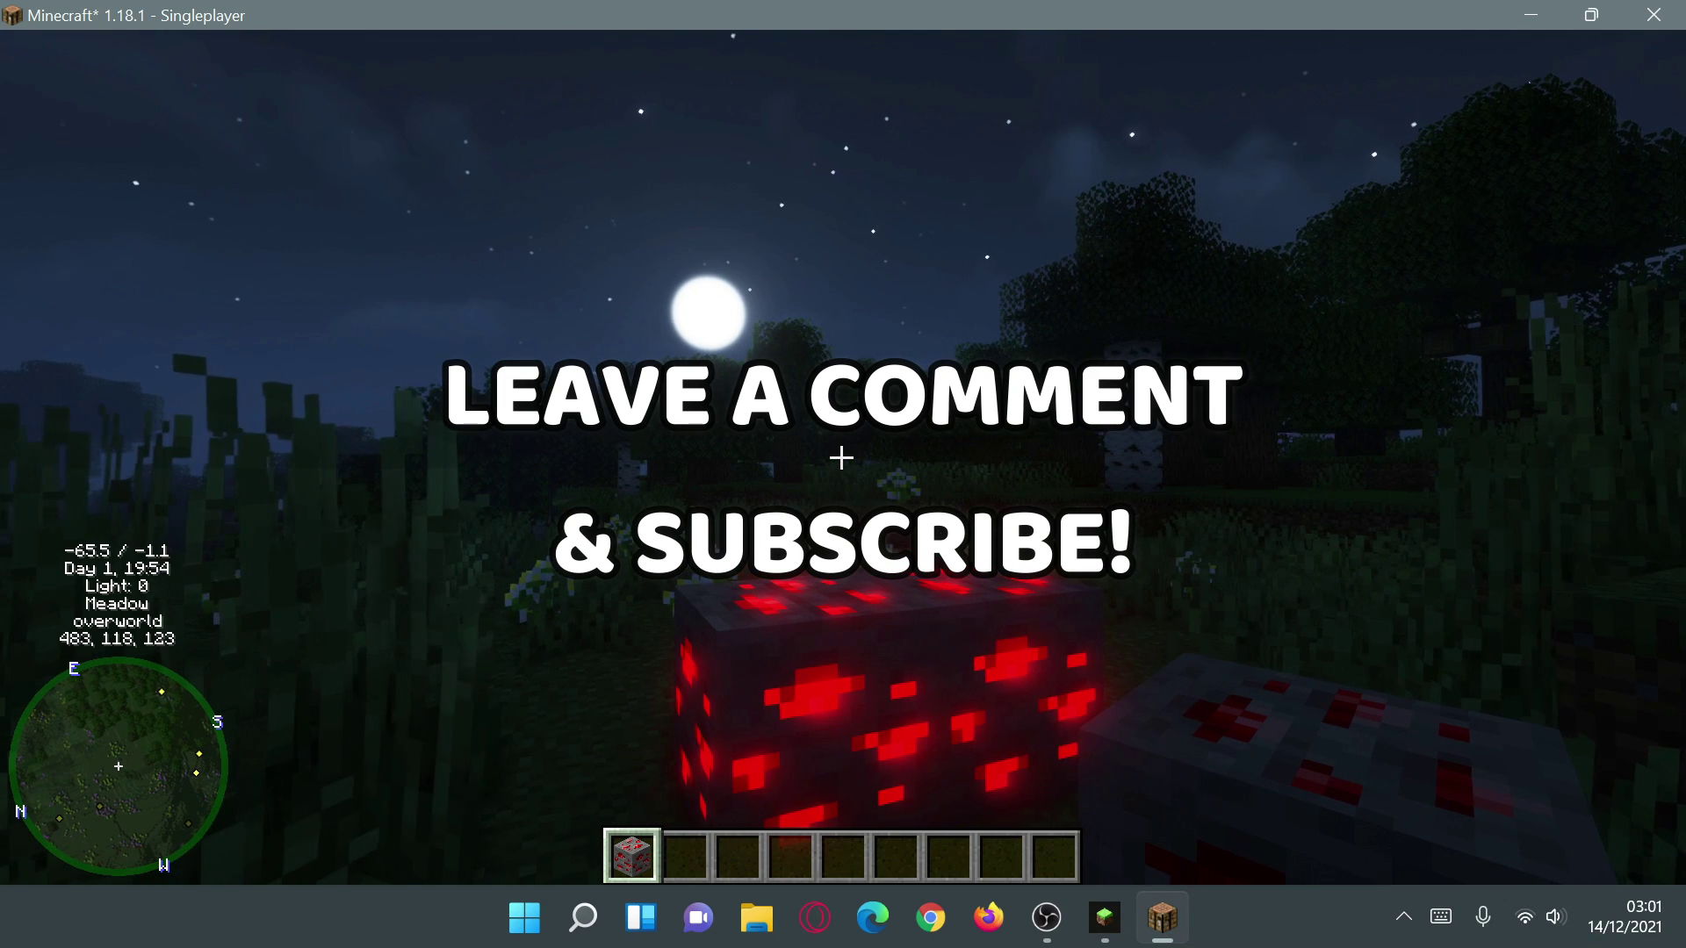